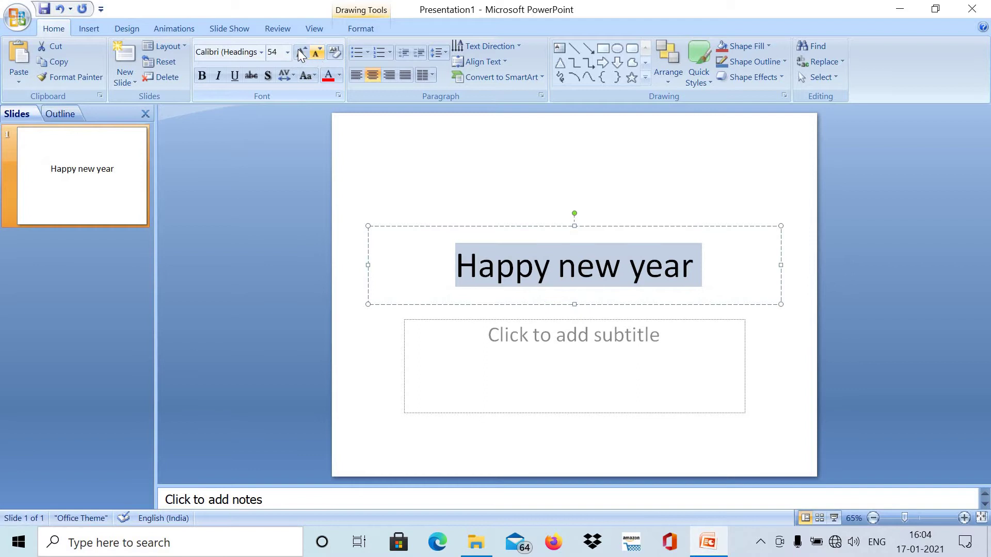
# Step: Enlarge the selected title text to size 80 in stages and reduce it one increment to 72
pyautogui.click(301, 52)
pyautogui.click(299, 50)
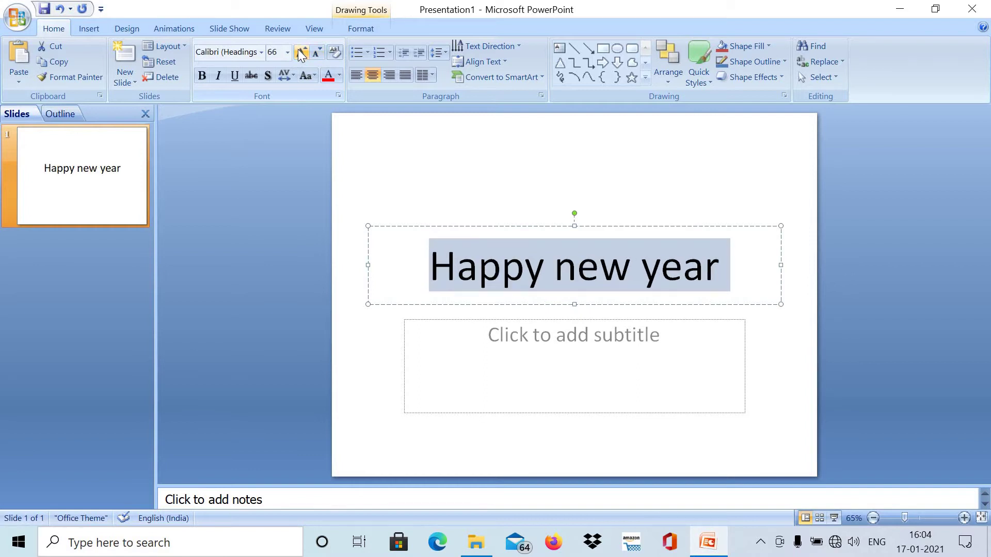
pyautogui.click(299, 50)
pyautogui.click(300, 52)
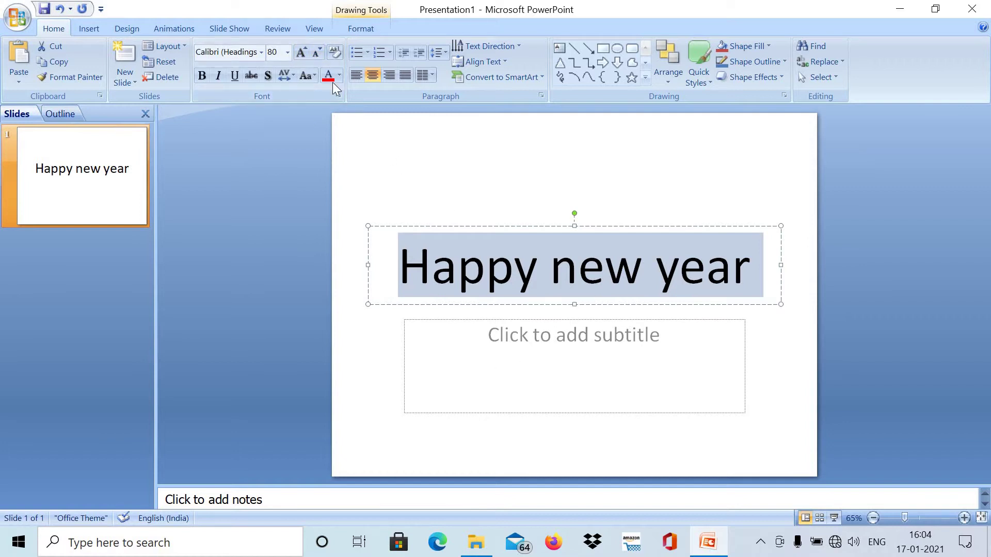
pyautogui.click(317, 53)
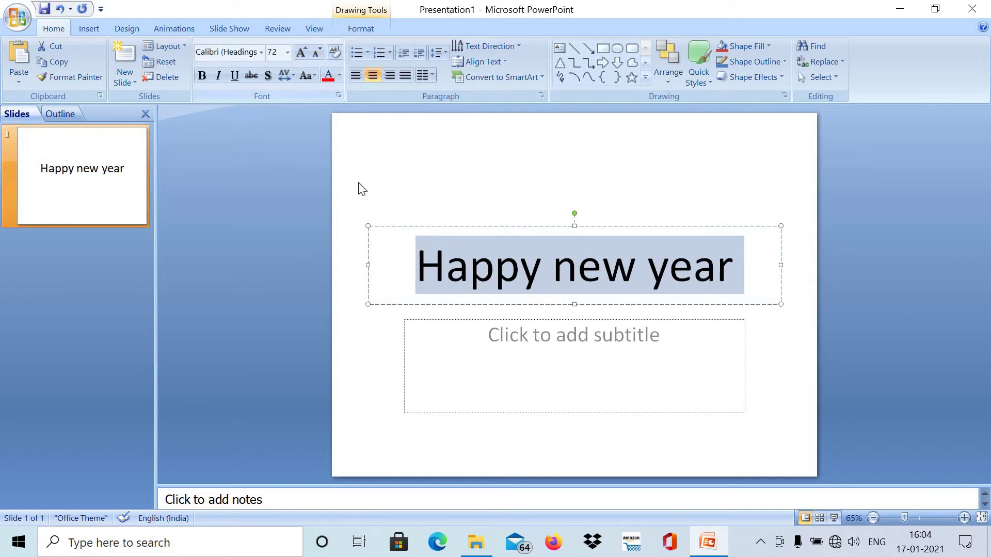
# Step: Set the title text to font size 66 and change its font to Arial Rounded MT Bold
pyautogui.click(287, 53)
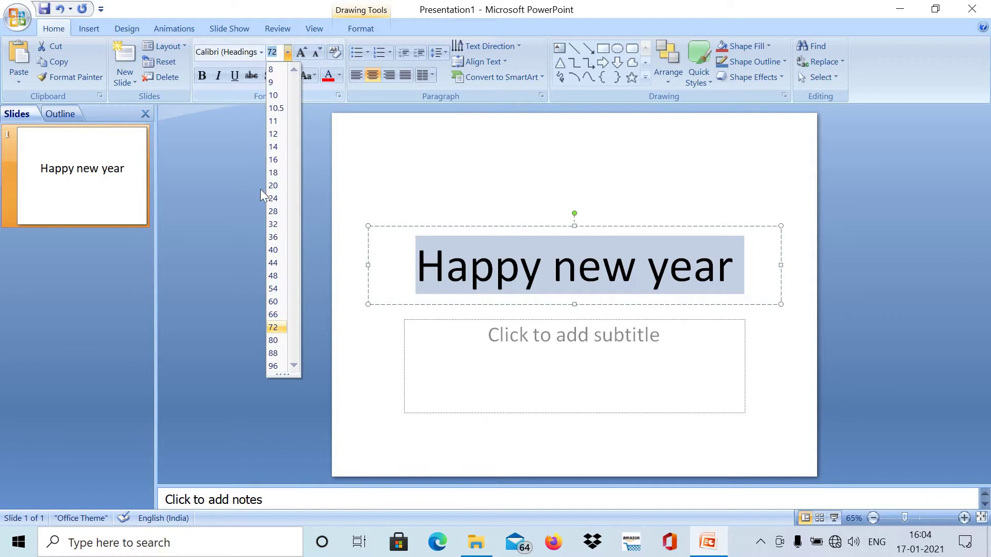
pyautogui.click(273, 315)
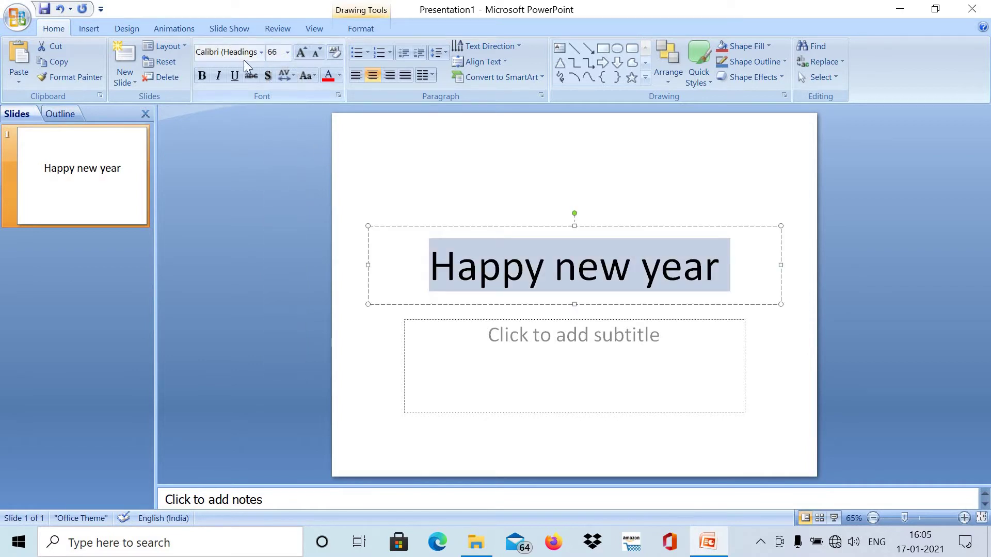
pyautogui.click(262, 52)
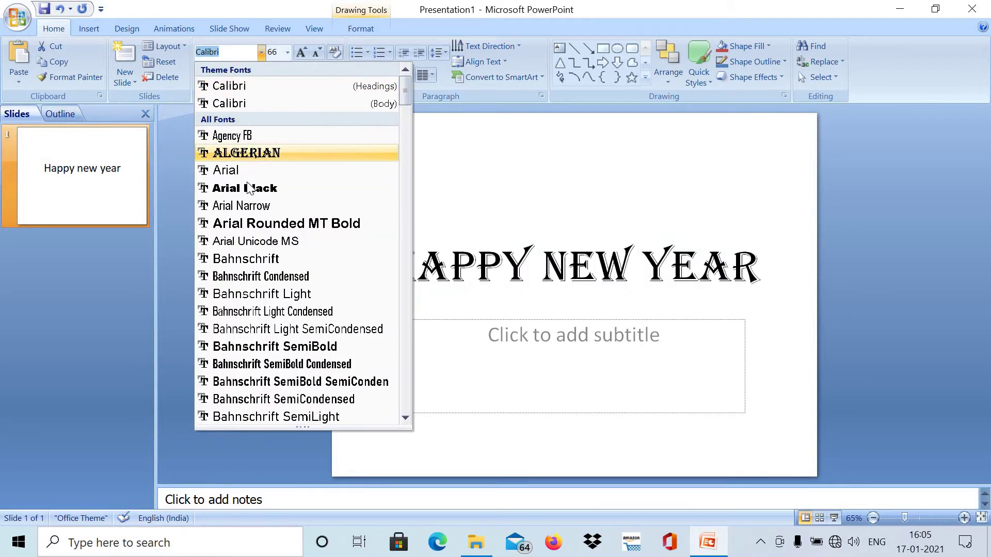
pyautogui.click(250, 224)
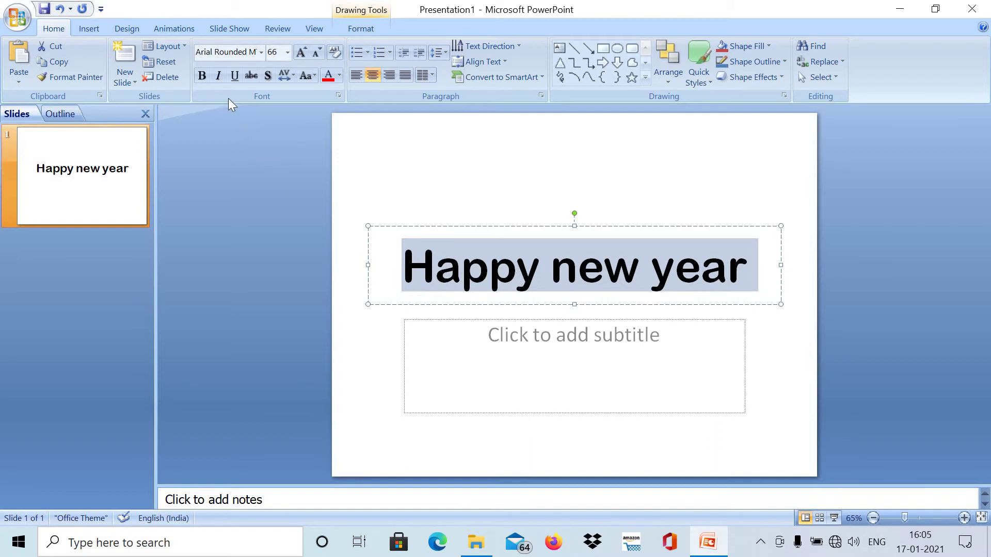
# Step: Apply bold, italic and underline to the title text, and remove all three formats again
pyautogui.click(202, 77)
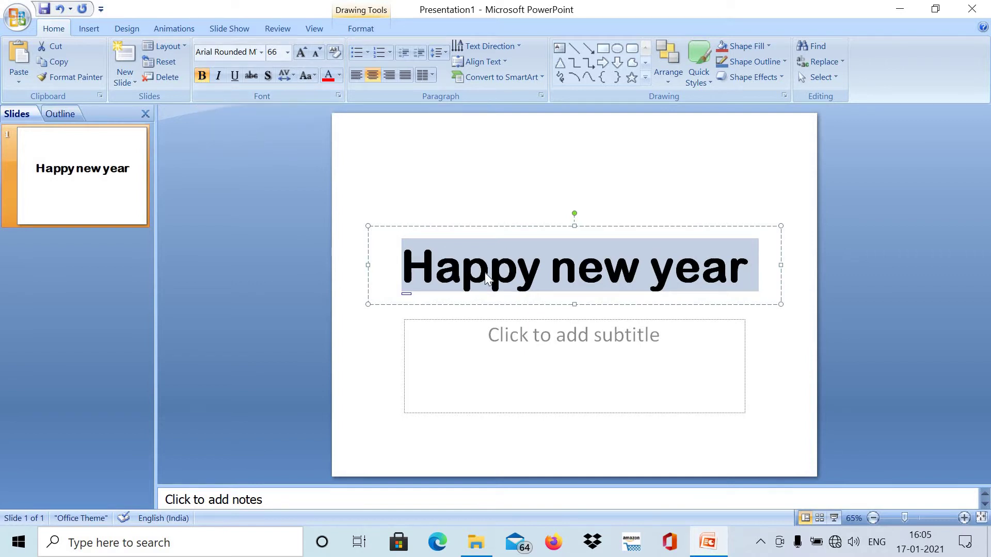
pyautogui.click(219, 76)
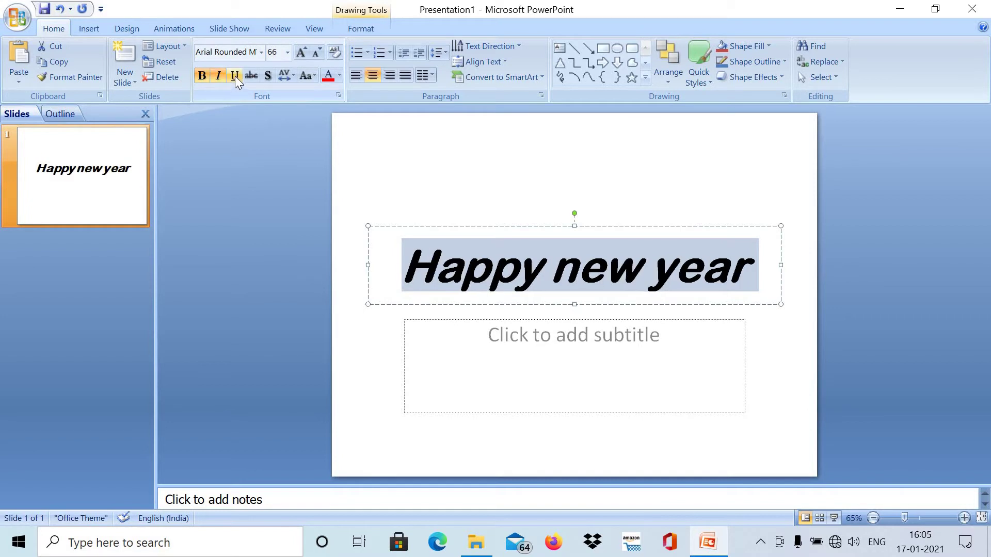
pyautogui.click(235, 76)
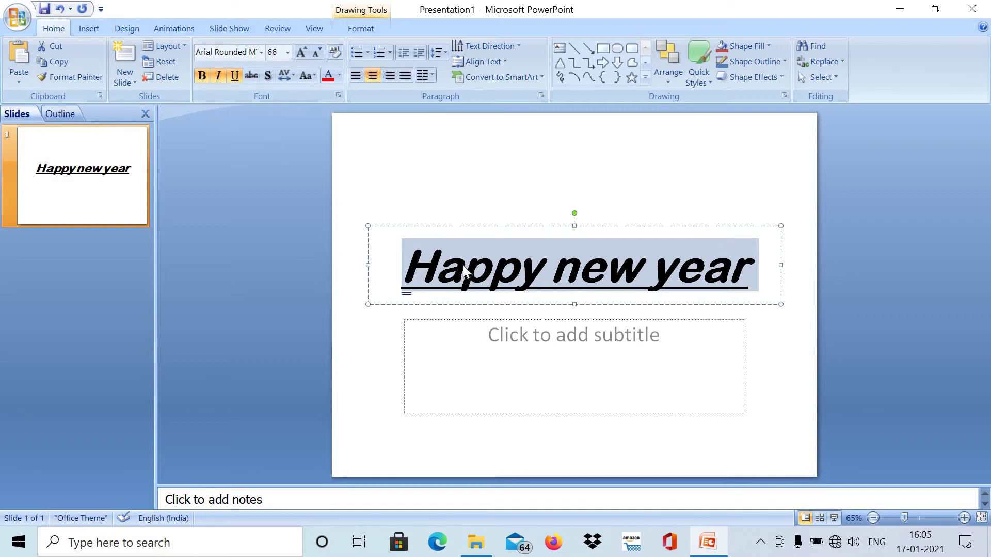
pyautogui.click(236, 76)
pyautogui.click(218, 74)
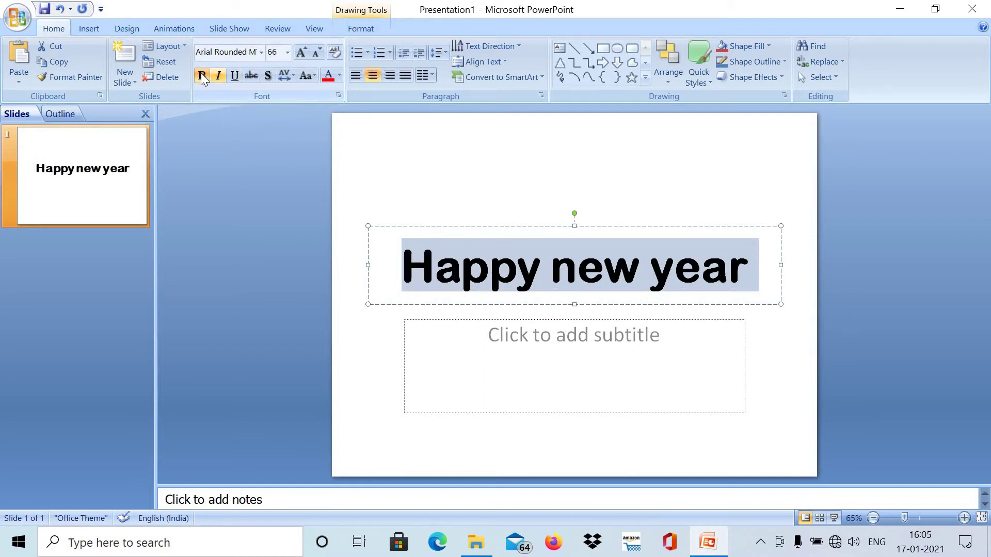
pyautogui.click(201, 75)
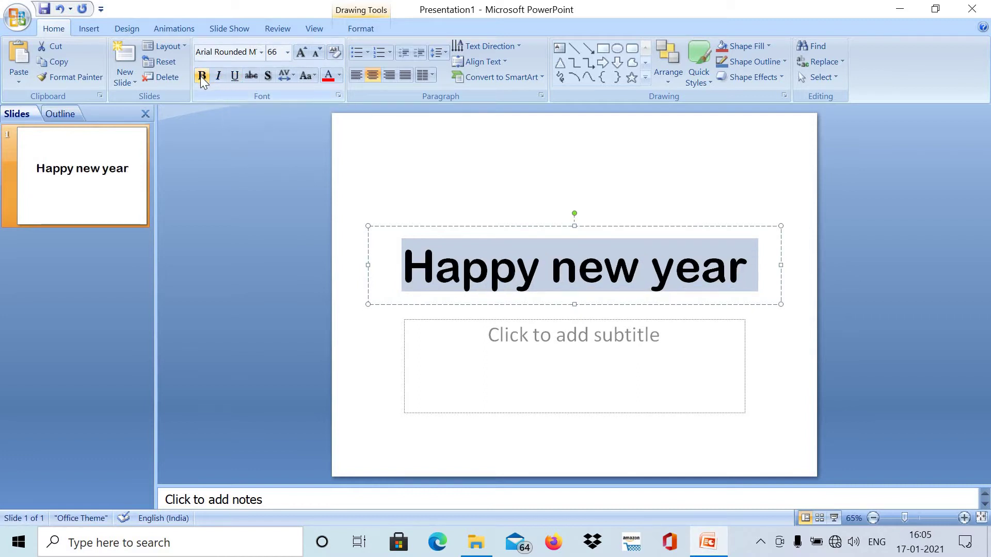
# Step: Try strikethrough on the title text, remove it, and apply a text shadow
pyautogui.click(251, 76)
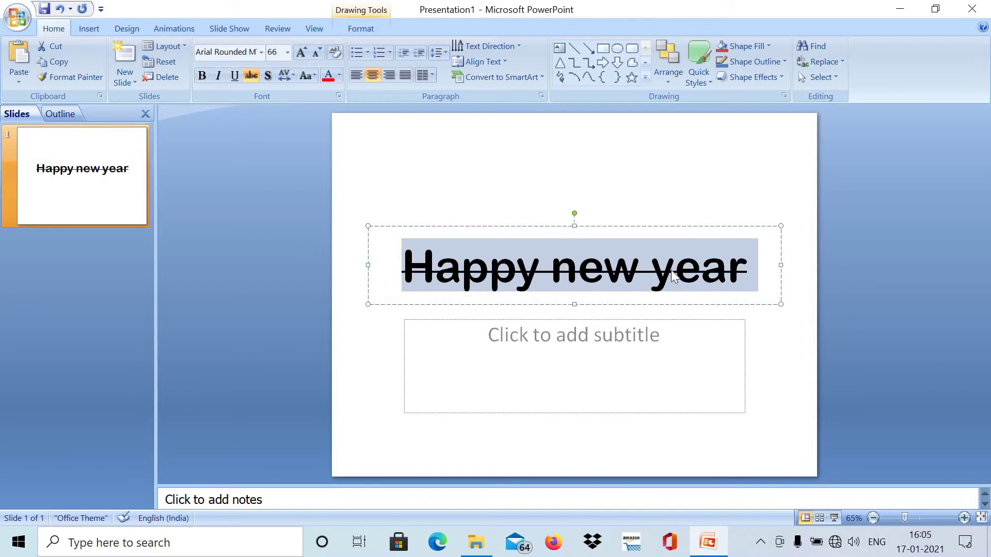
pyautogui.click(253, 76)
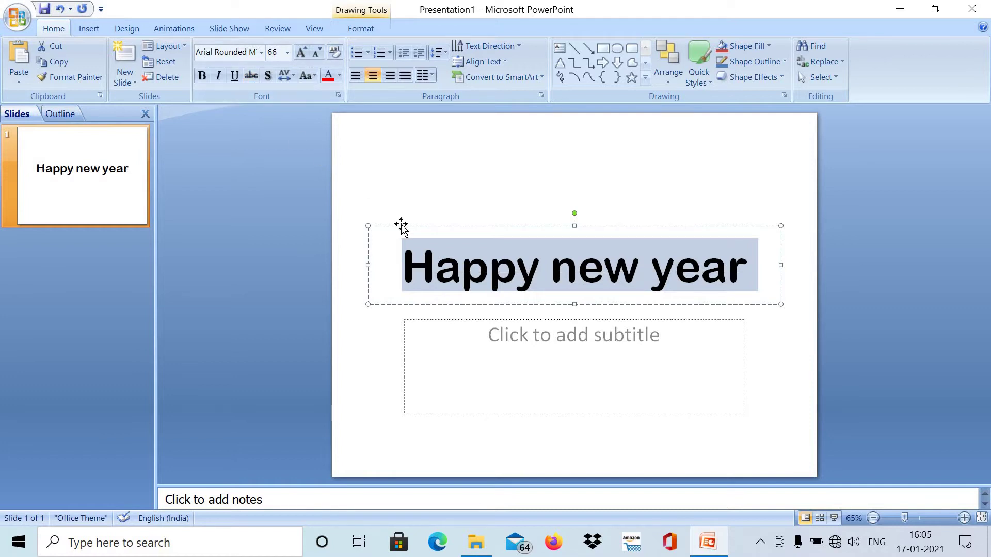
pyautogui.click(266, 75)
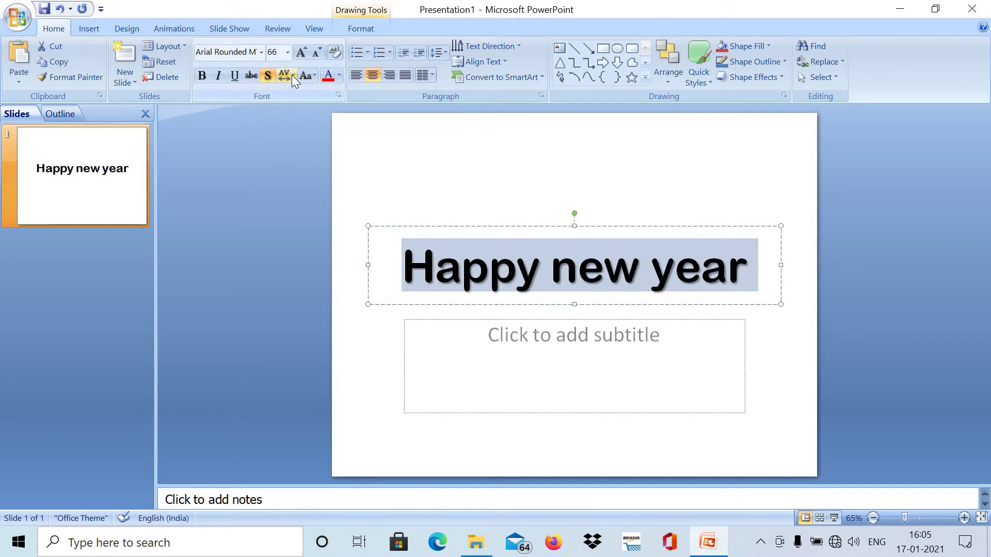
# Step: Try Very Tight, Very Loose and Tight character spacing on the title text, and restore Normal spacing
pyautogui.click(292, 75)
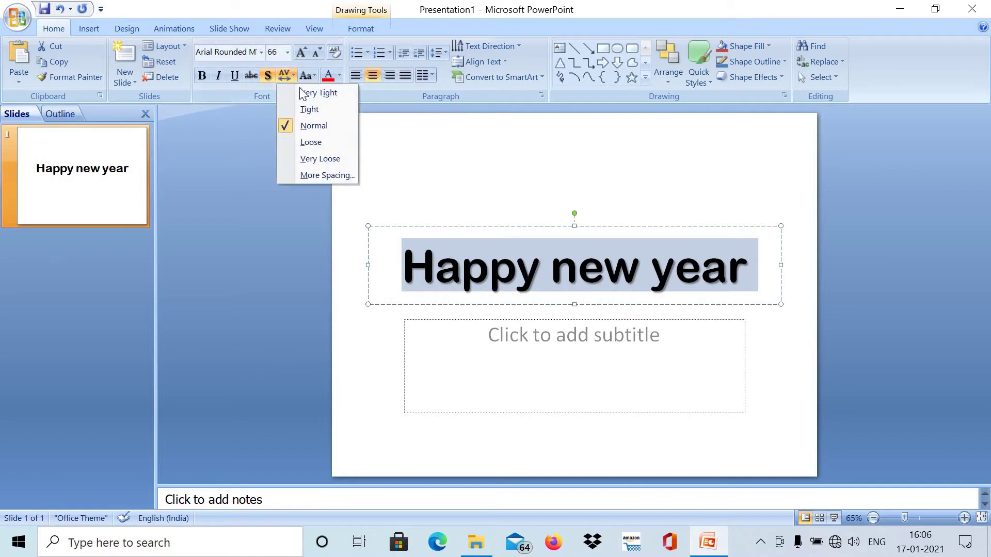
pyautogui.click(308, 91)
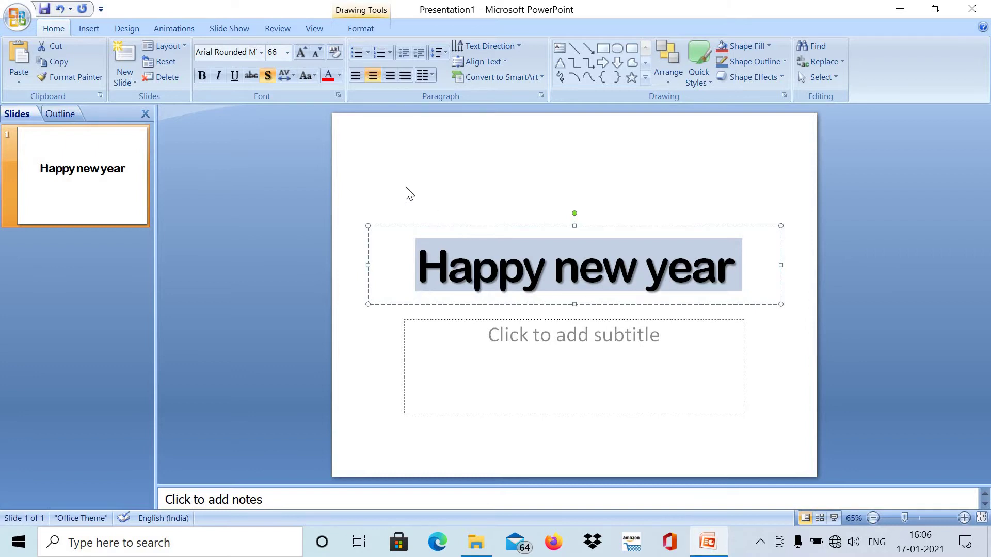
pyautogui.click(293, 72)
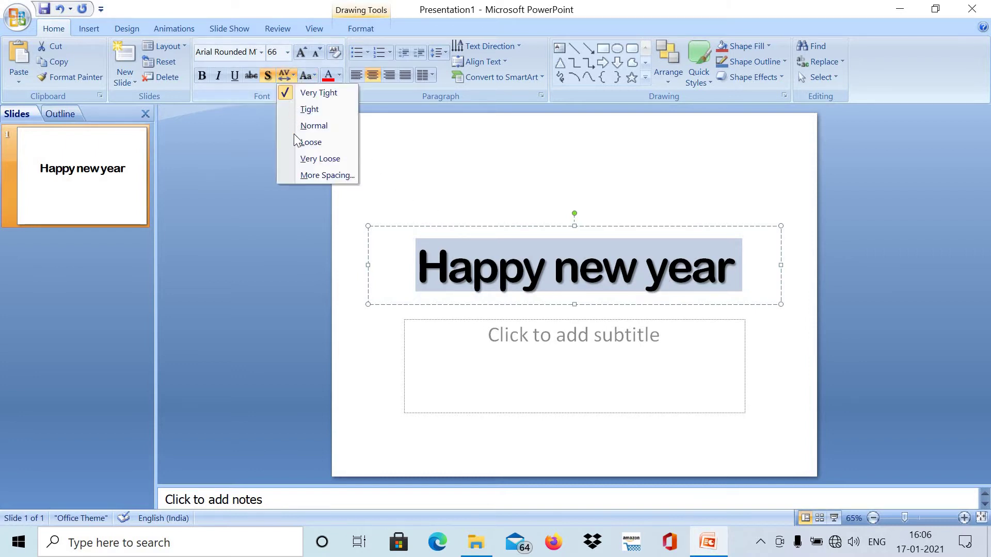
pyautogui.click(308, 160)
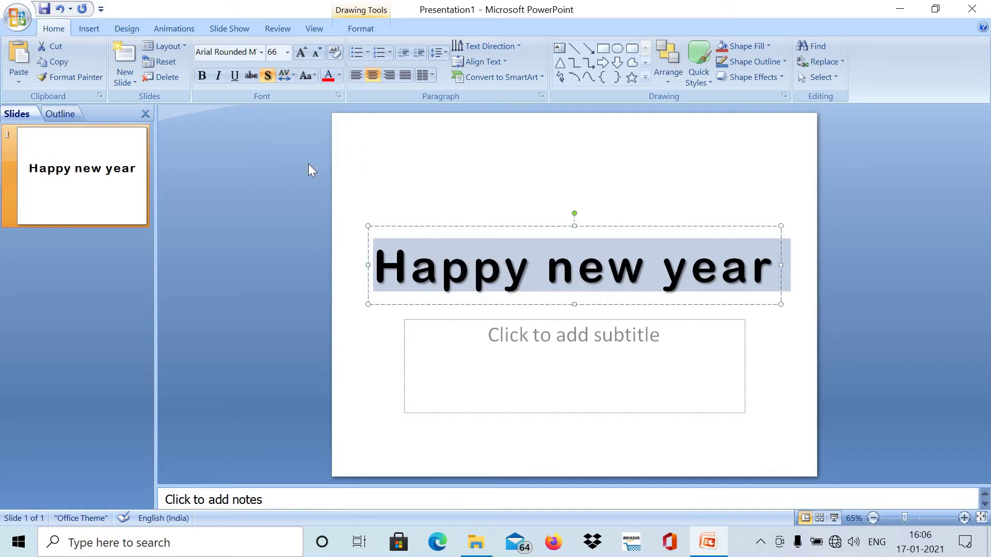
pyautogui.click(291, 73)
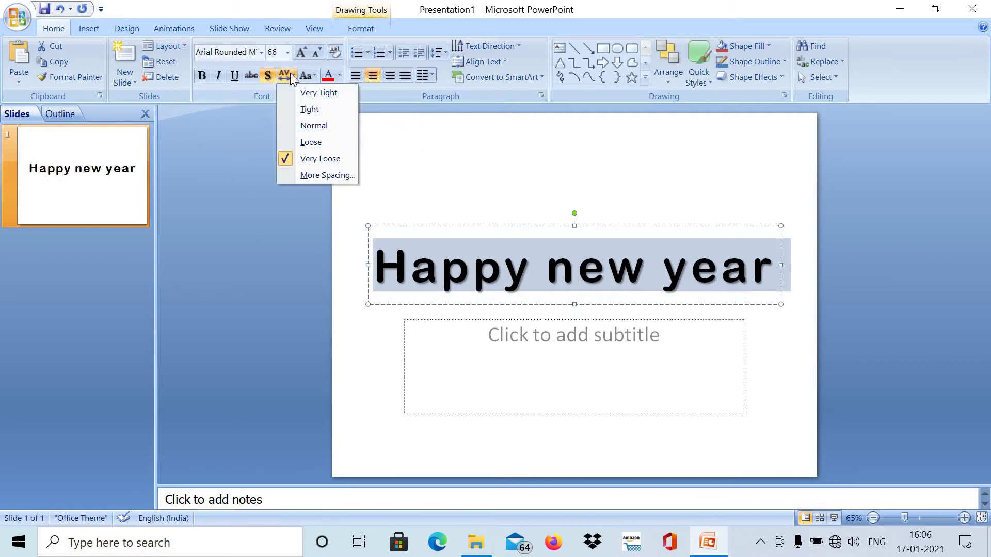
pyautogui.click(310, 109)
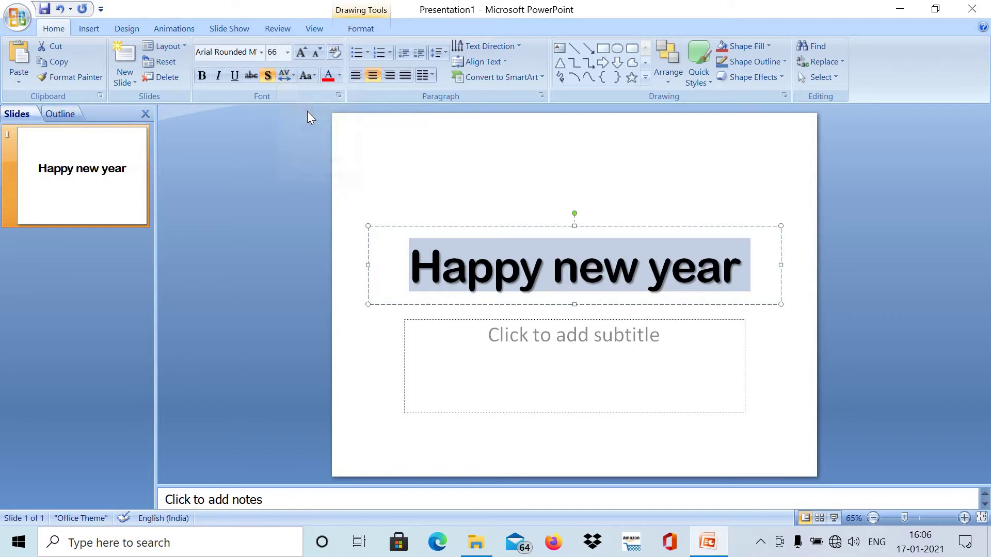
pyautogui.click(292, 75)
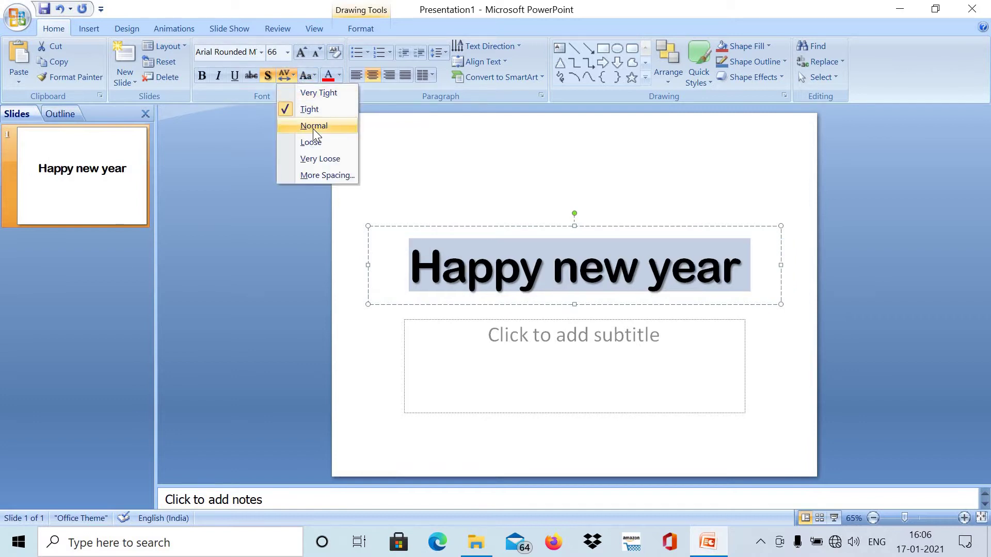
pyautogui.click(313, 127)
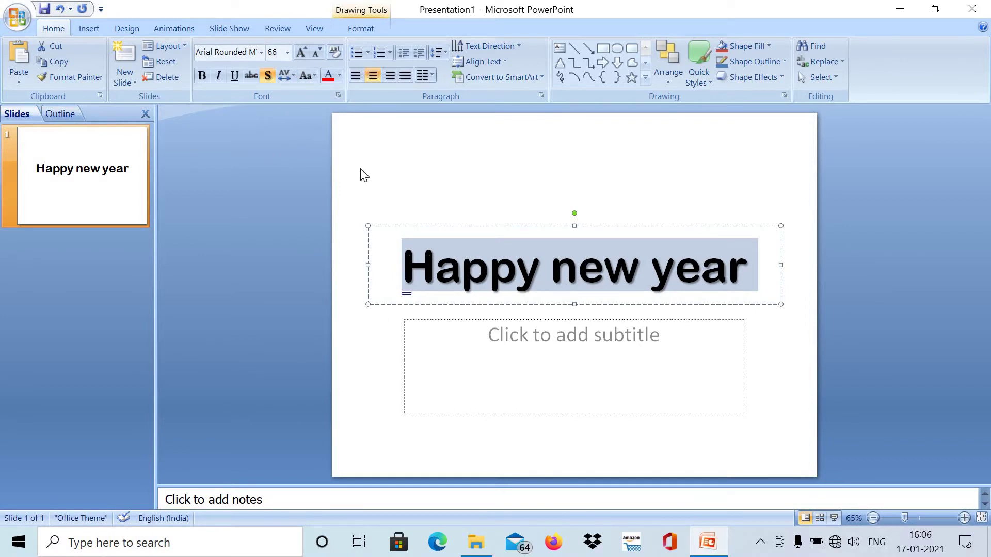
pyautogui.click(292, 75)
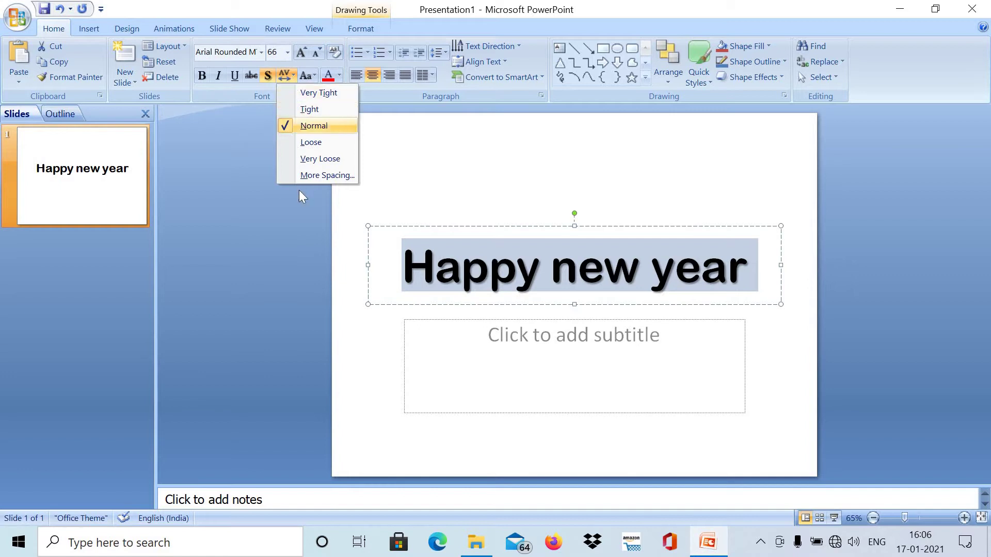
pyautogui.click(297, 73)
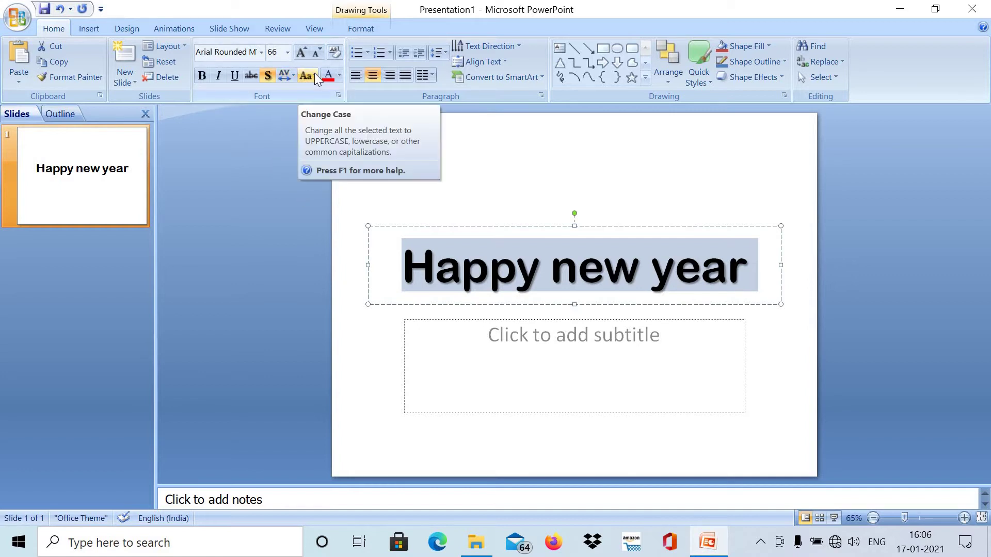
# Step: Convert the title text to lowercase and after that to UPPERCASE
pyautogui.click(317, 79)
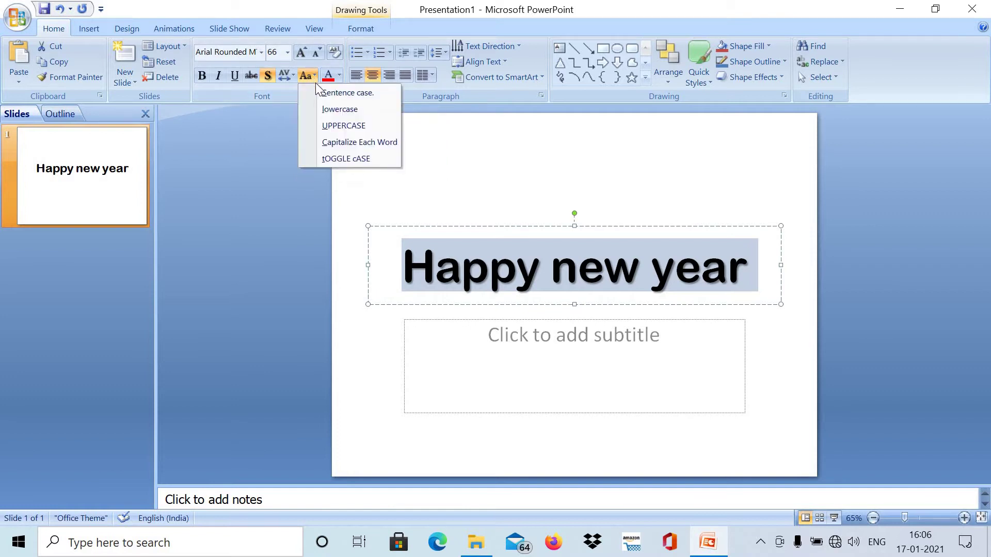
pyautogui.click(425, 256)
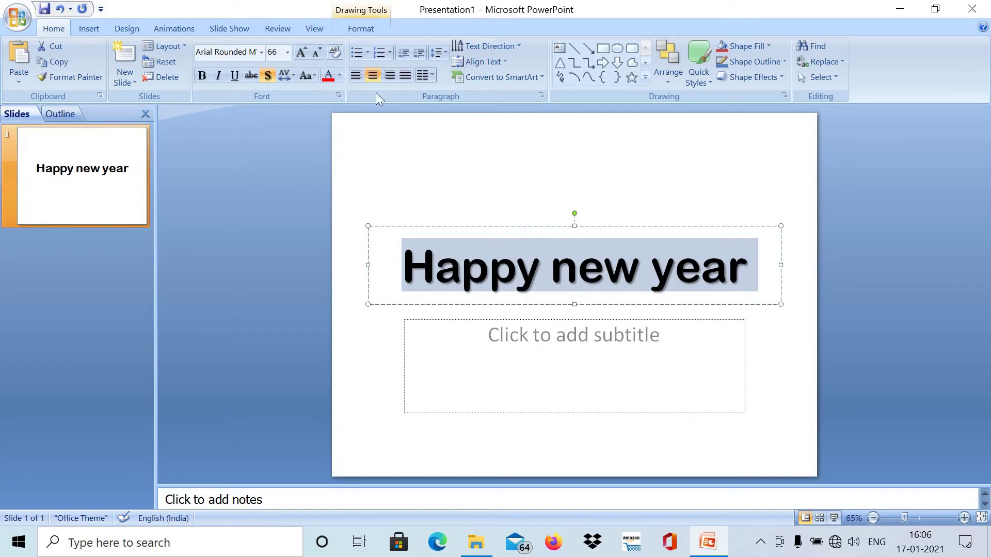
pyautogui.click(315, 73)
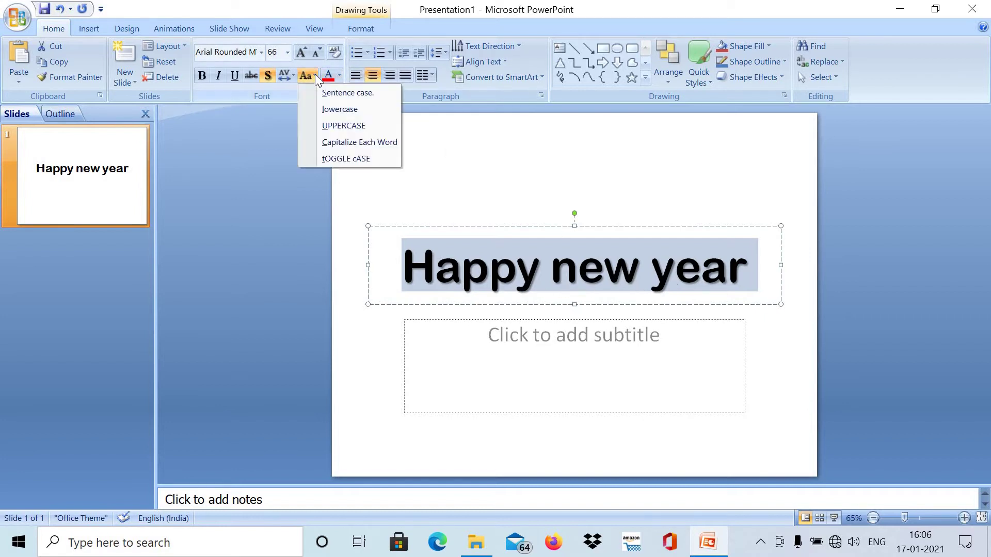
pyautogui.click(332, 110)
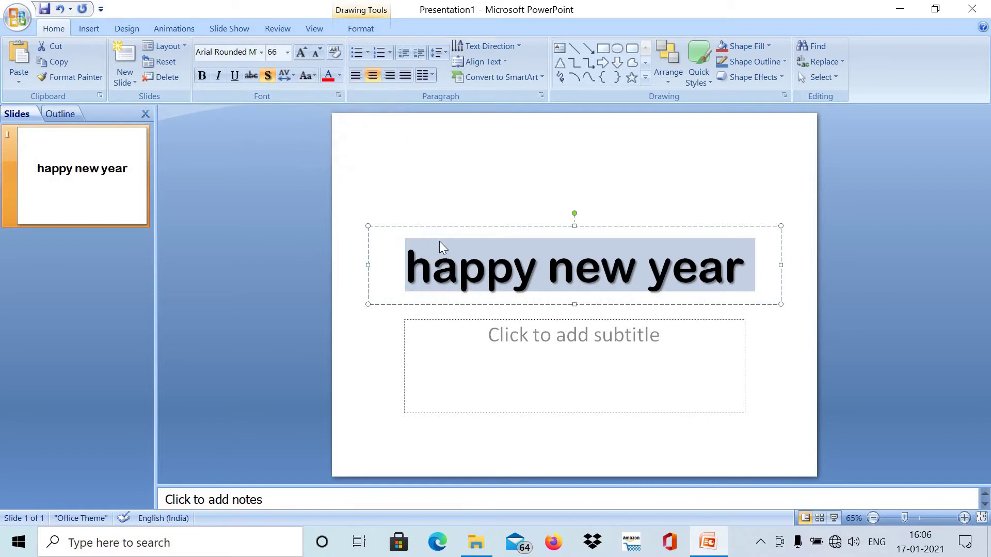
pyautogui.click(314, 74)
pyautogui.click(327, 126)
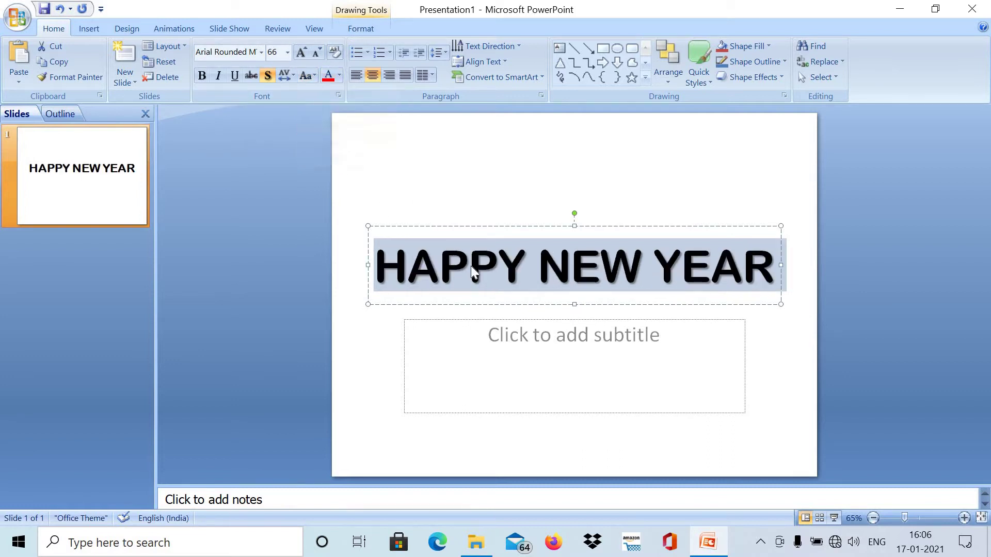
# Step: Capitalize each word of the title text and apply tOGGLE cASE to it
pyautogui.click(314, 74)
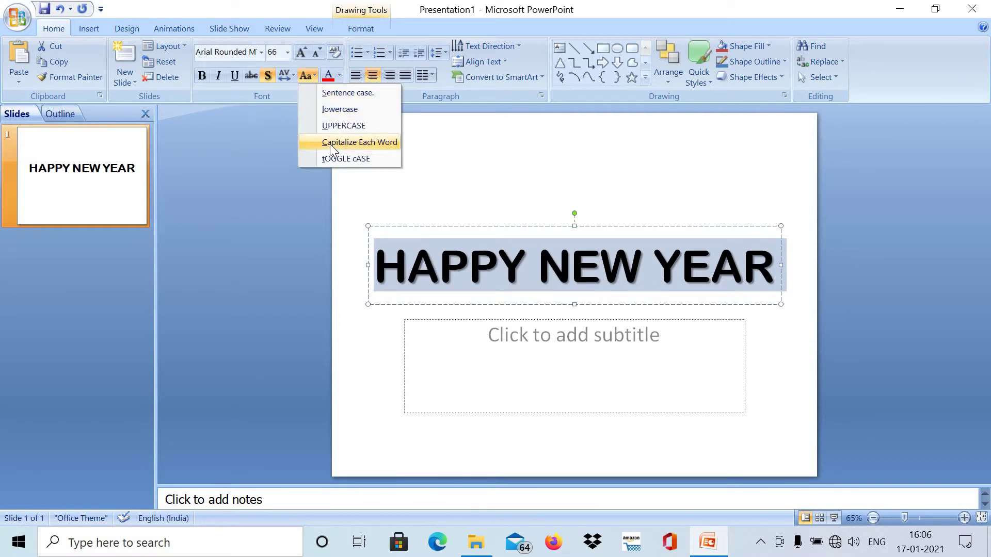
pyautogui.click(330, 144)
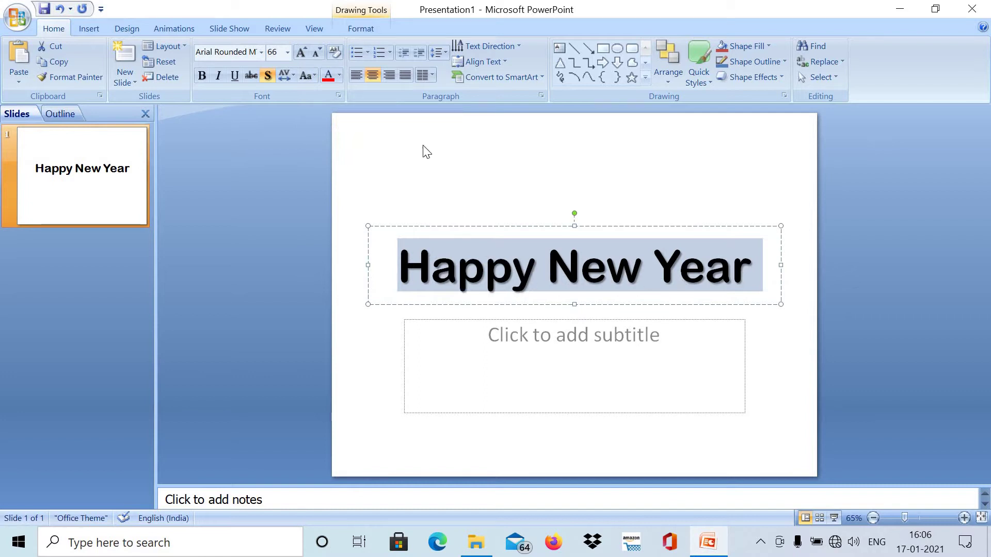
pyautogui.click(315, 75)
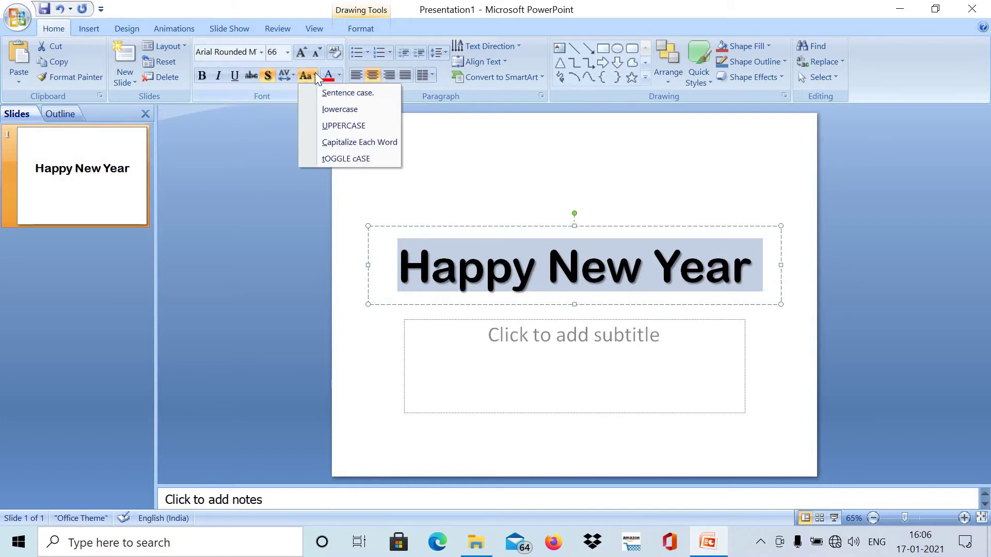
pyautogui.click(338, 158)
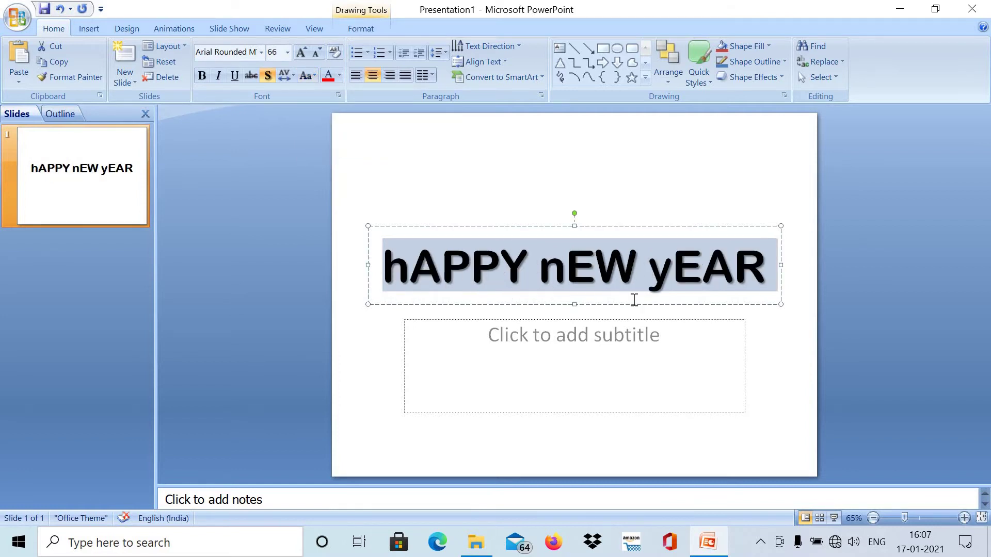
# Step: Capitalize each word of the title text and after that convert it to UPPERCASE
pyautogui.click(315, 75)
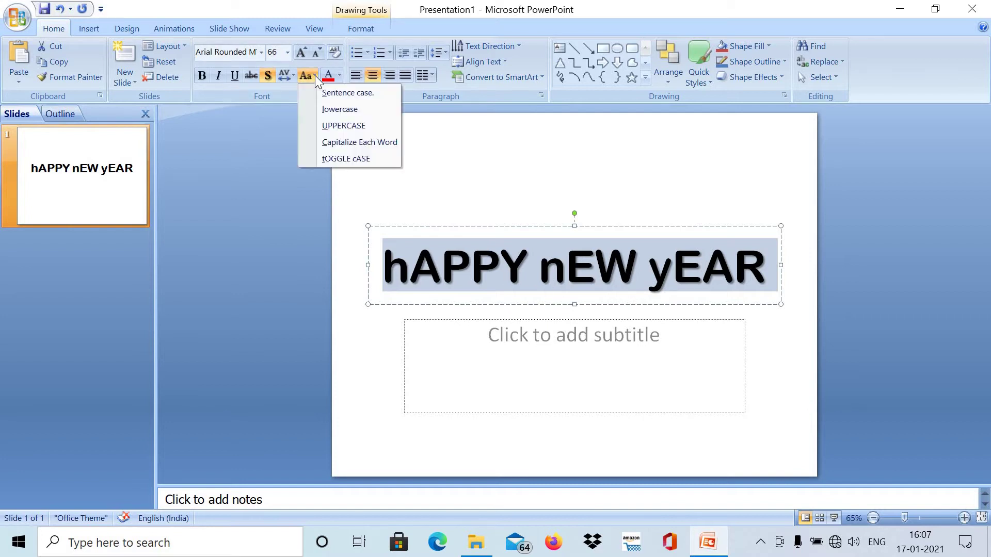
pyautogui.click(329, 142)
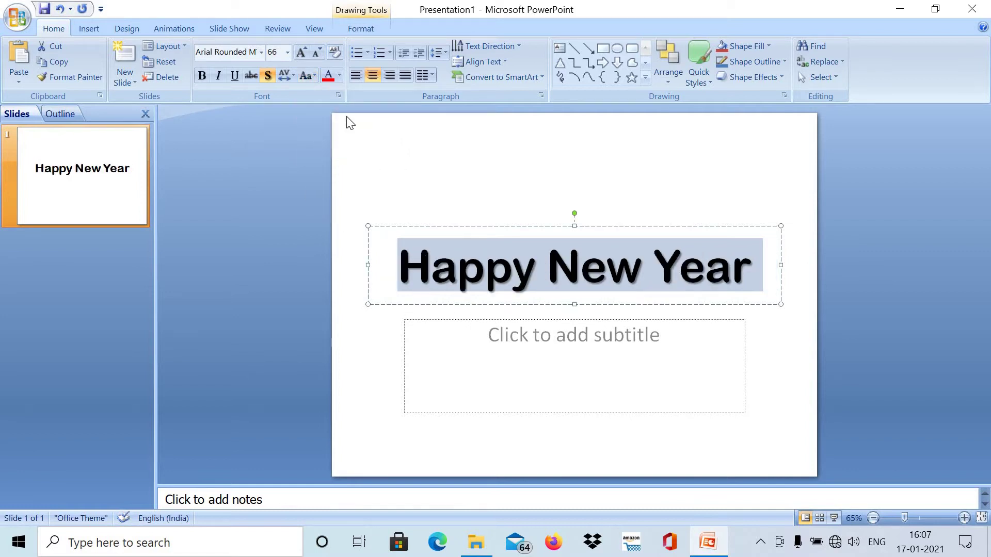
pyautogui.click(308, 76)
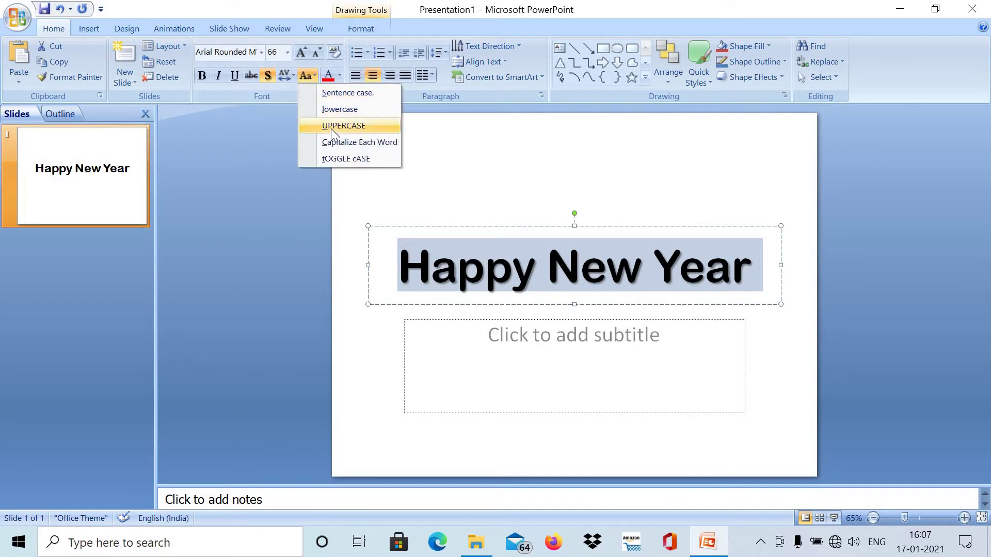
pyautogui.click(331, 126)
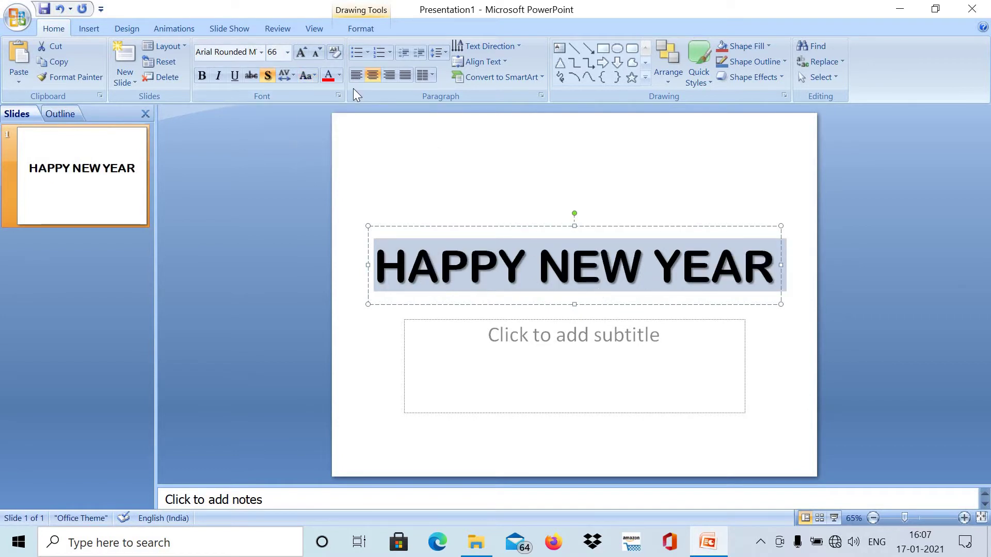
# Step: Set the title text's font color to standard red and deselect the title
pyautogui.click(339, 76)
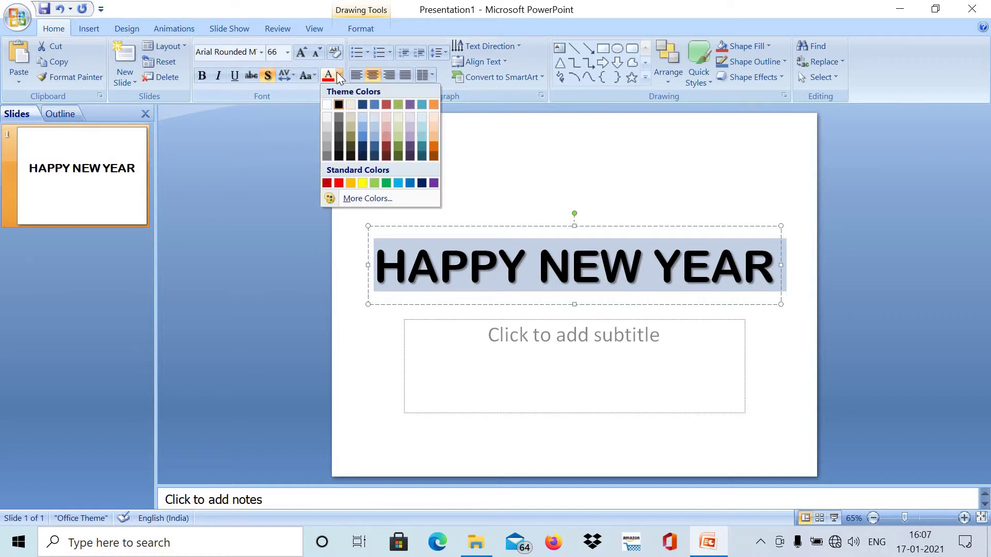
pyautogui.click(340, 182)
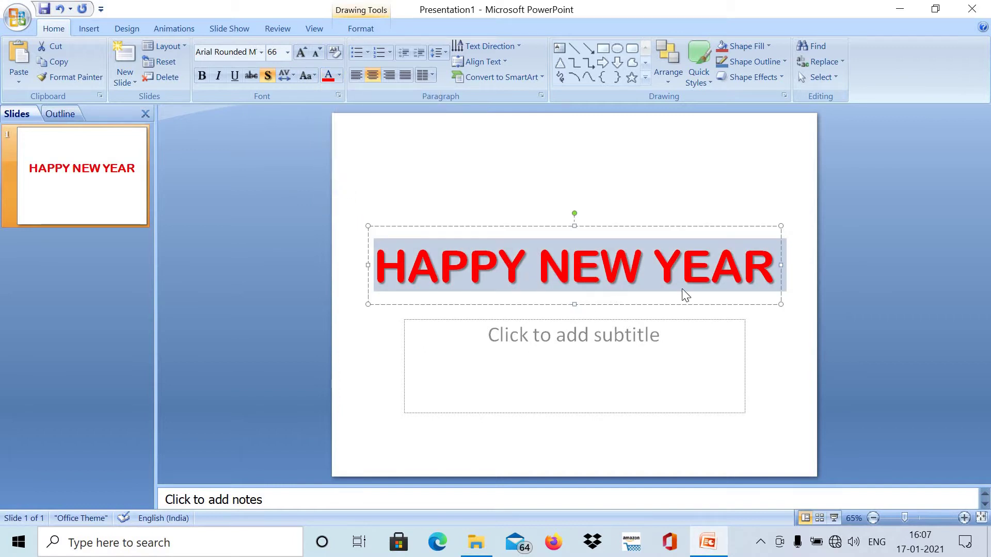
pyautogui.click(757, 194)
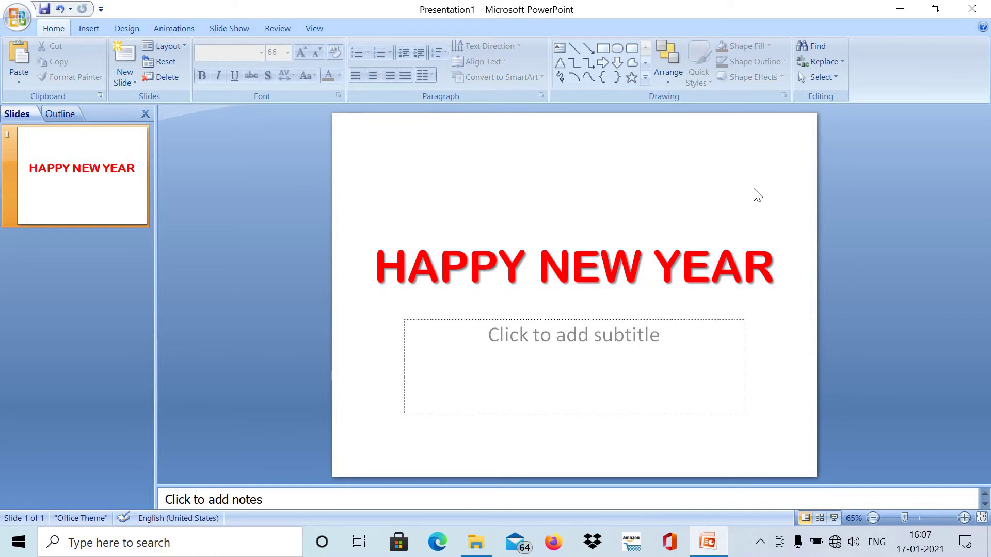
# Step: Fill the title's text box with a light blue theme color
pyautogui.click(708, 263)
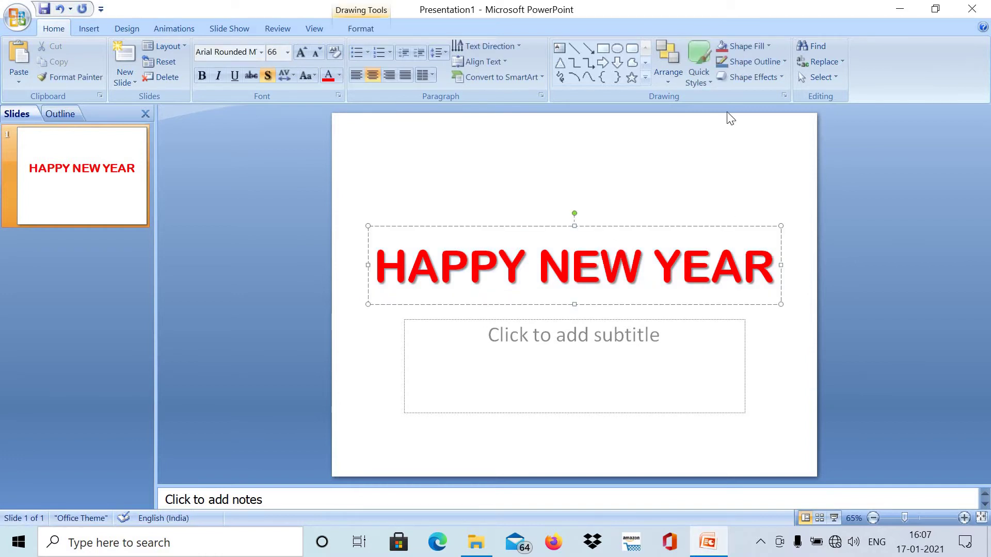
pyautogui.click(770, 45)
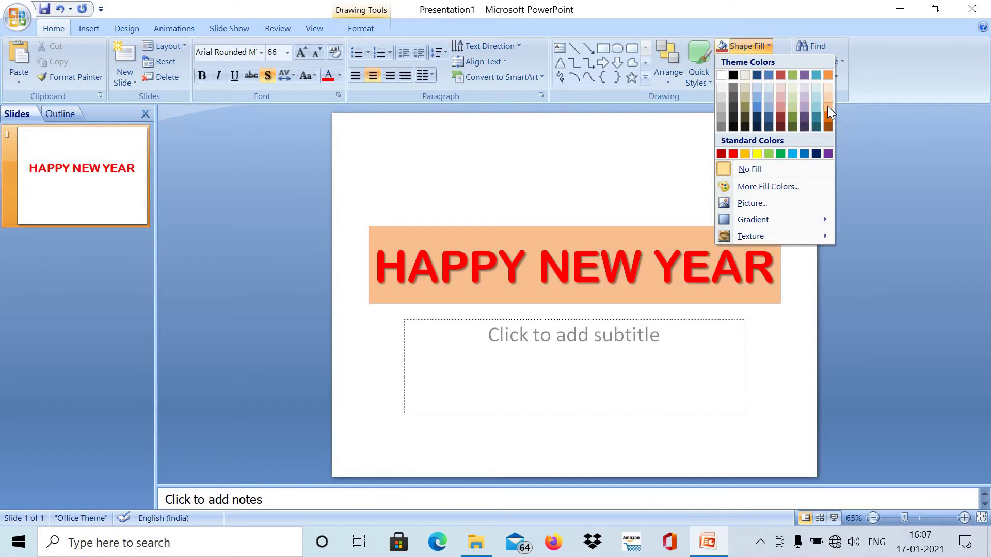
pyautogui.click(757, 98)
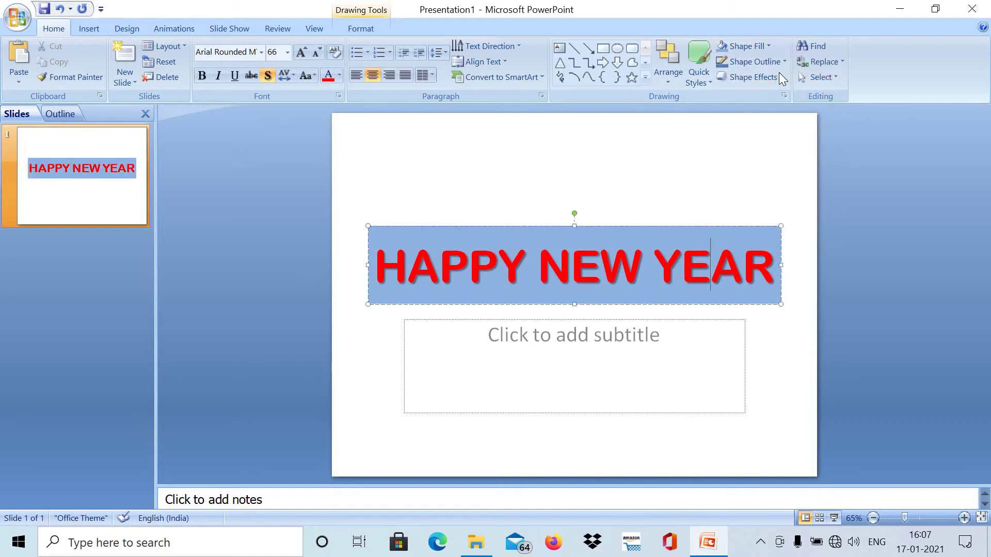
# Step: Give the title's text box a 4½ pt outline in standard blue
pyautogui.click(786, 61)
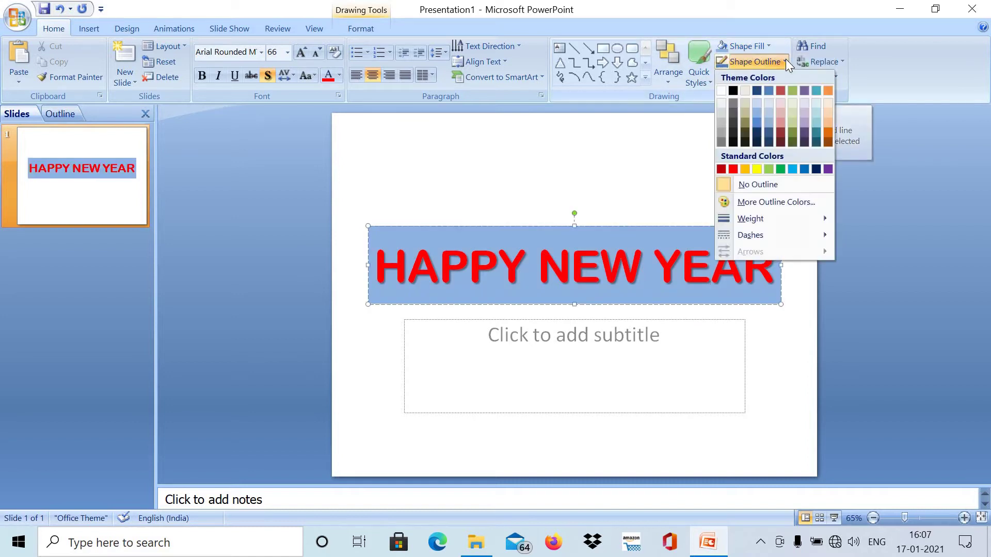
pyautogui.moveTo(752, 218)
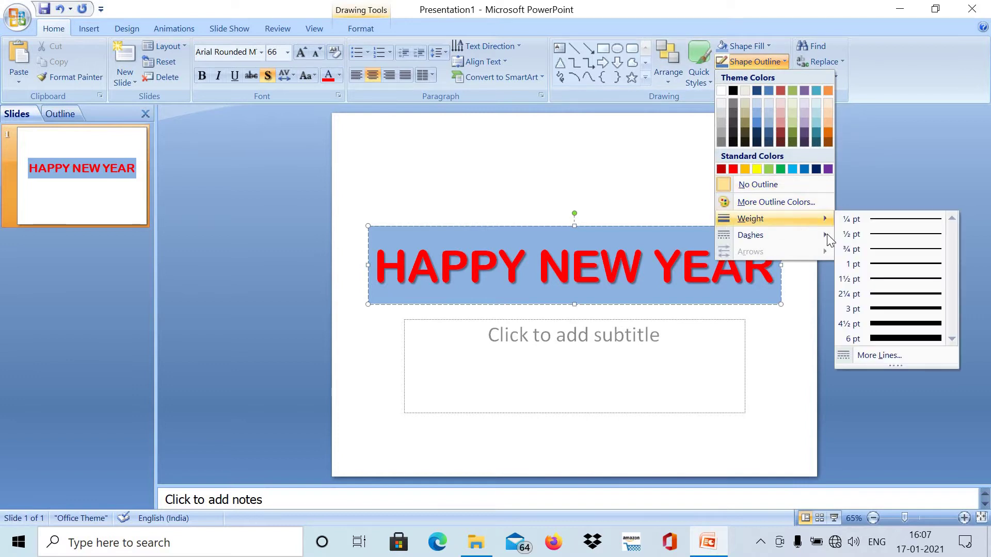
pyautogui.moveTo(826, 235)
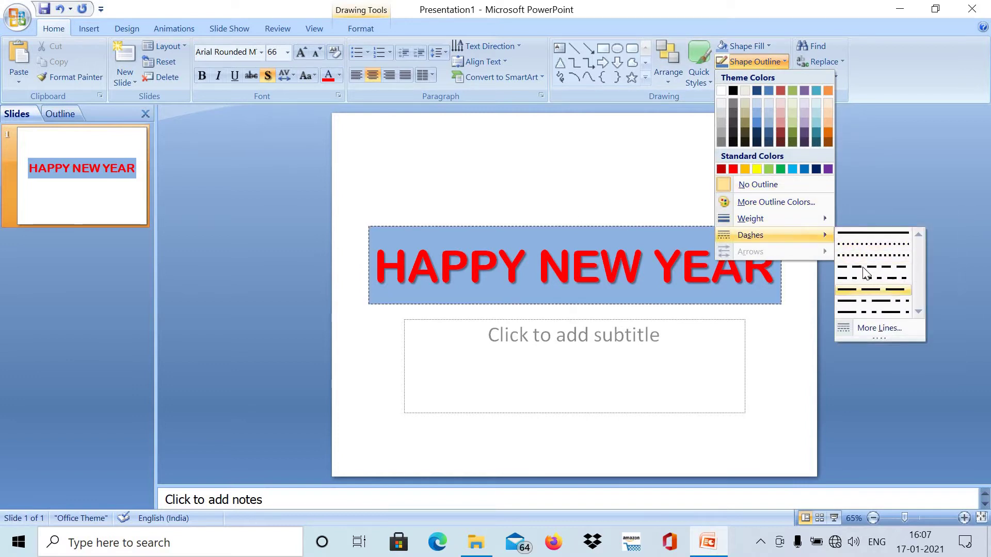
pyautogui.moveTo(791, 217)
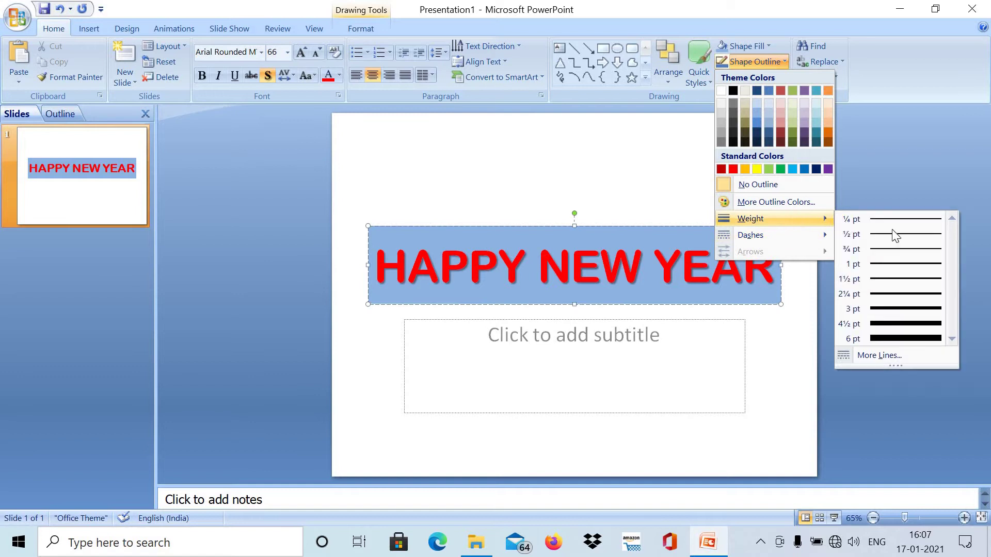
pyautogui.click(905, 326)
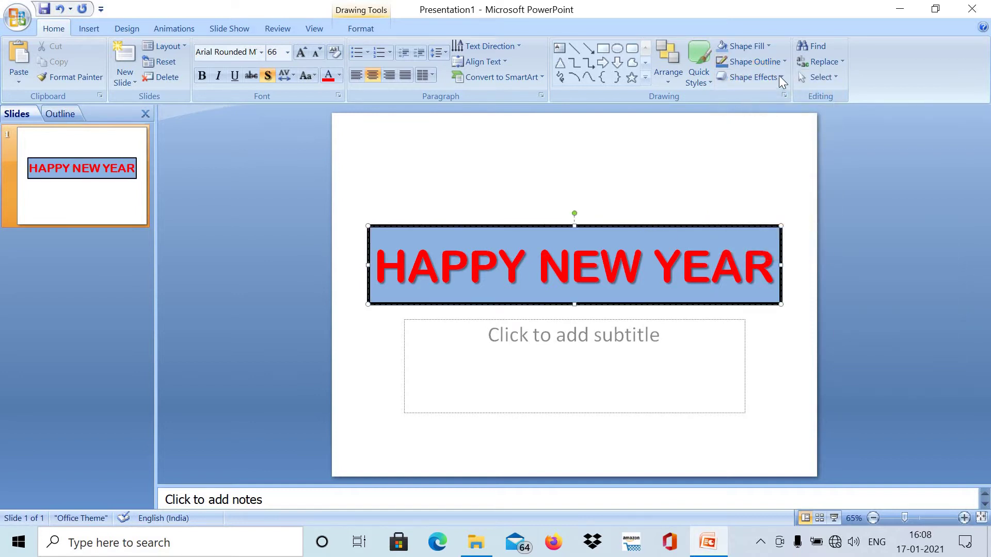
pyautogui.click(785, 61)
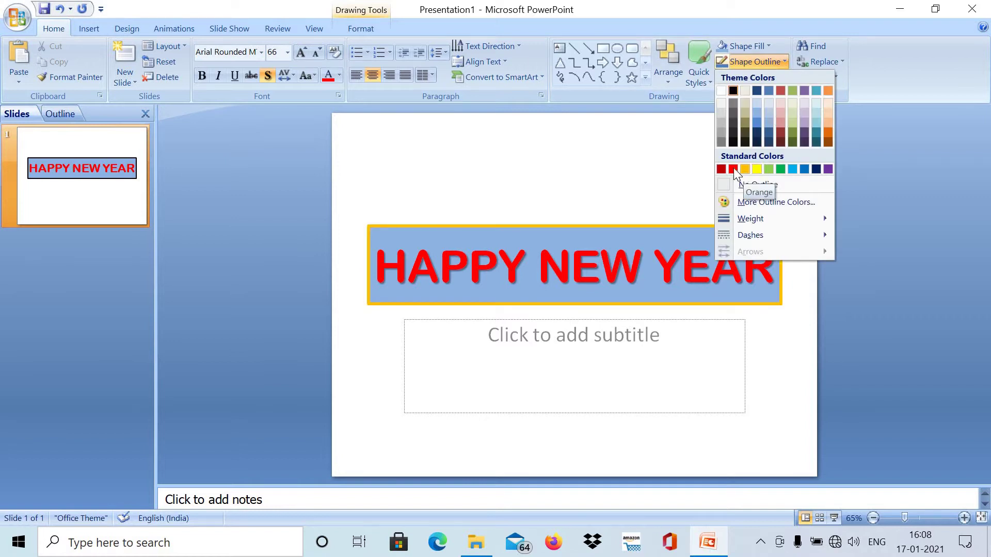
pyautogui.click(807, 170)
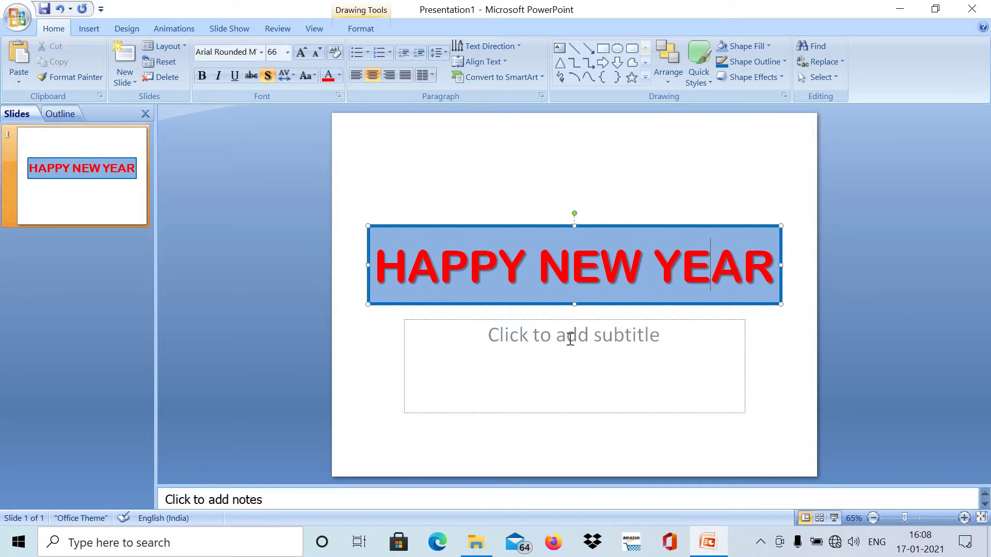
# Step: Enter "welcome" as the subtitle text
pyautogui.click(725, 364)
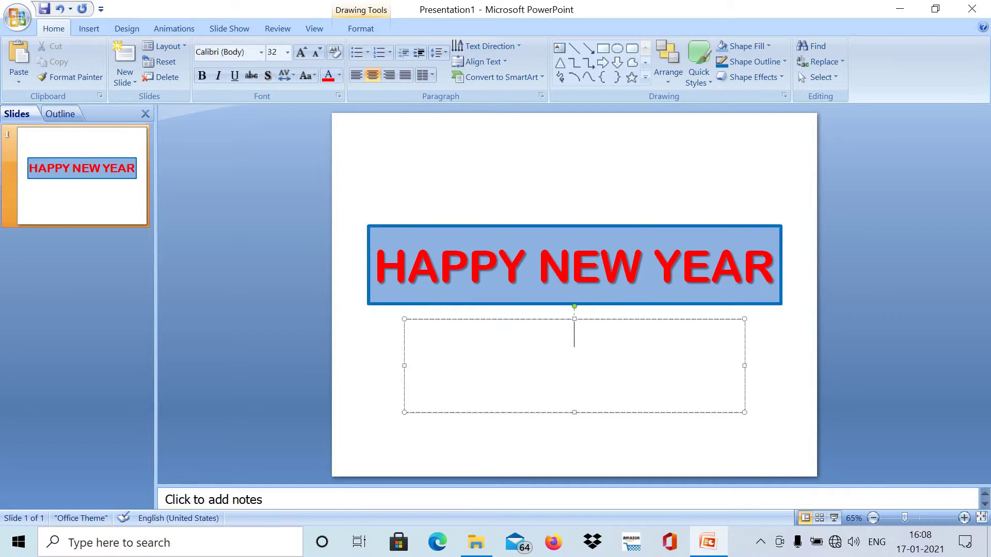
pyautogui.write('wel')
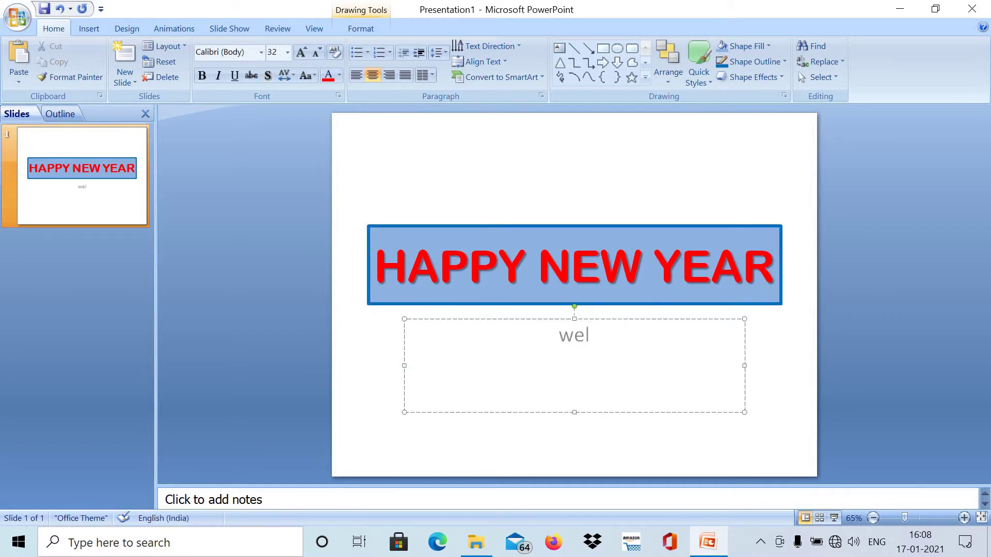
pyautogui.write('come')
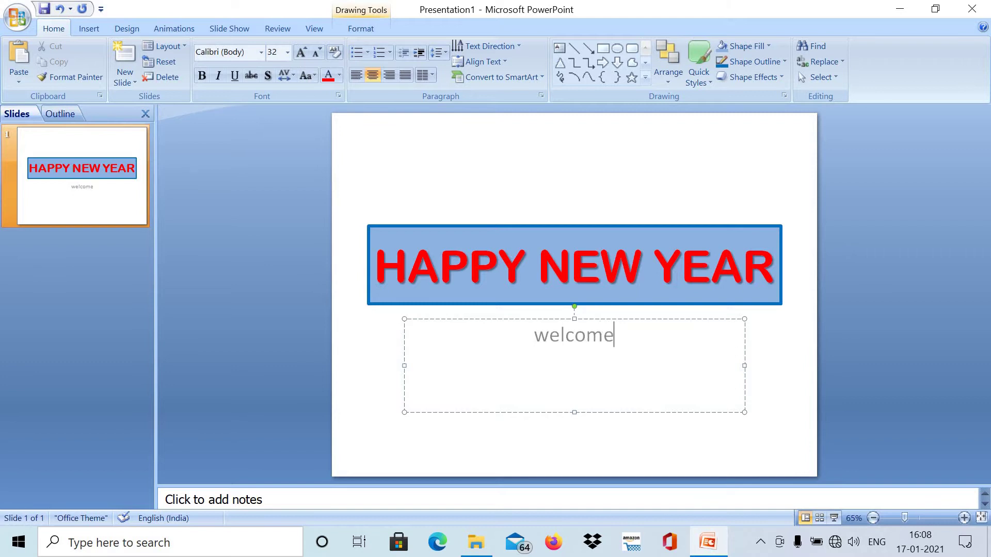
# Step: Increase the font size of the subtitle text "welcome" stepwise to 60
pyautogui.moveTo(531, 335); pyautogui.dragTo(639, 359)
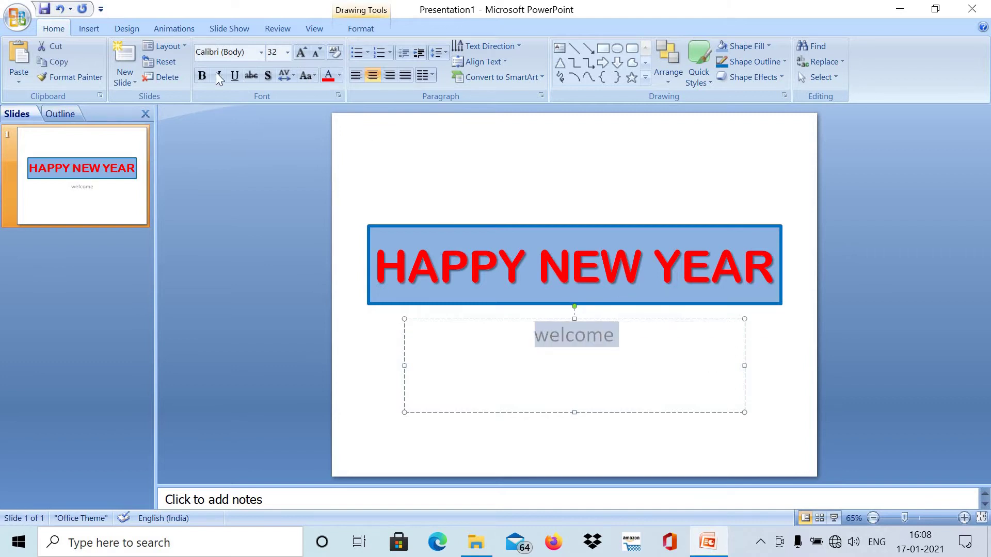
pyautogui.click(301, 52)
pyautogui.click(301, 52)
pyautogui.click(302, 52)
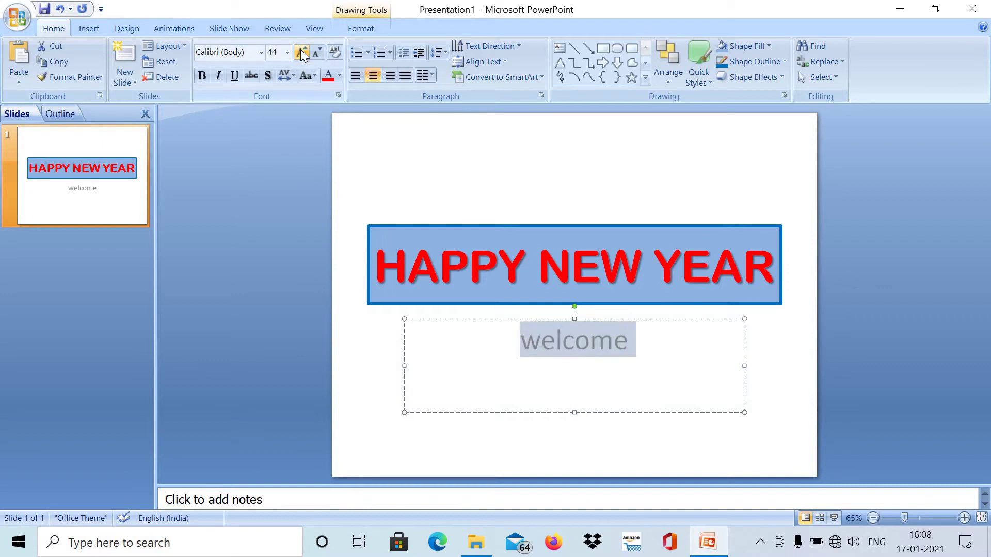
pyautogui.click(302, 52)
pyautogui.click(302, 52)
pyautogui.click(302, 52)
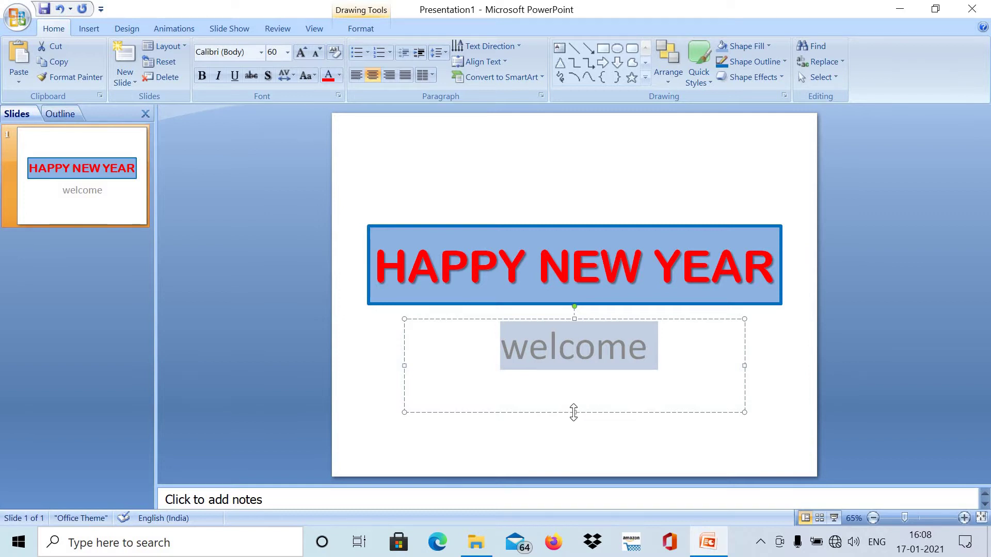
# Step: Shrink and reposition the subtitle box a little further below the title, and rotate it slightly clockwise
pyautogui.moveTo(574, 413); pyautogui.dragTo(583, 387)
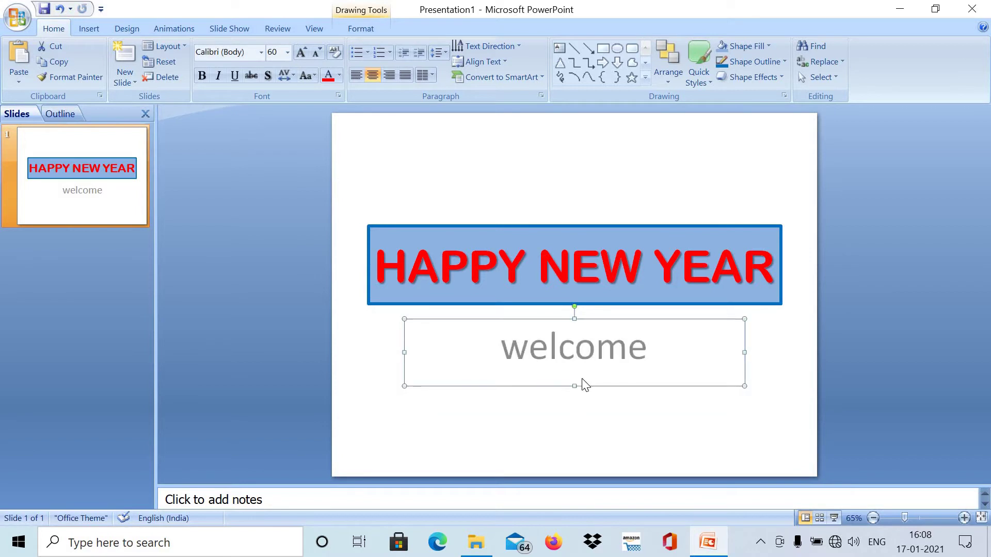
pyautogui.moveTo(599, 318); pyautogui.dragTo(602, 340)
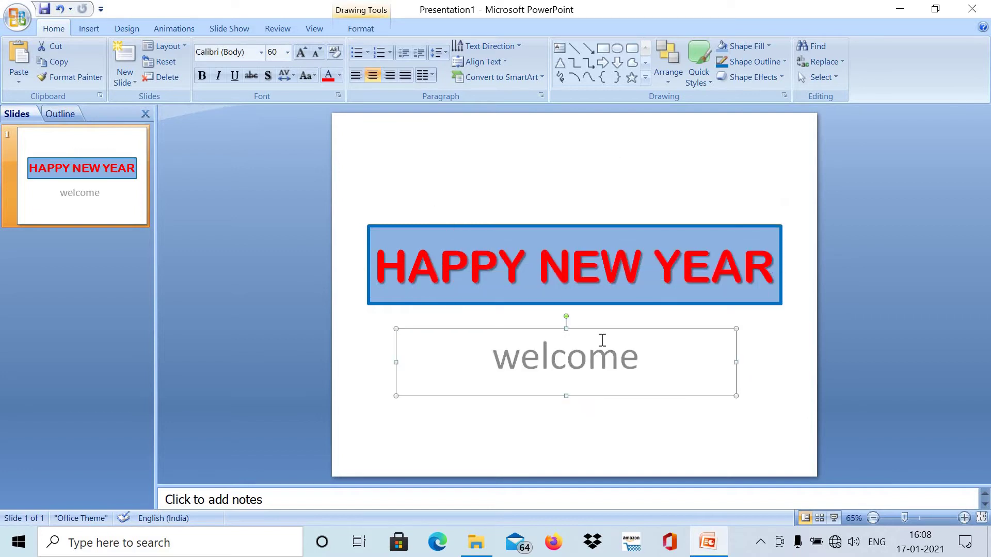
pyautogui.moveTo(737, 362); pyautogui.dragTo(705, 351)
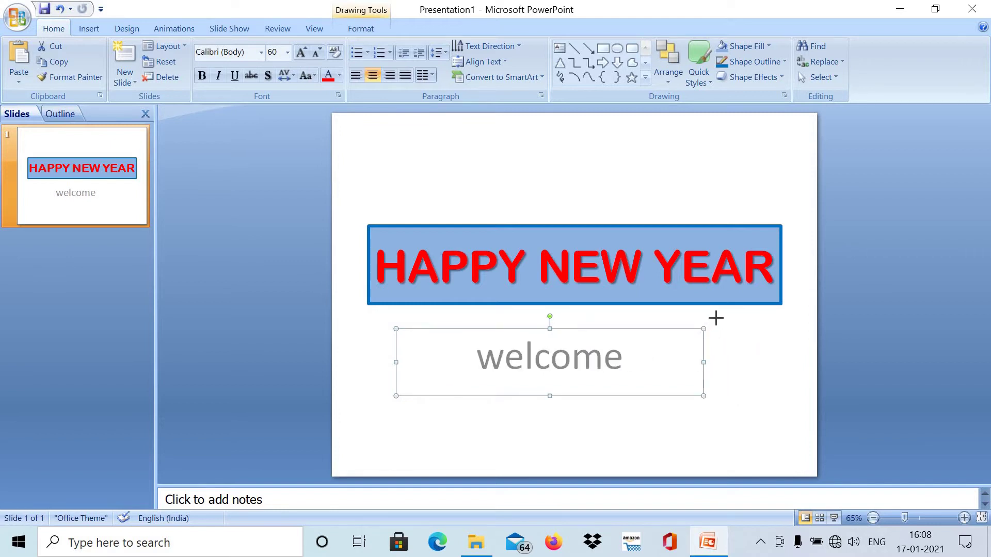
pyautogui.moveTo(716, 317); pyautogui.dragTo(689, 340)
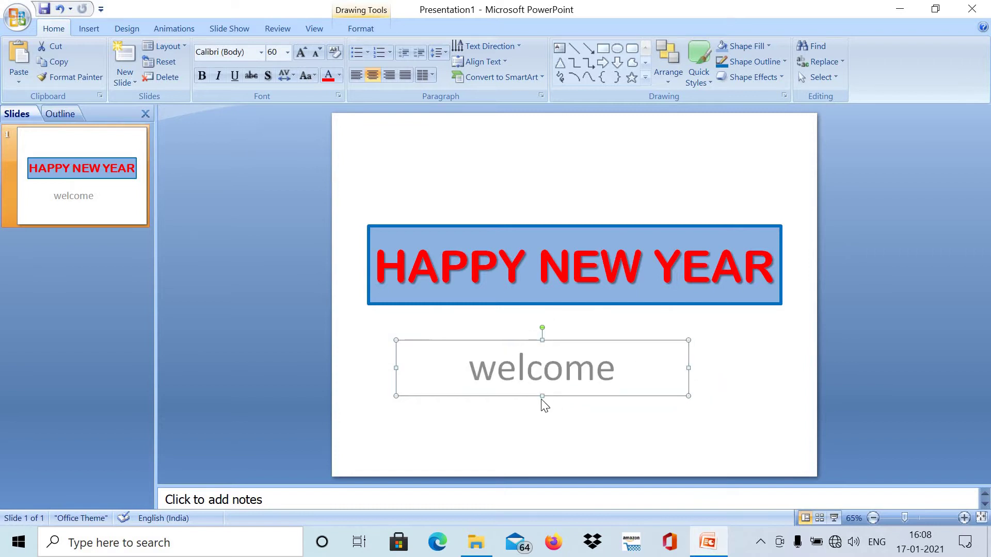
pyautogui.moveTo(540, 396)
pyautogui.mouseDown()
pyautogui.moveTo(533, 418)
pyautogui.moveTo(548, 401)
pyautogui.mouseUp()
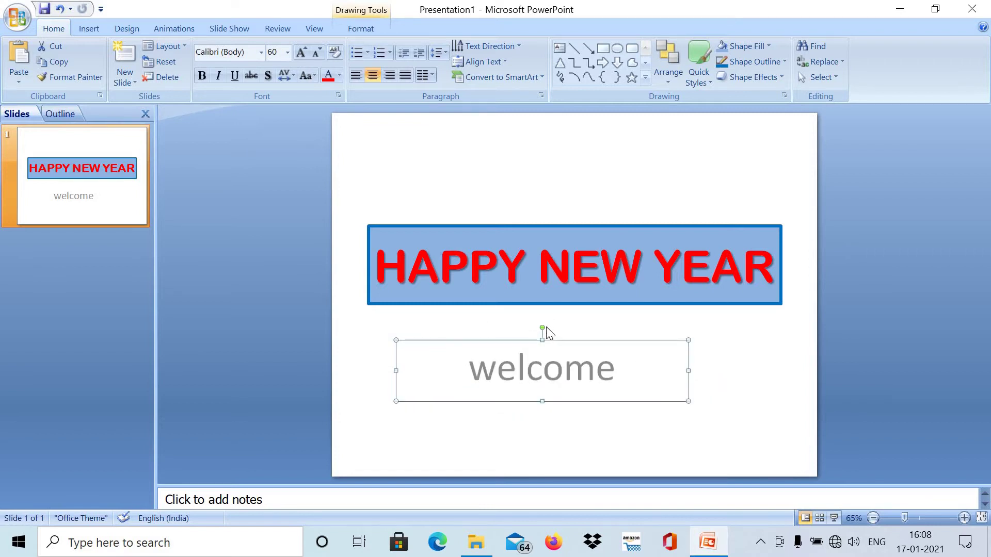
pyautogui.moveTo(544, 324); pyautogui.dragTo(548, 347)
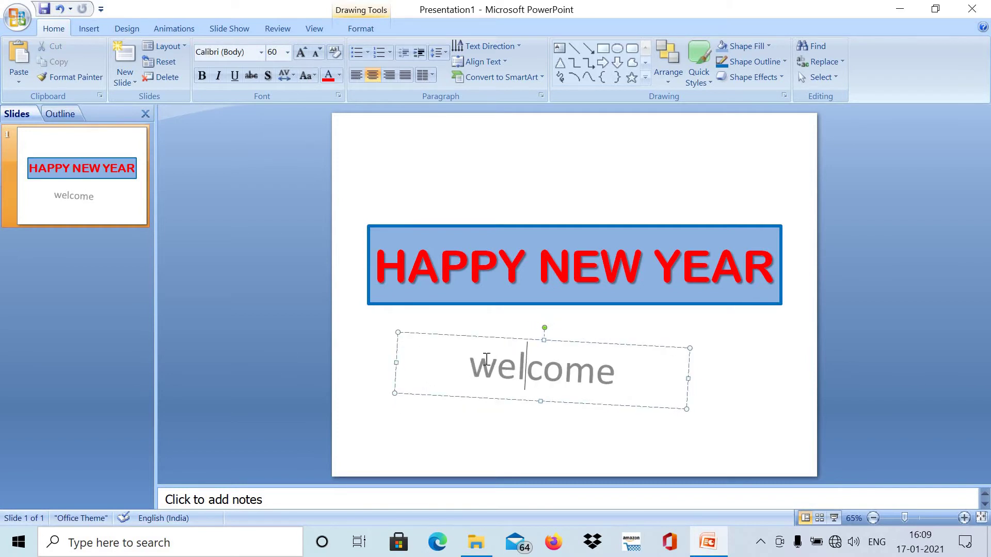
# Step: Make the subtitle text bold and increase its font size to 72
pyautogui.moveTo(471, 364); pyautogui.dragTo(619, 383)
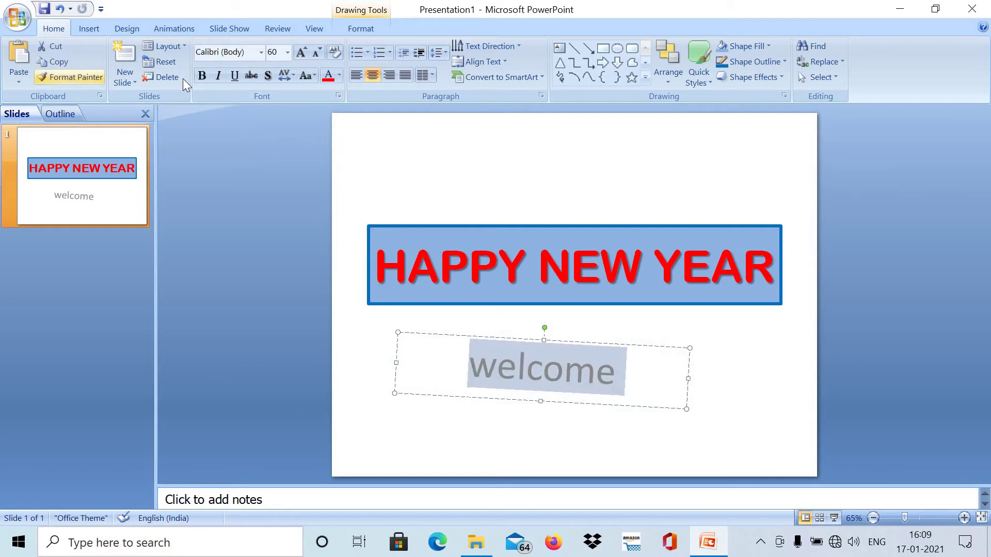
pyautogui.click(201, 76)
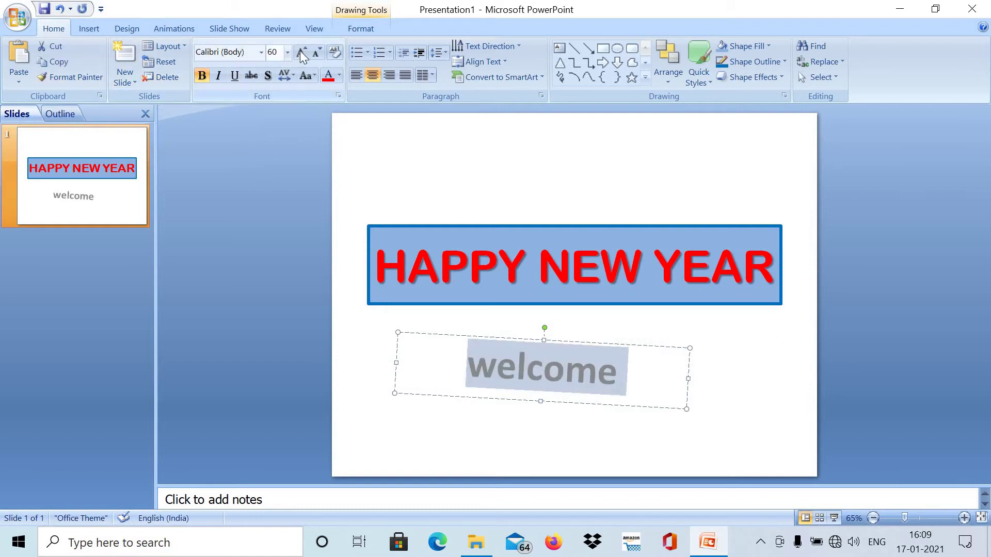
pyautogui.click(299, 51)
pyautogui.click(299, 51)
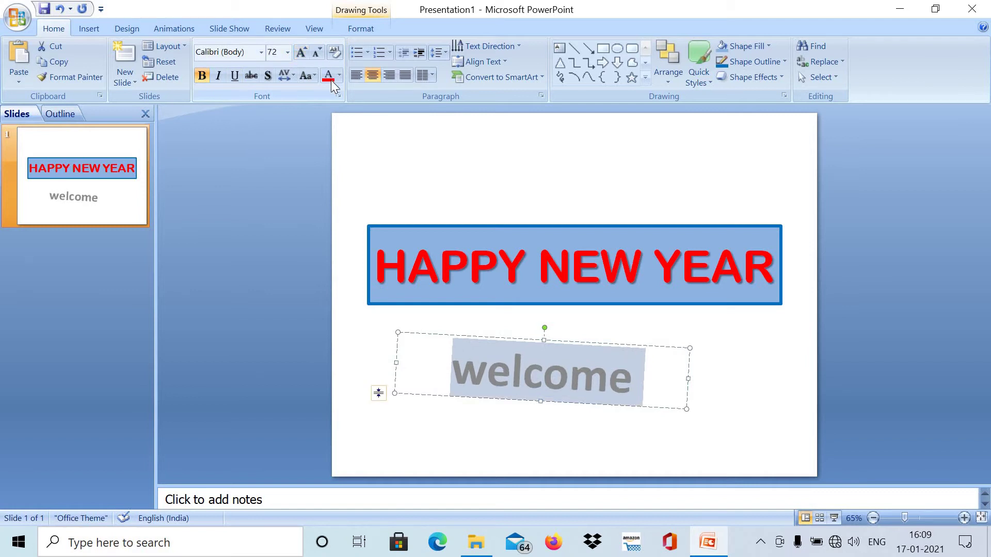
# Step: Color the subtitle text standard dark blue and widen its box slightly
pyautogui.click(340, 74)
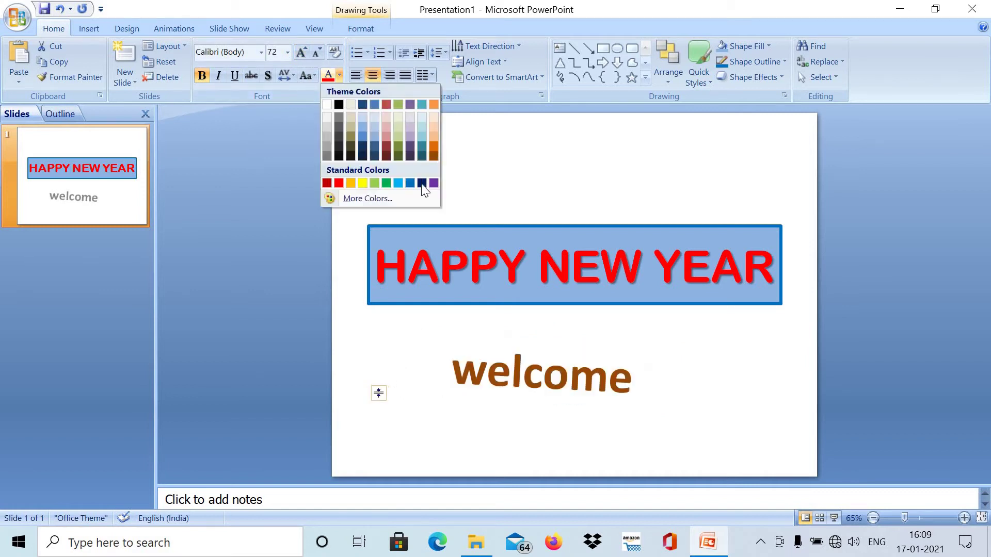
pyautogui.click(422, 183)
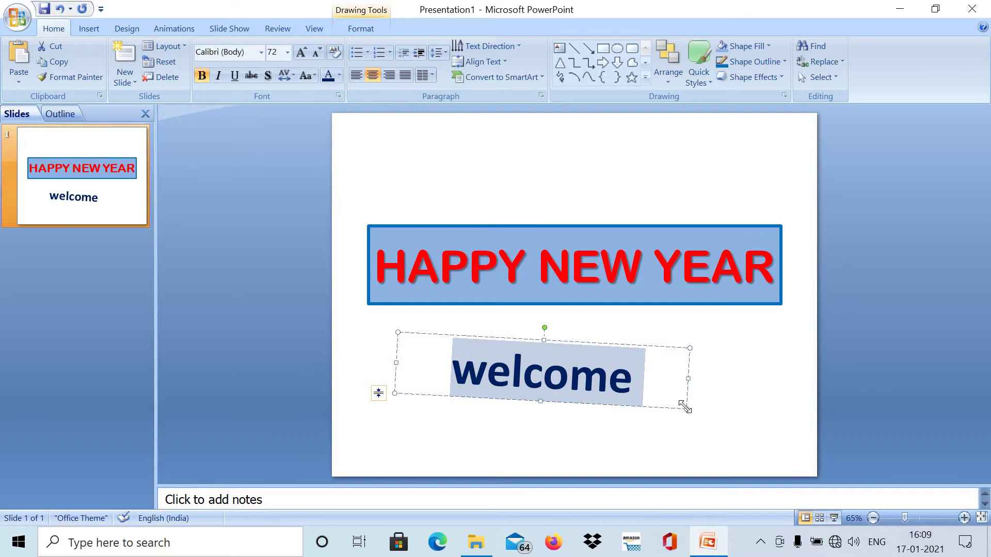
pyautogui.moveTo(685, 408); pyautogui.dragTo(706, 412)
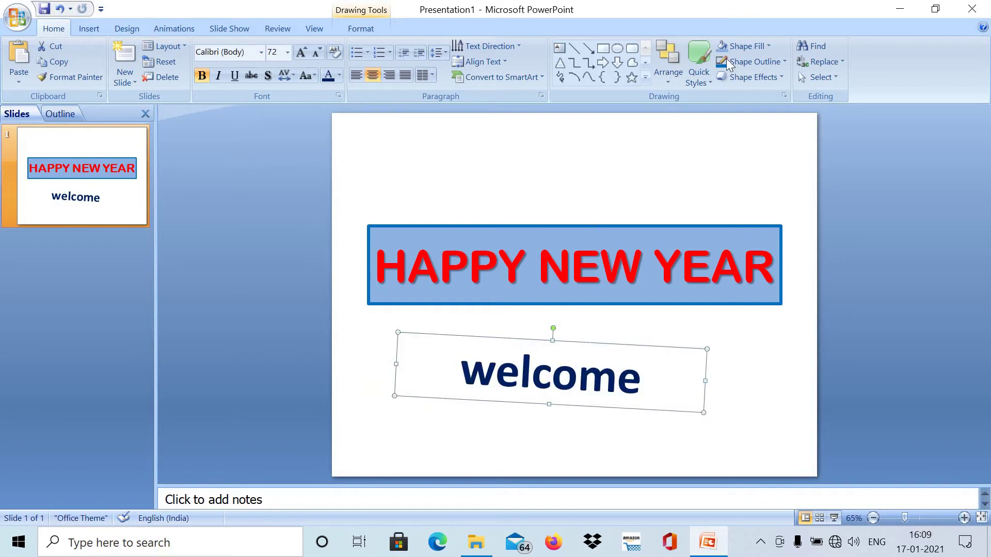
# Step: Fill the "welcome" subtitle box with a light olive green theme color and give it a 4½ pt outline
pyautogui.click(770, 45)
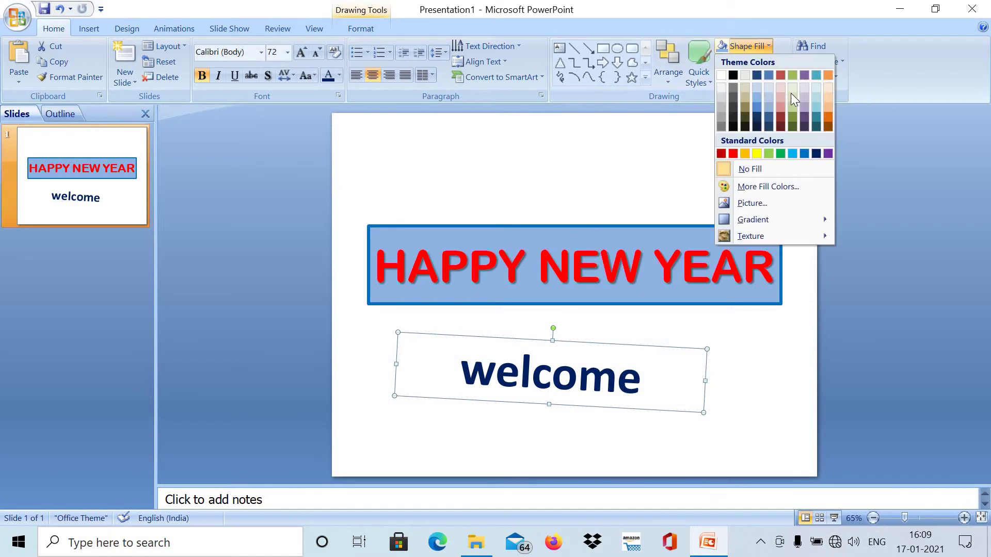
pyautogui.click(795, 110)
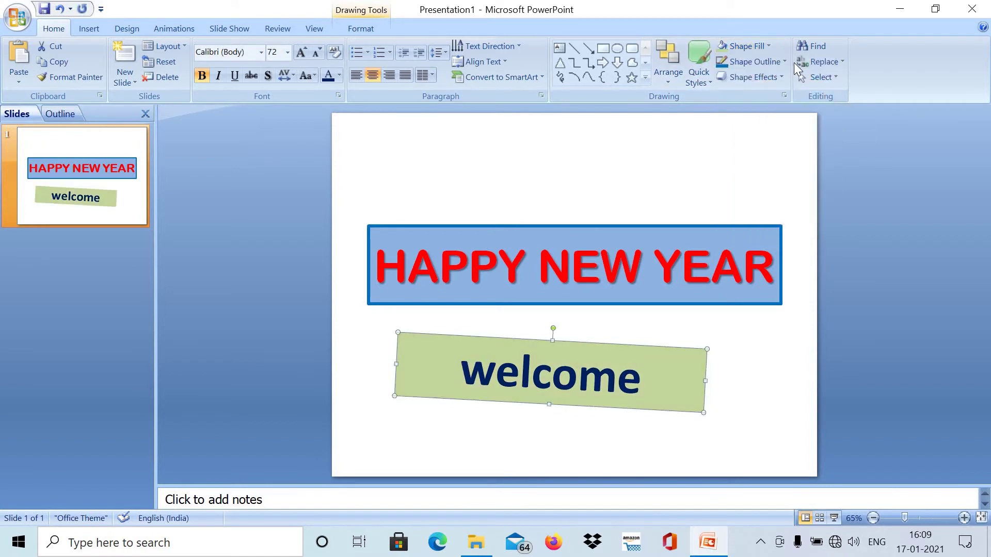
pyautogui.click(784, 62)
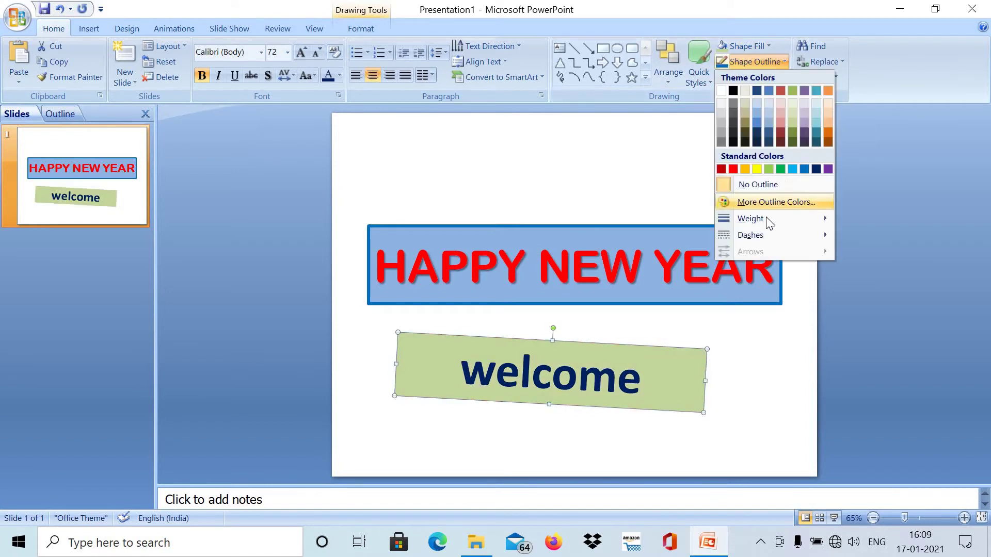
pyautogui.moveTo(764, 219)
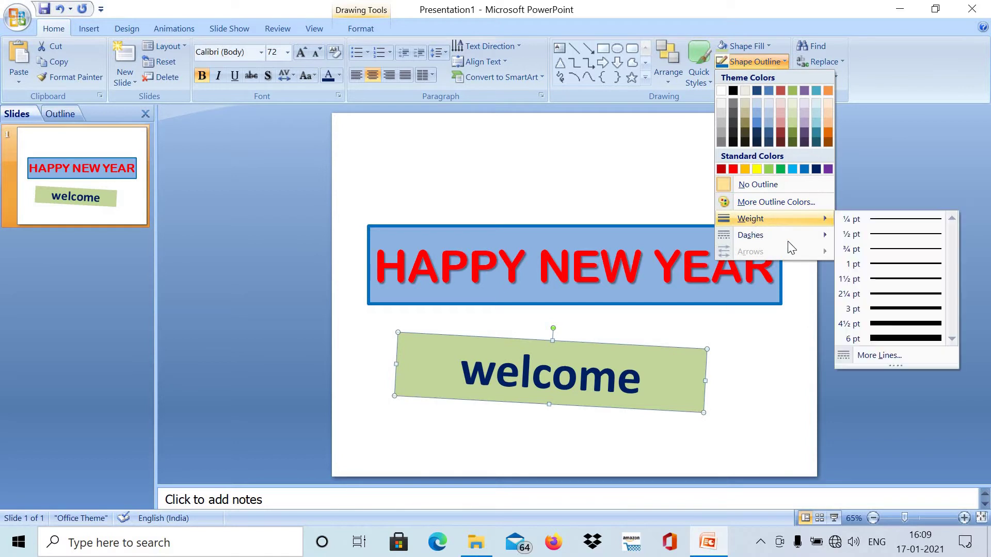
pyautogui.click(899, 323)
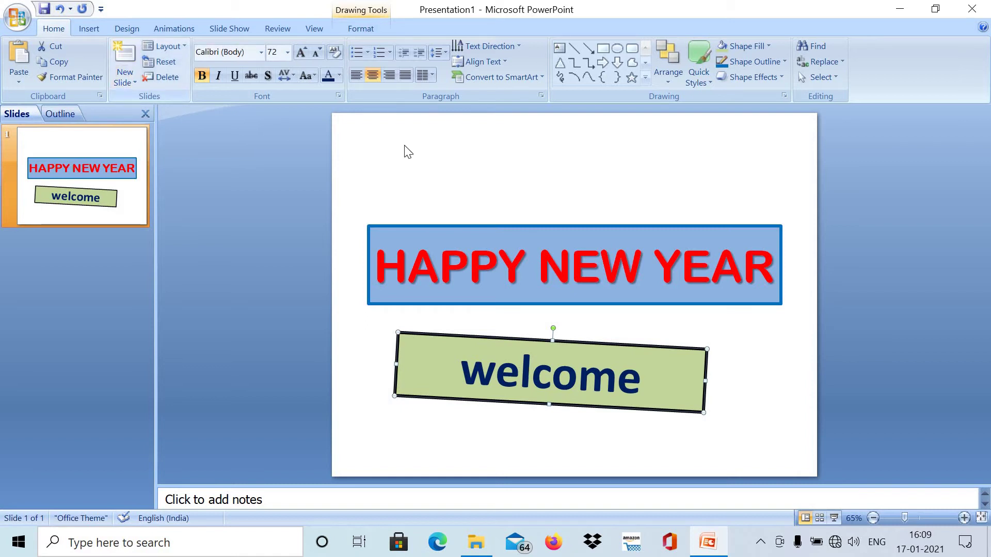
# Step: Add a second slide with the Title and Content layout and enter the title "Different colours"
pyautogui.click(131, 80)
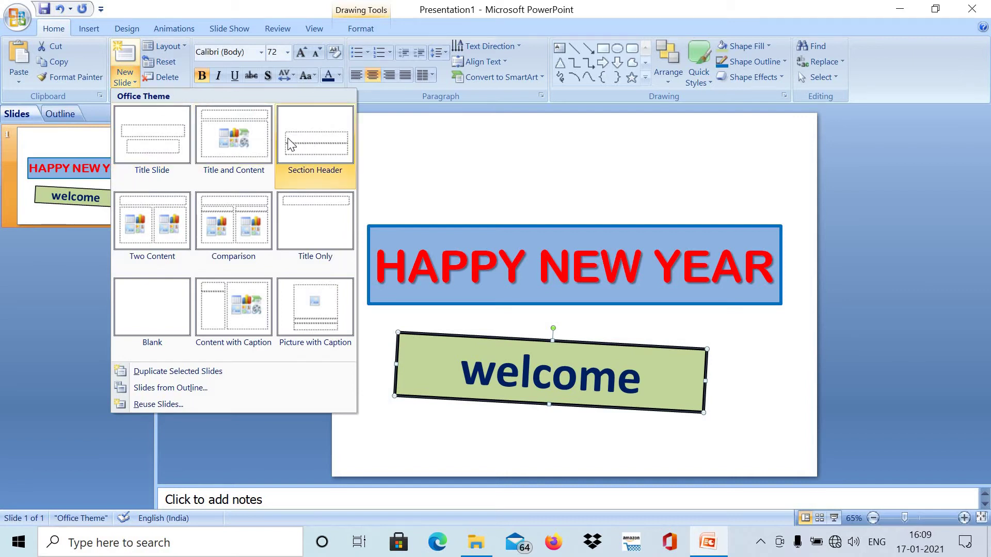
pyautogui.click(243, 146)
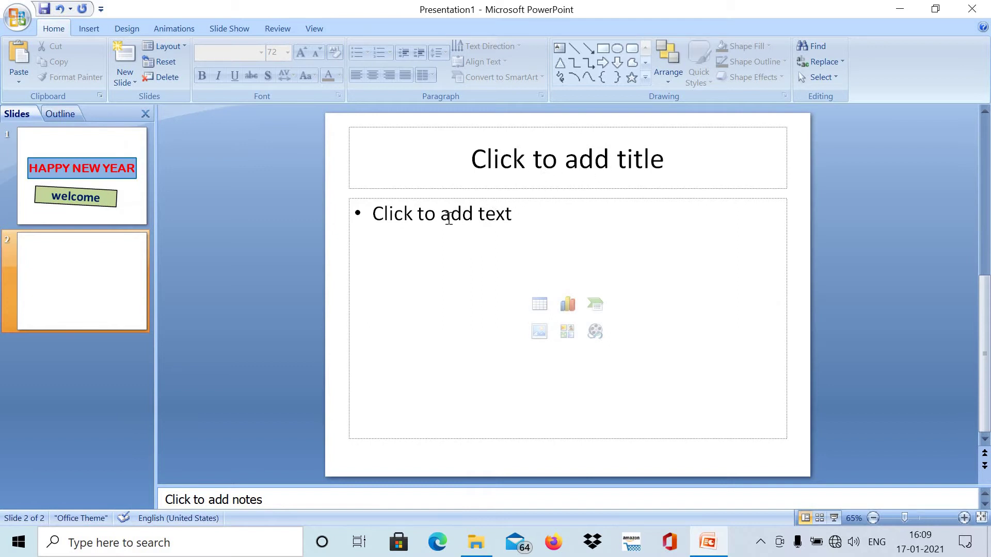
pyautogui.click(523, 164)
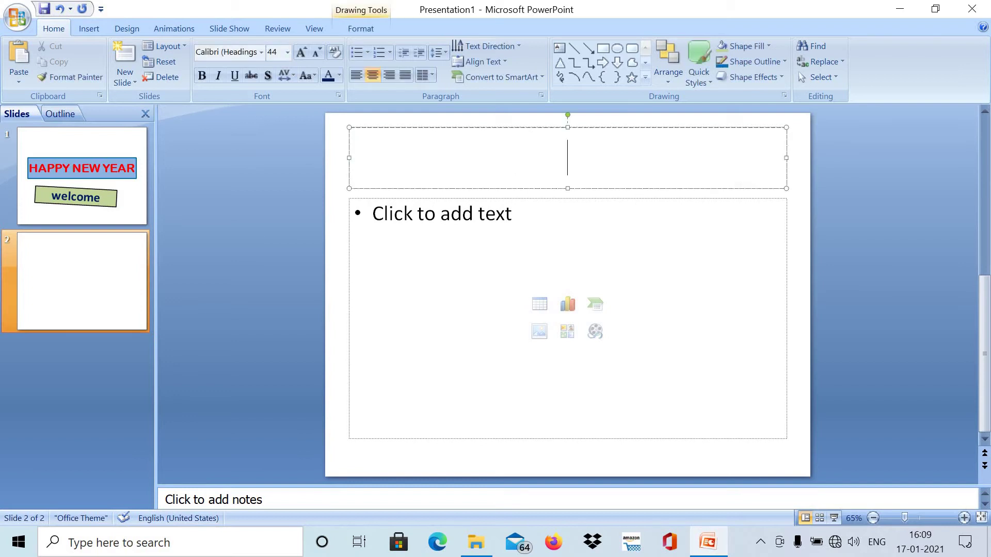
pyautogui.write('di')
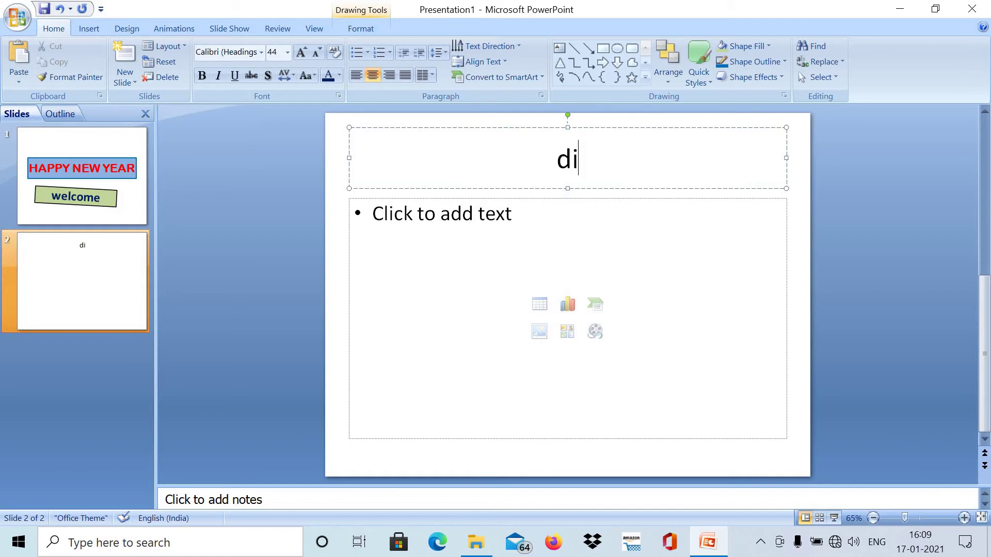
pyautogui.write('ff')
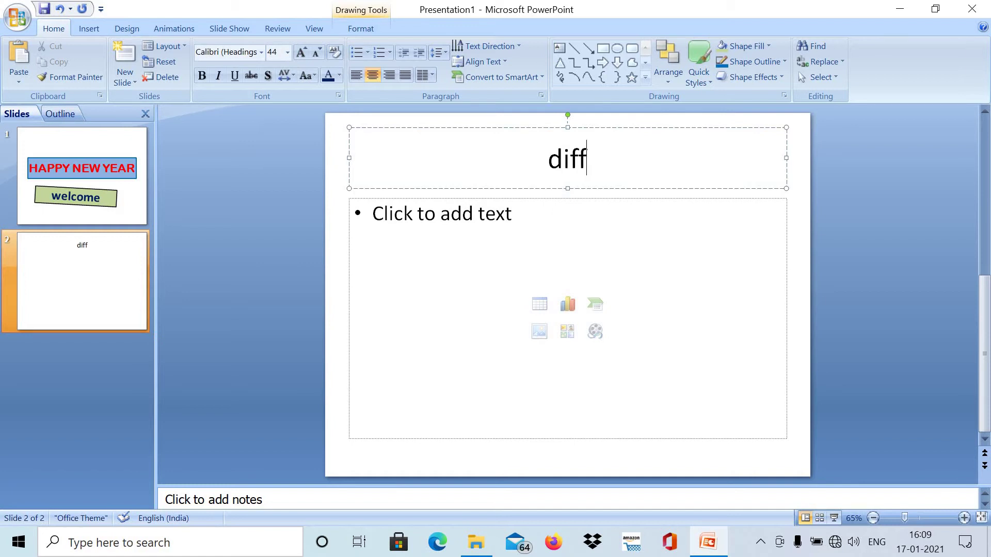
pyautogui.write('erent')
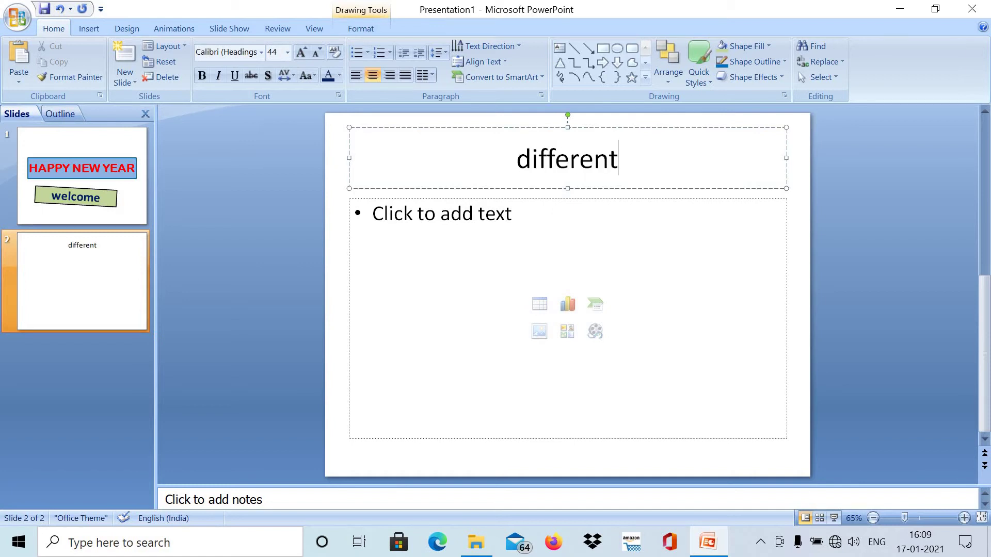
pyautogui.write(' colou')
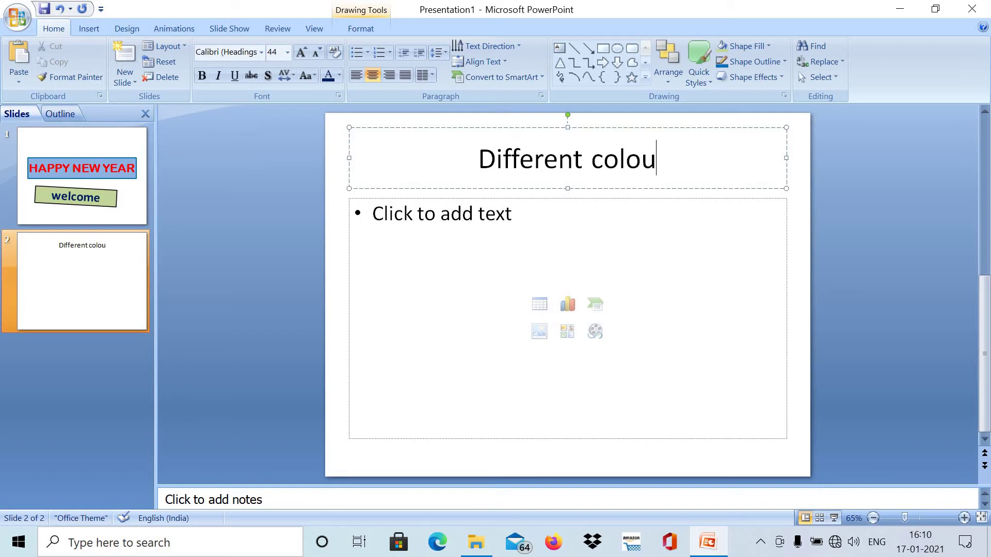
pyautogui.write('rs')
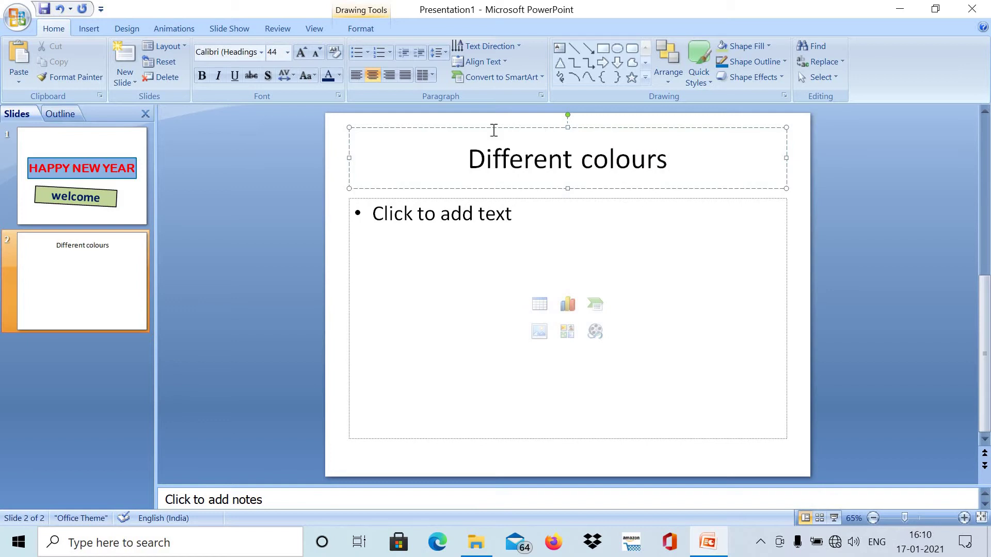
# Step: Increase the font size of the "Different colours" title stepwise to 60 and set its font to Algerian
pyautogui.moveTo(467, 160); pyautogui.dragTo(643, 165)
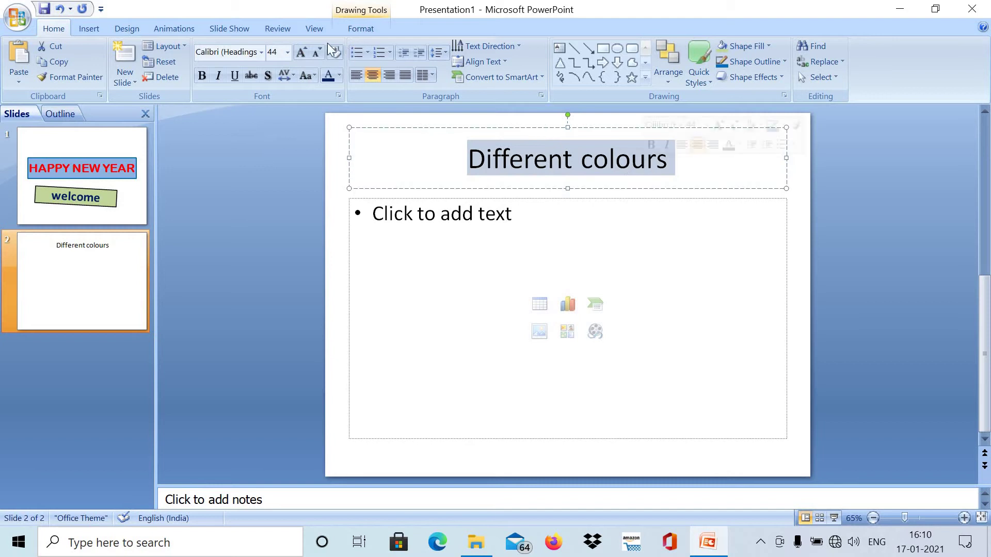
pyautogui.click(297, 51)
pyautogui.click(297, 51)
pyautogui.click(297, 51)
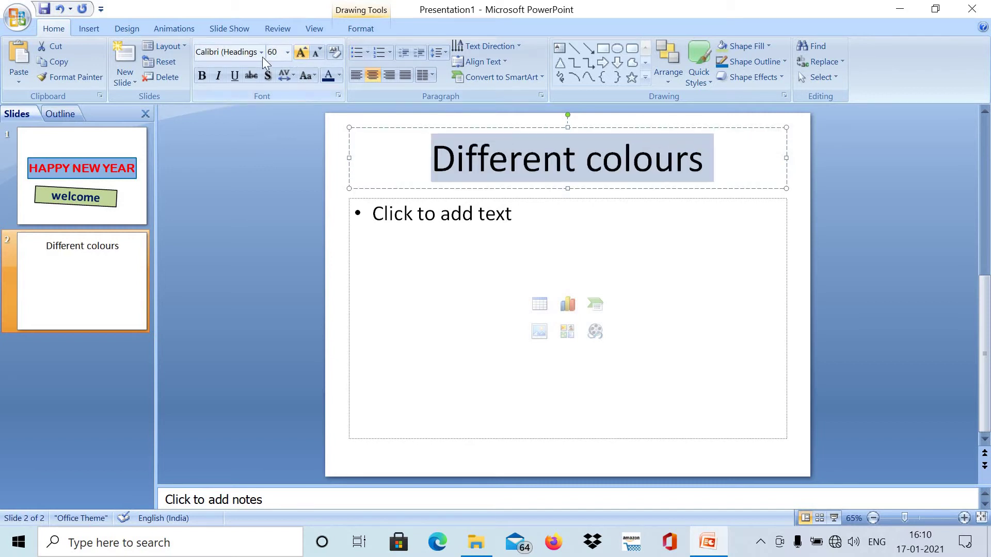
pyautogui.click(260, 52)
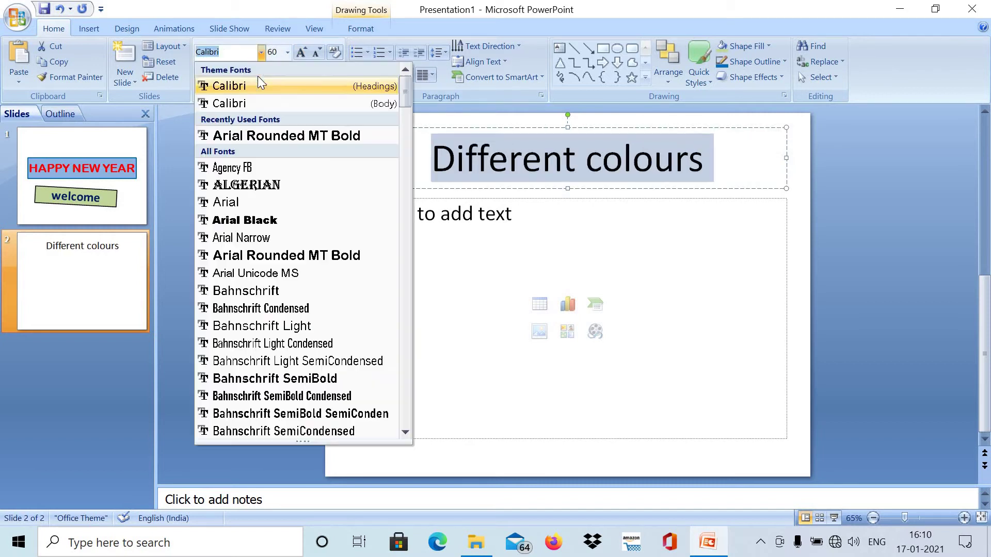
pyautogui.click(264, 186)
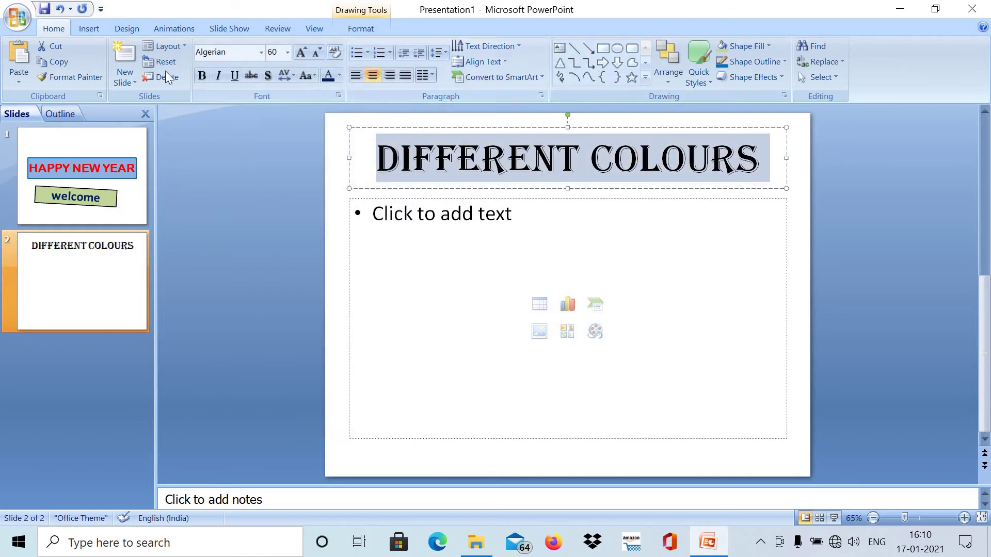
# Step: Color the second slide's title text standard dark red and apply Sentence case to it
pyautogui.click(339, 76)
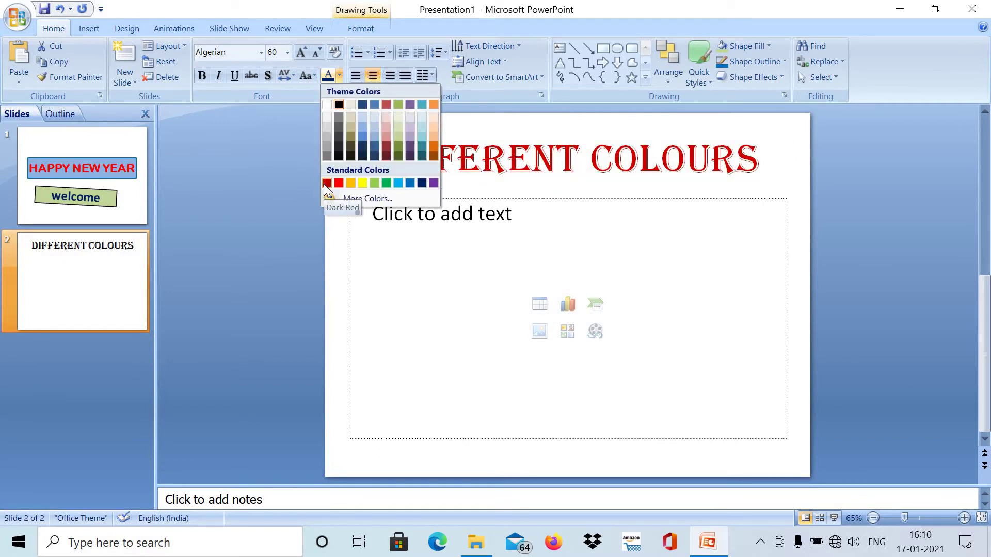
pyautogui.click(326, 183)
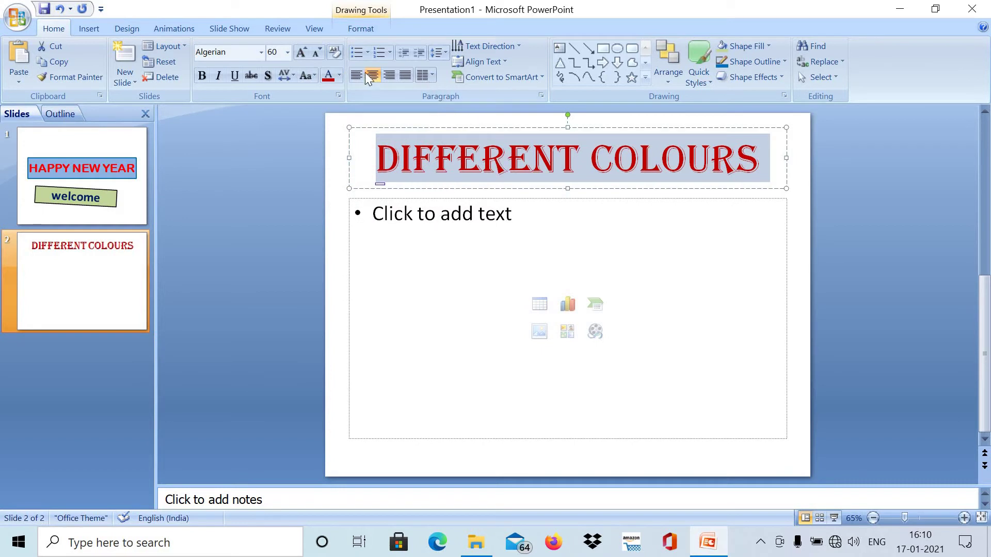
pyautogui.click(314, 77)
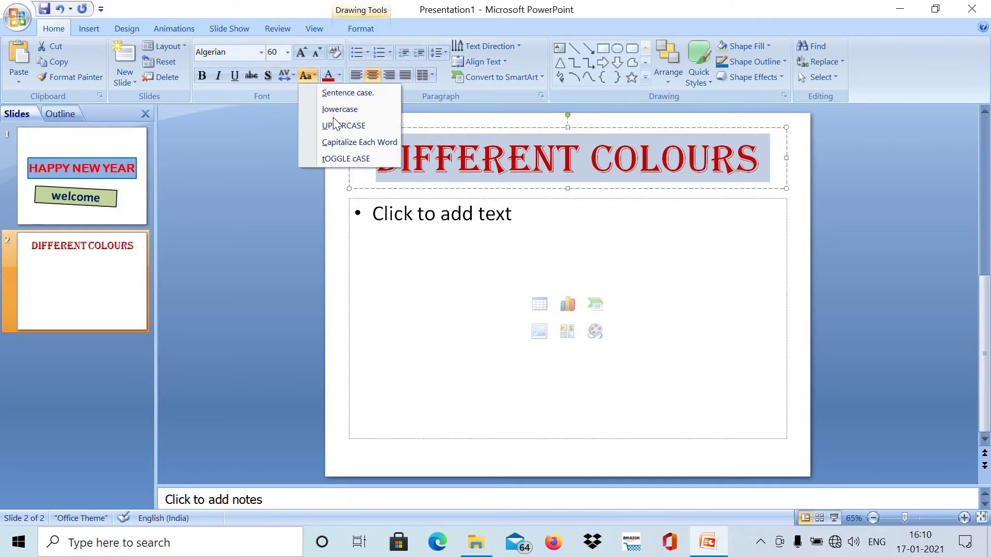
pyautogui.click(361, 94)
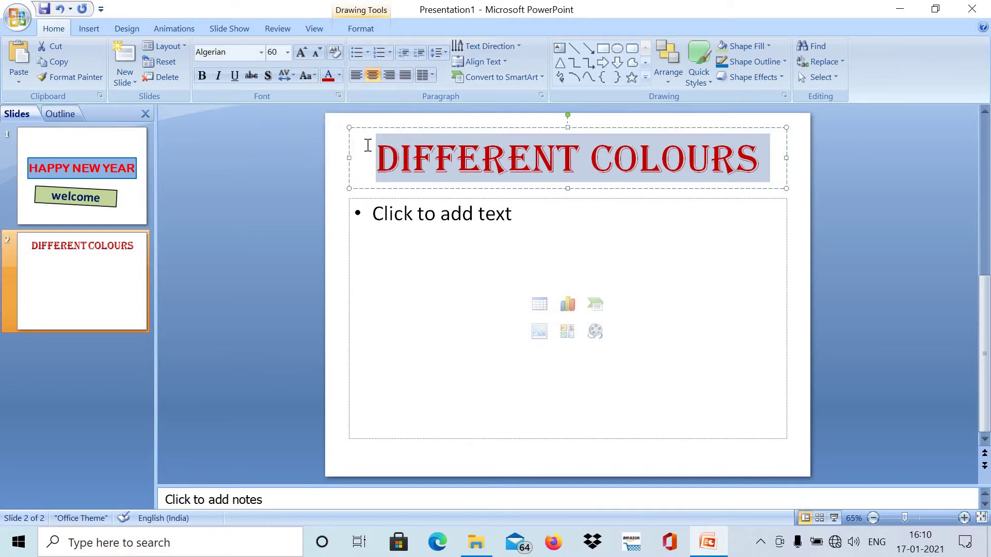
# Step: Change the font of the whole "Different colours" title to Arial
pyautogui.press('Left')
pyautogui.moveTo(537, 174); pyautogui.dragTo(761, 175)
pyautogui.click(261, 53)
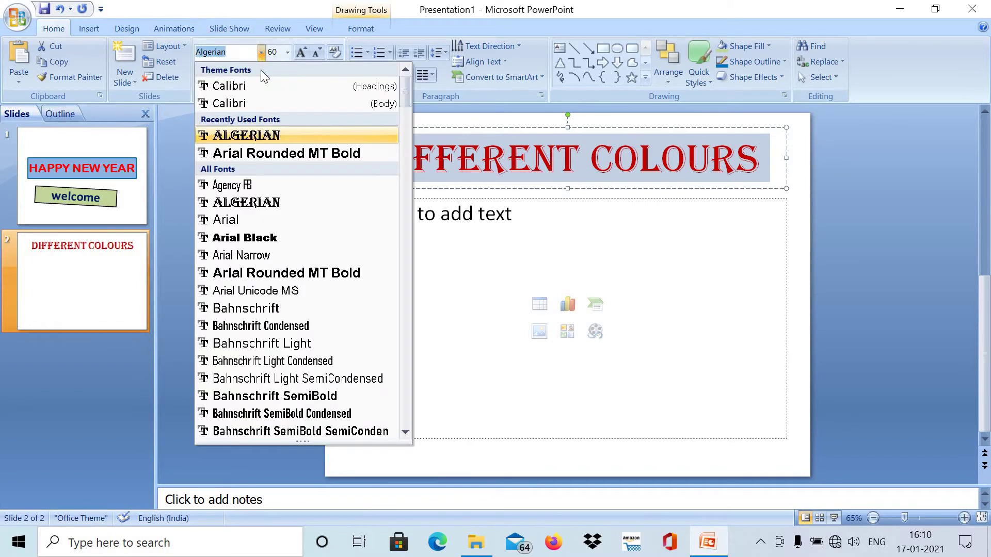
pyautogui.click(250, 222)
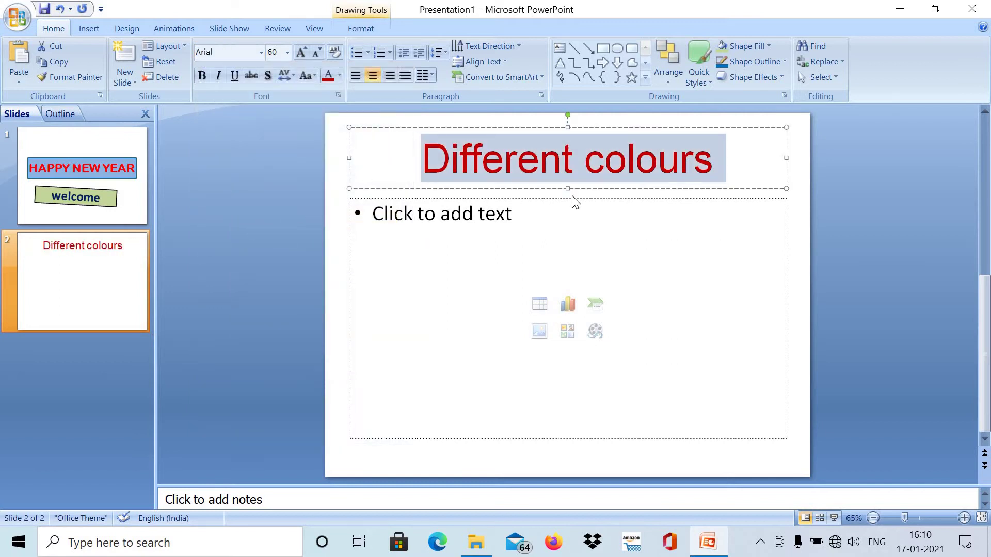
# Step: Fill the "Different colours" title box with a light orange theme color and give it a 4½ pt outline
pyautogui.click(770, 44)
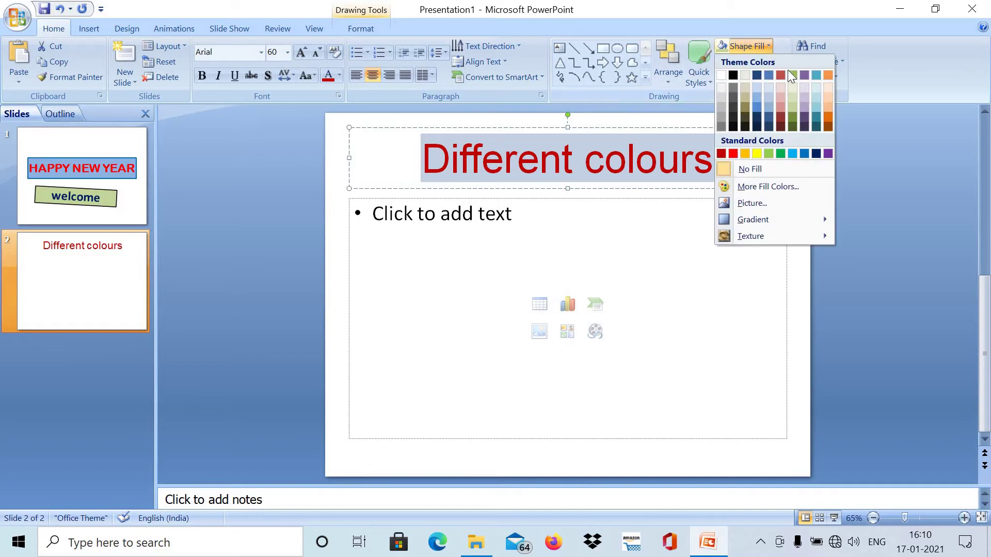
pyautogui.click(827, 103)
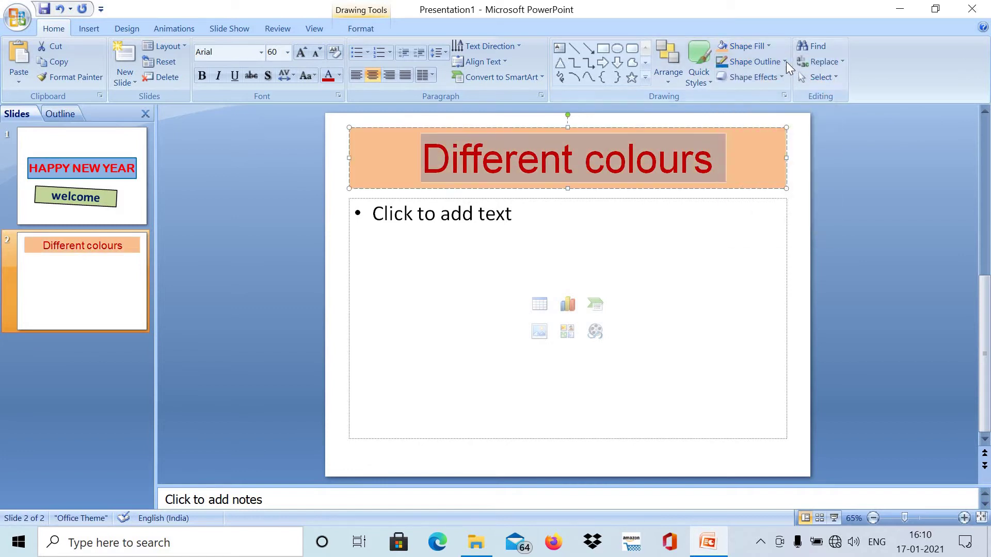
pyautogui.click(786, 61)
pyautogui.moveTo(754, 220)
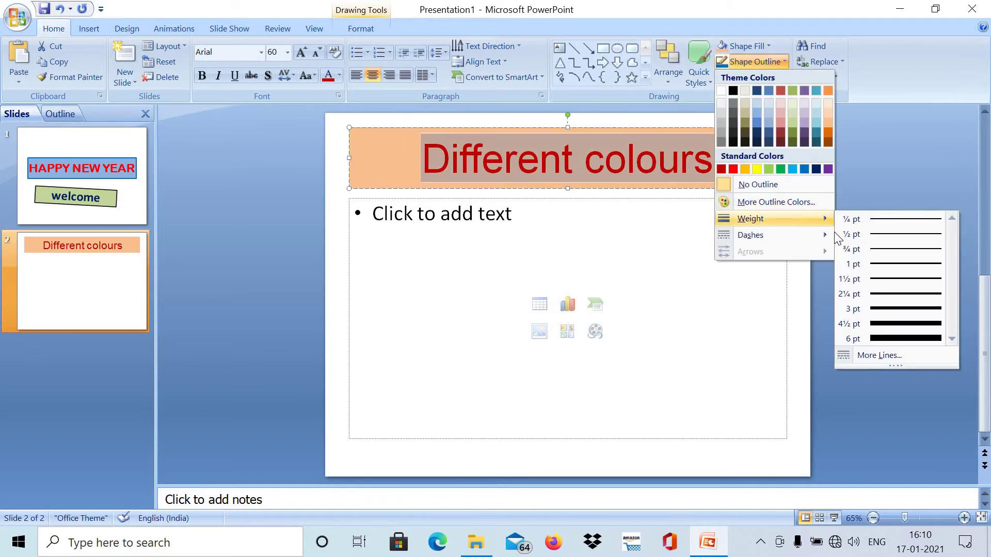
pyautogui.click(869, 322)
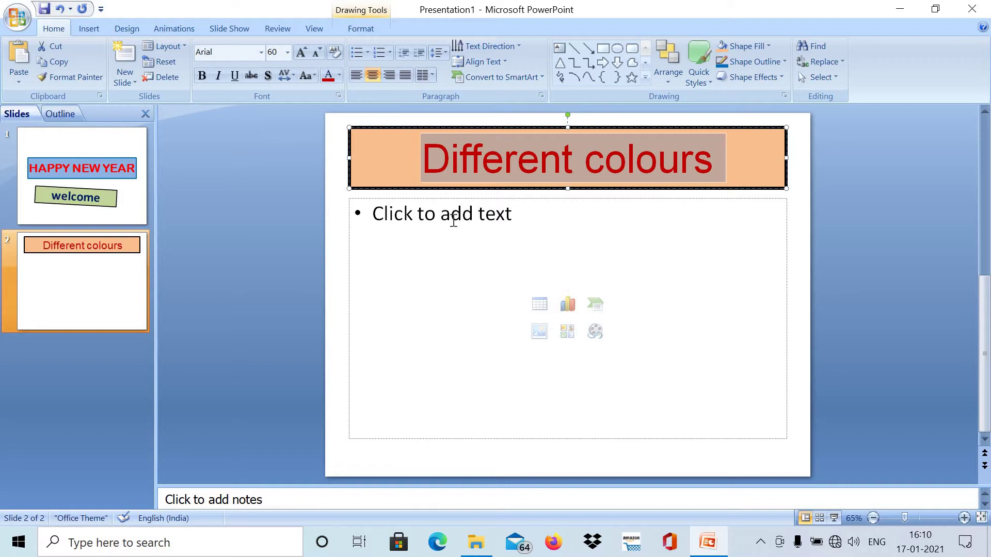
# Step: Enter the bullet items White, Red and Green in the second slide's content placeholder
pyautogui.click(642, 284)
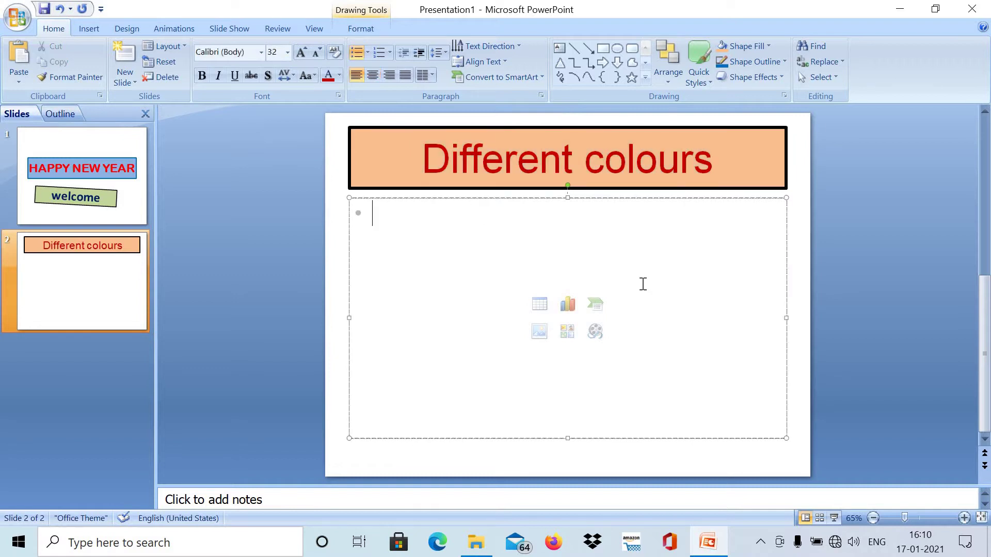
pyautogui.write('whi')
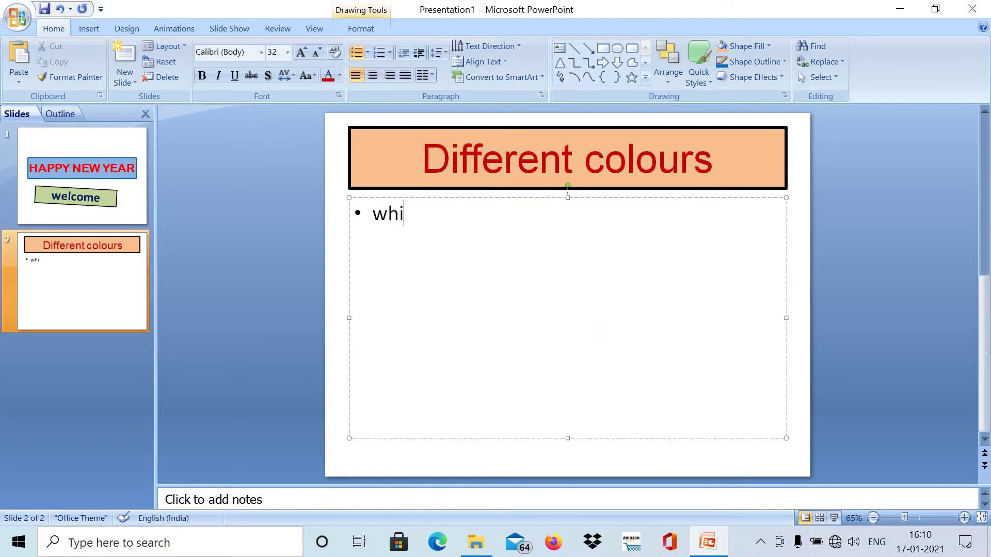
pyautogui.write('te')
pyautogui.press('Return')
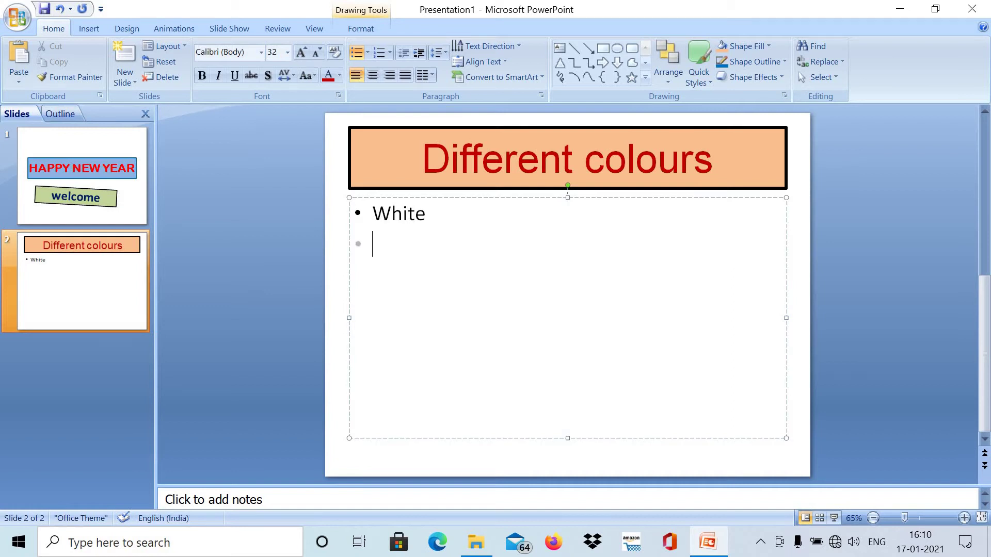
pyautogui.write('red')
pyautogui.press('Return')
pyautogui.write('gr')
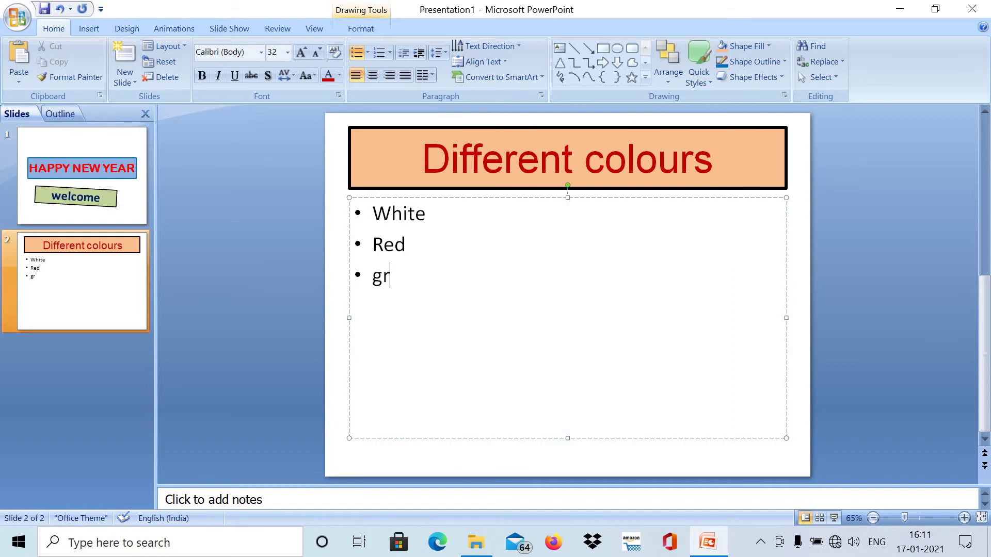
pyautogui.write('een')
pyautogui.press('Return')
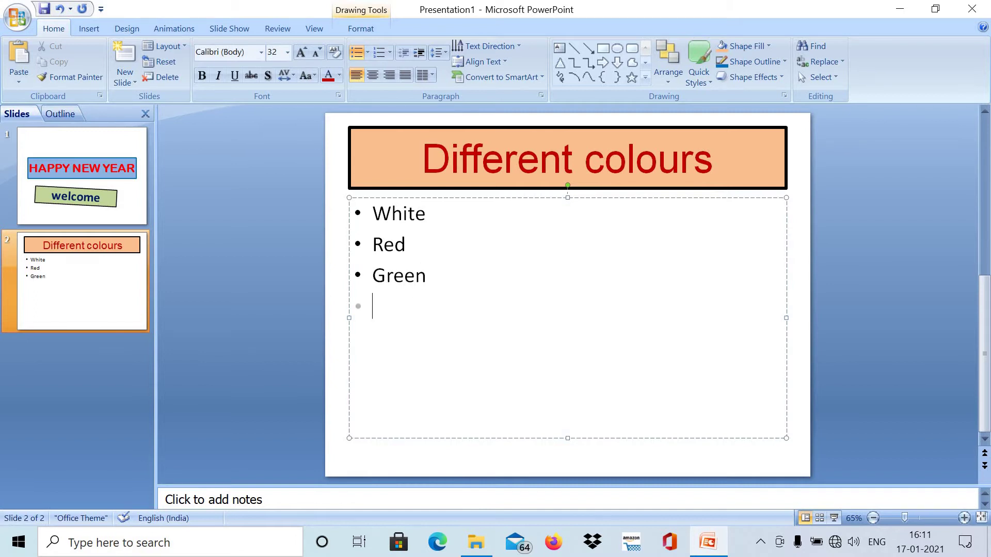
# Step: Continue the bullet list below Green with the items Yellow, Blue and pink
pyautogui.write('yellow')
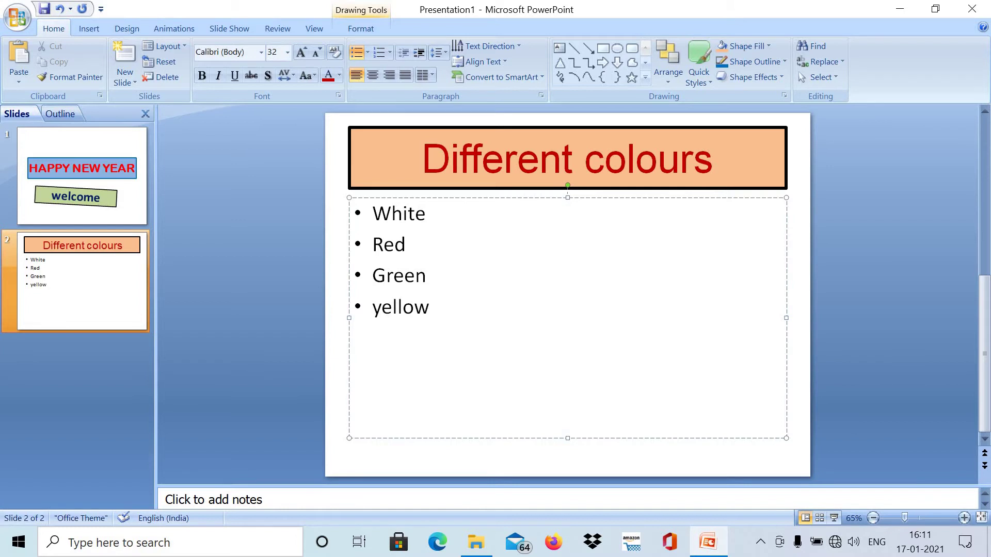
pyautogui.press('Return')
pyautogui.write('blue')
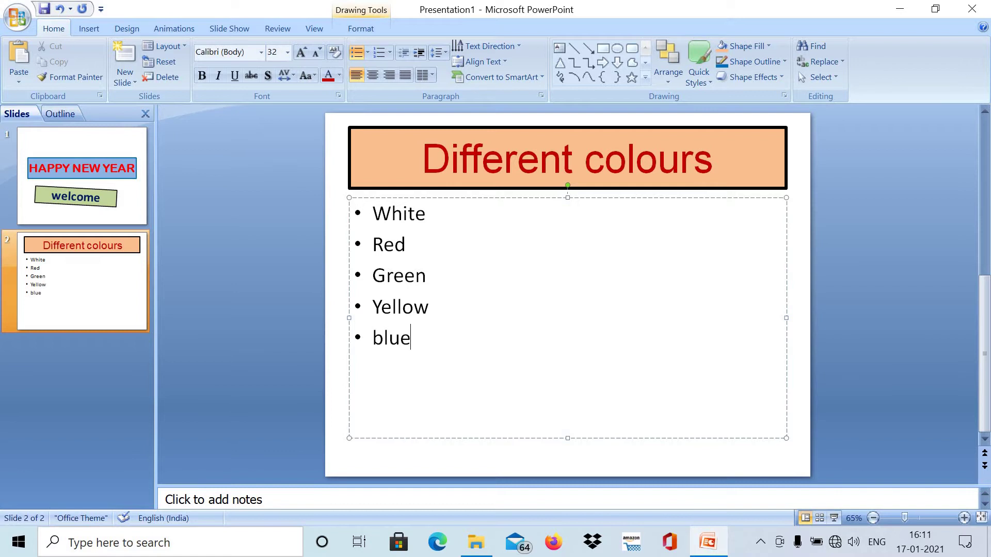
pyautogui.press('Return')
pyautogui.write('pink')
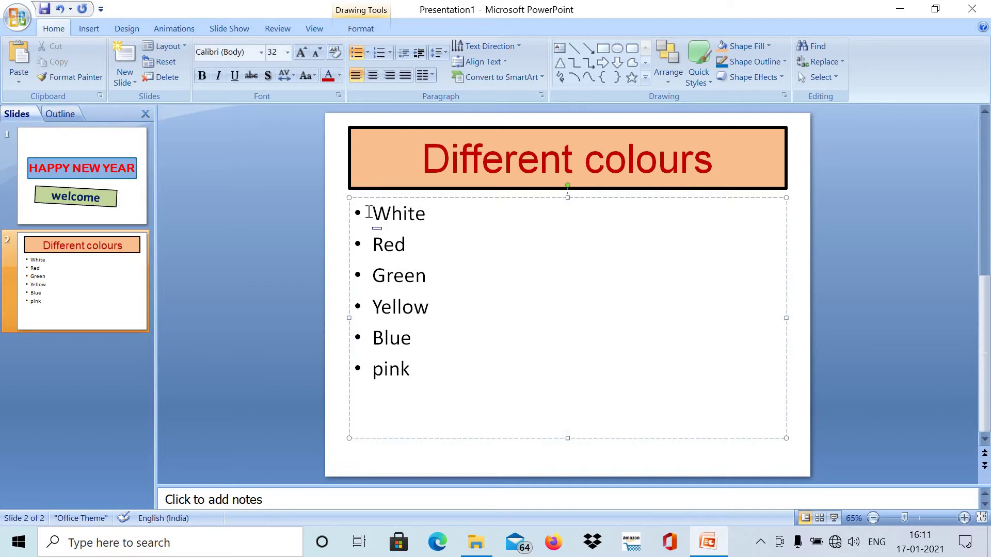
# Step: Enlarge all six colour names in the second slide's bullet list to 40 pt and convert them to UPPERCASE
pyautogui.moveTo(369, 213); pyautogui.dragTo(419, 381)
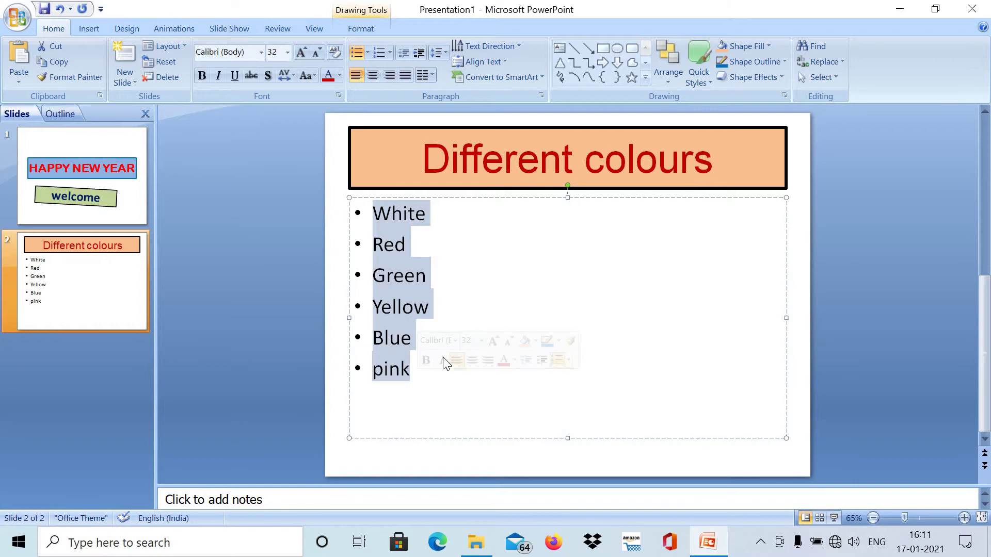
pyautogui.click(302, 53)
pyautogui.click(303, 53)
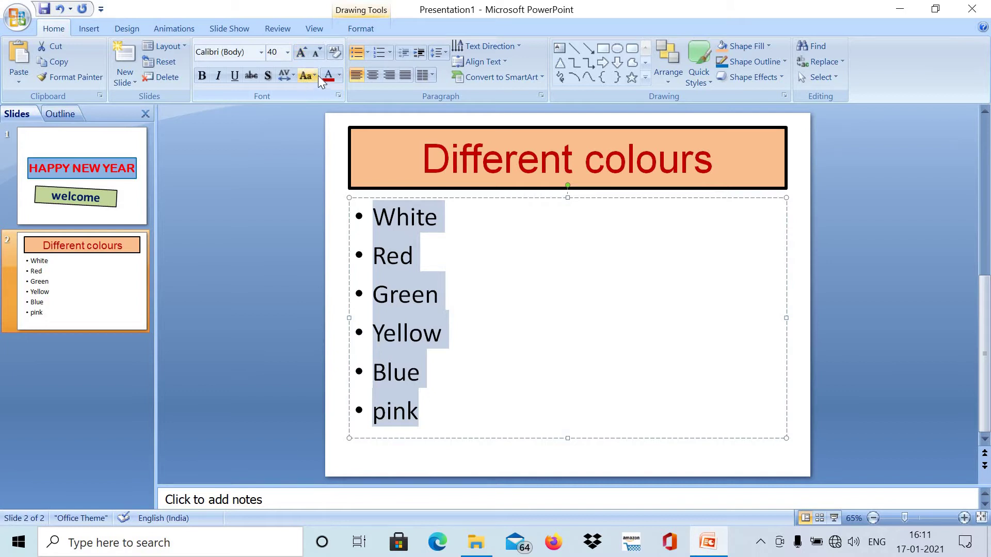
pyautogui.click(316, 76)
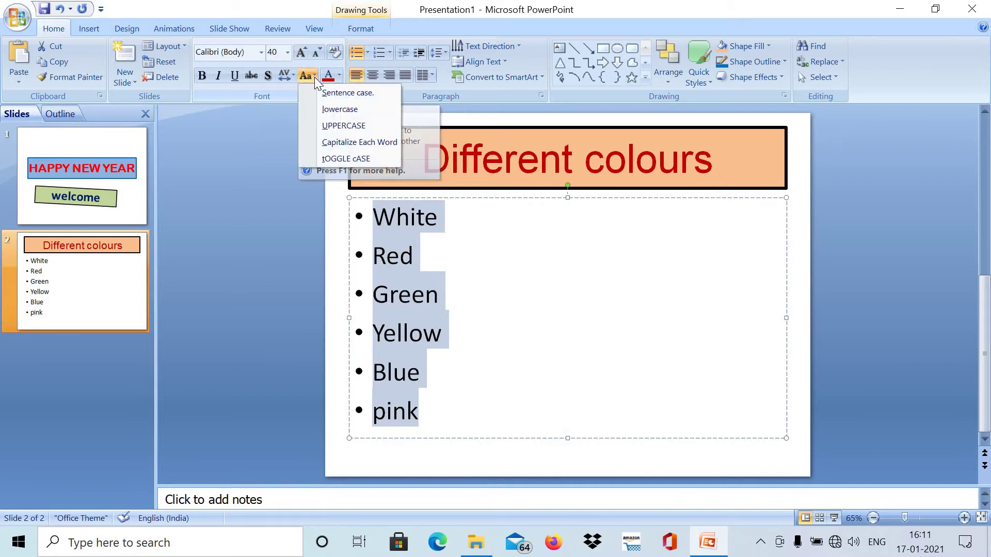
pyautogui.click(338, 129)
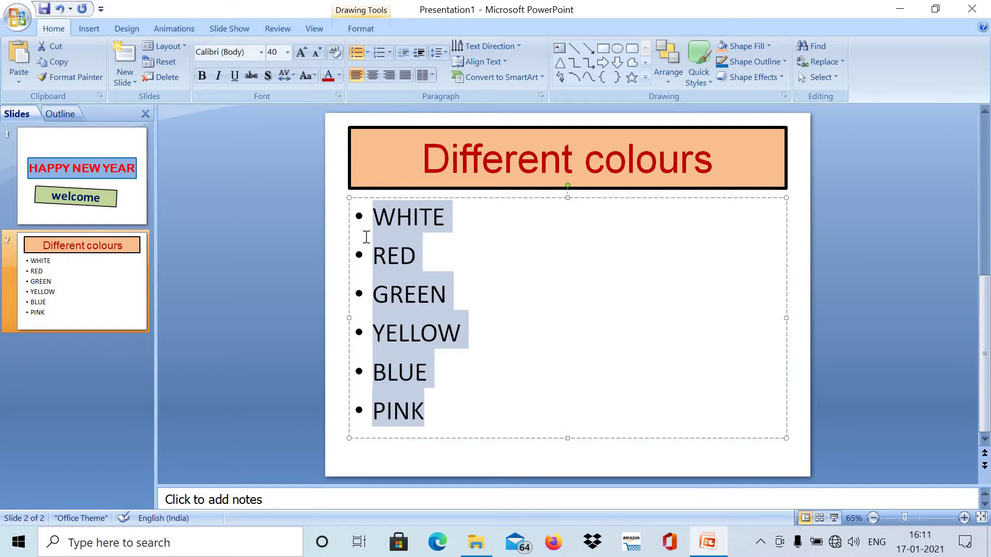
# Step: Change the bullets of the whole colour list to the four-diamond style
pyautogui.click(367, 53)
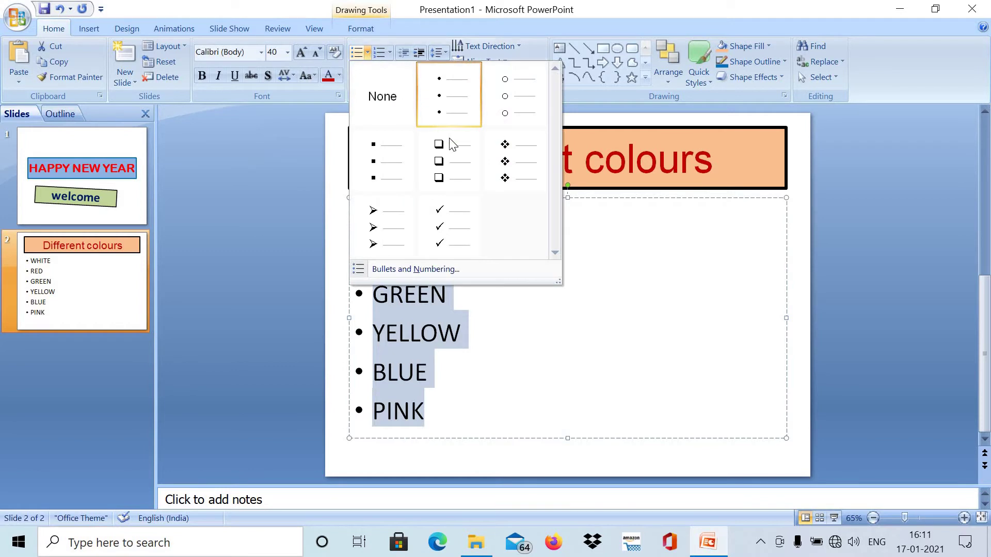
pyautogui.click(516, 161)
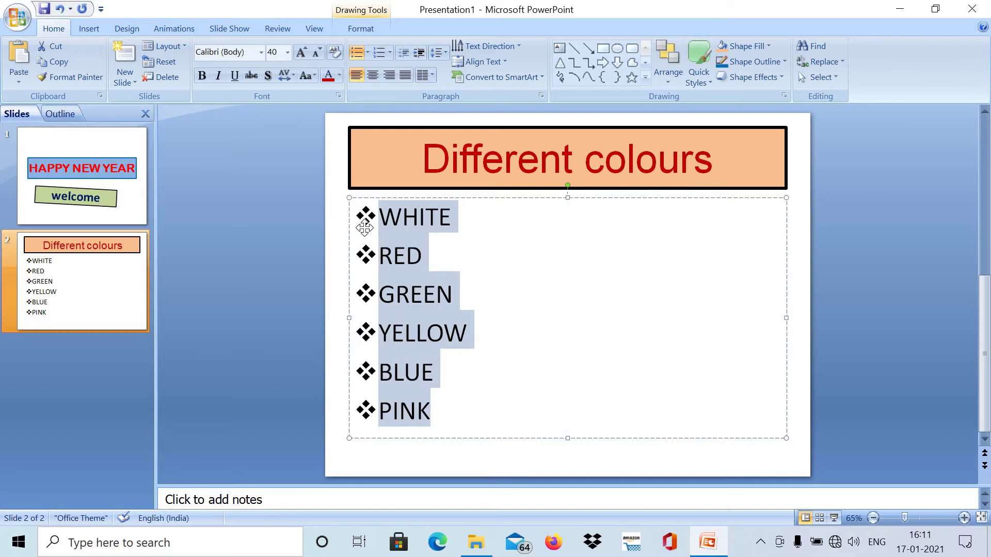
pyautogui.click(494, 253)
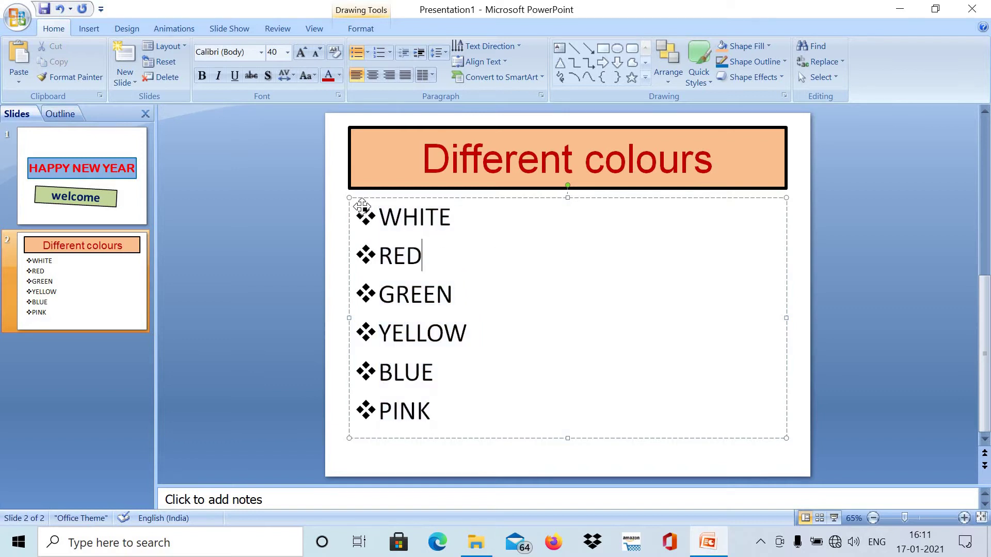
# Step: Set the font colour of all six list items to the standard Purple and make them bold
pyautogui.click(381, 217)
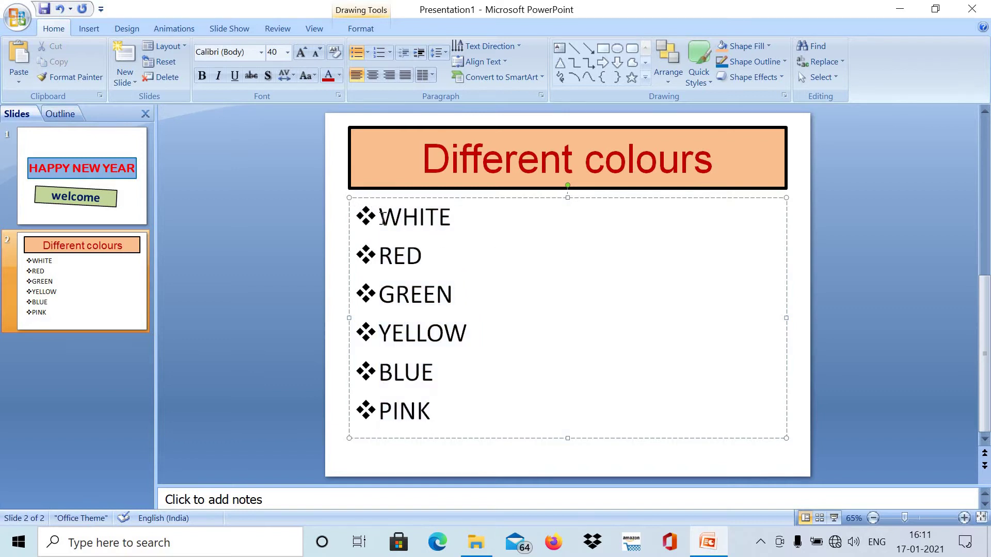
pyautogui.keyDown('shift'); pyautogui.click(455, 403); pyautogui.keyUp('shift')
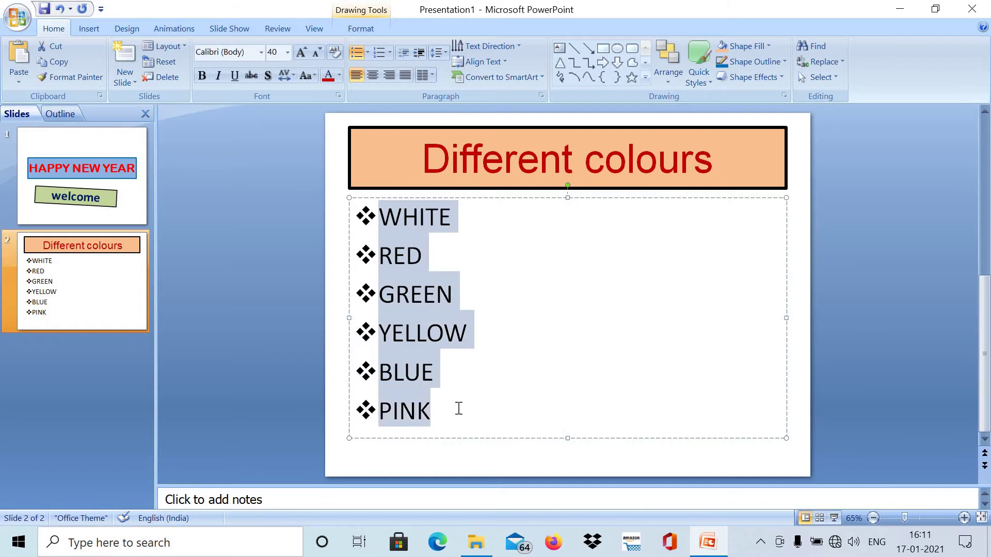
pyautogui.click(339, 75)
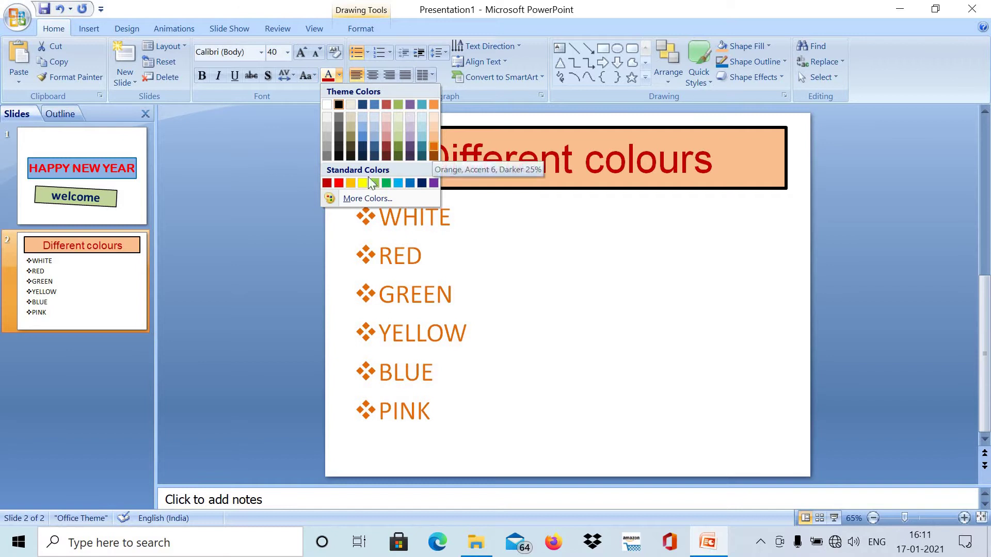
pyautogui.click(434, 183)
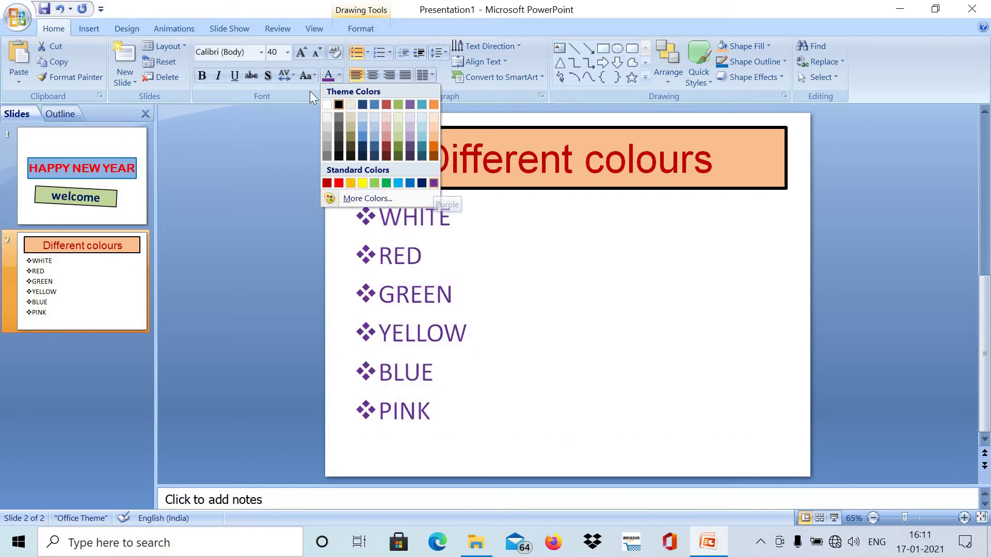
pyautogui.click(201, 76)
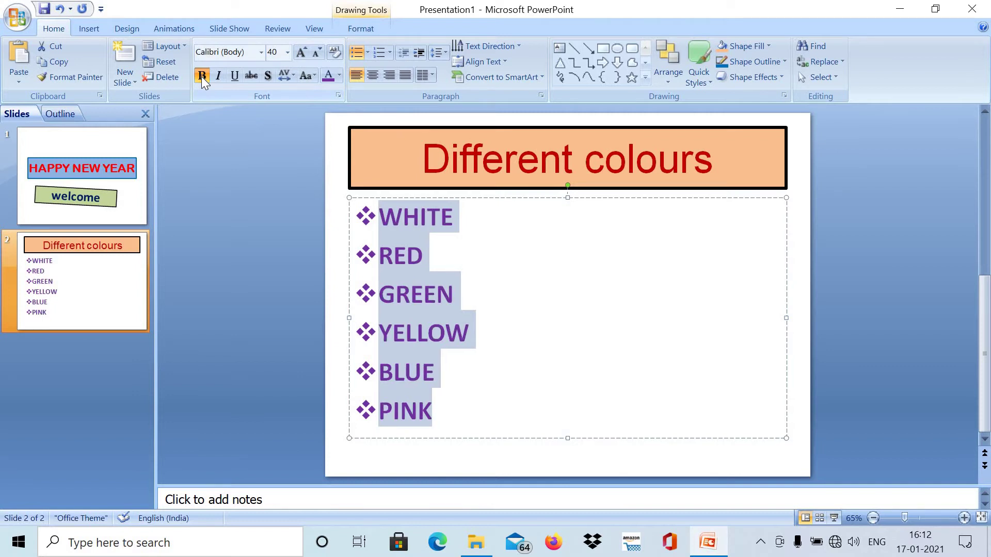
# Step: Open the additional fill colours for the bullet list's box
pyautogui.click(770, 46)
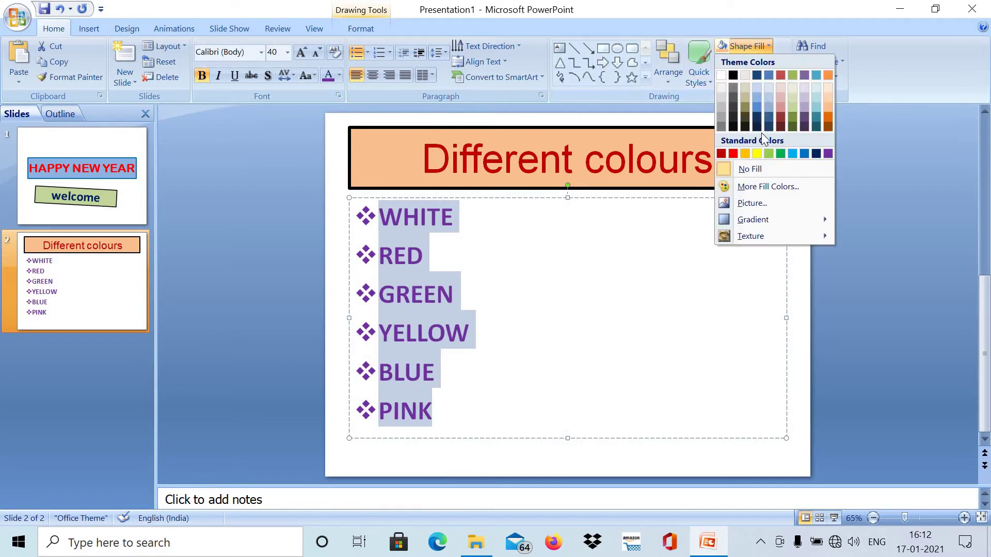
pyautogui.click(759, 187)
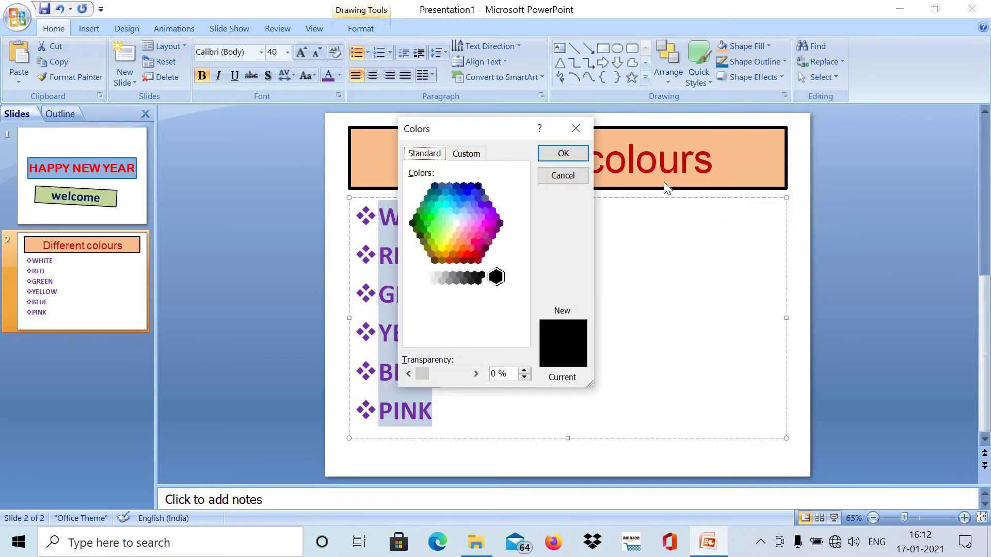
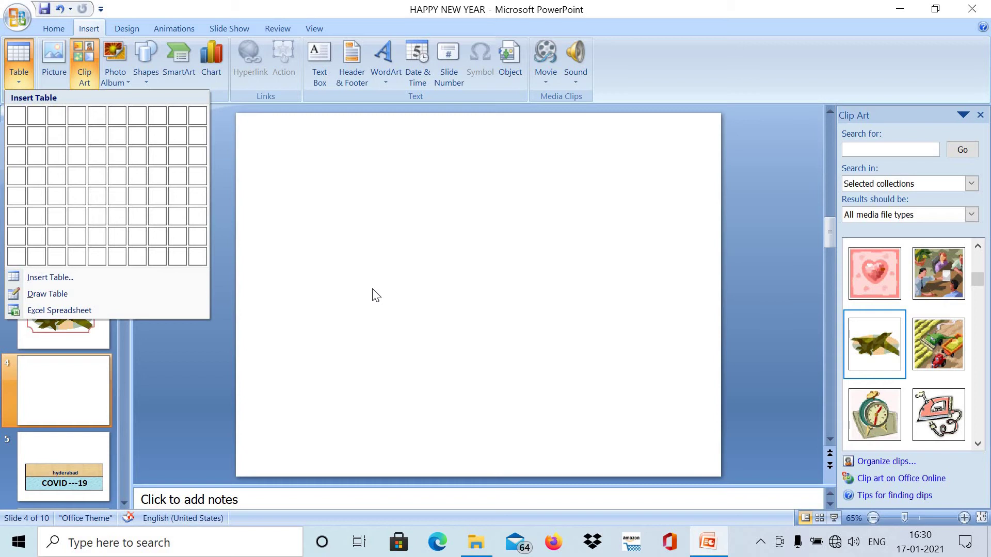
# Step: Insert a table with five columns and five rows on blank slide 4, then delete it
pyautogui.click(96, 203)
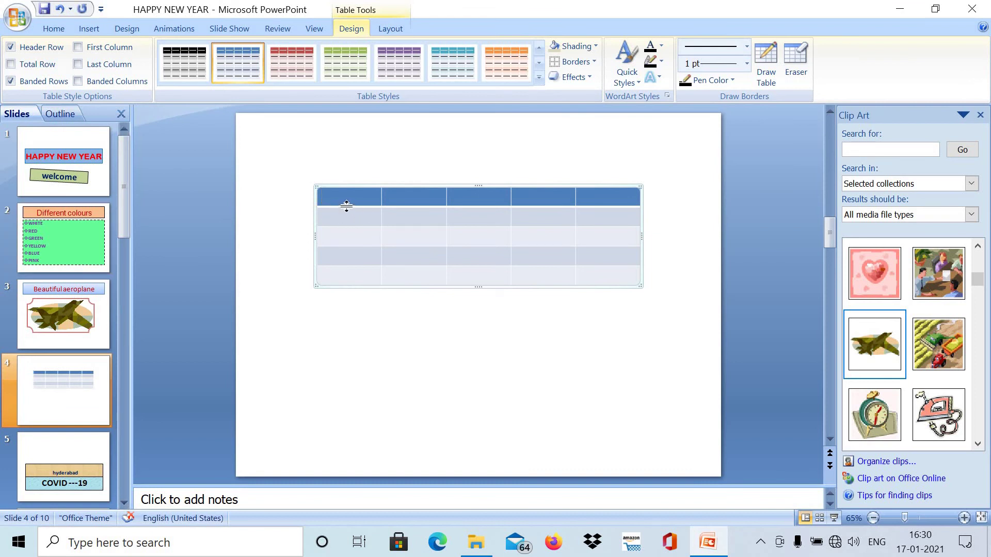
pyautogui.click(364, 201)
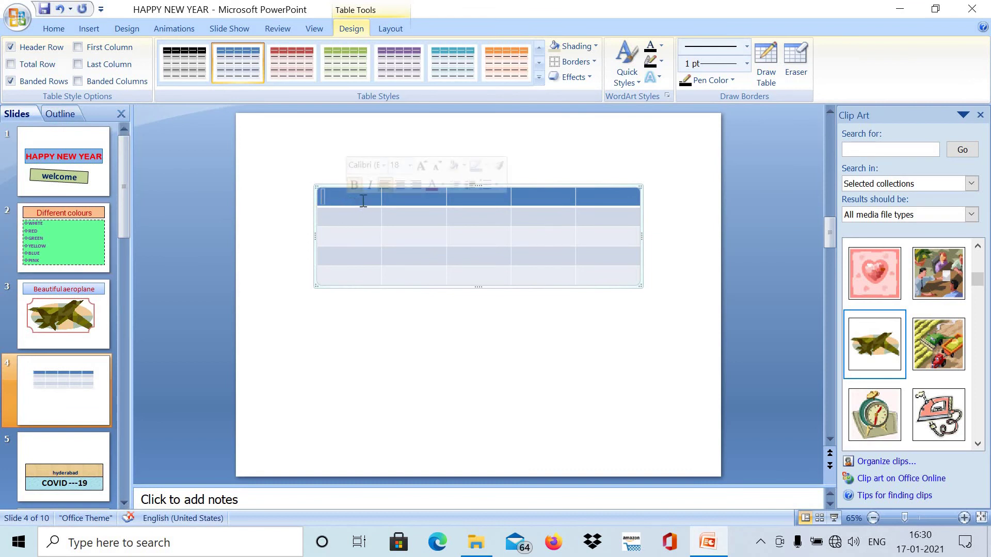
pyautogui.click(327, 188)
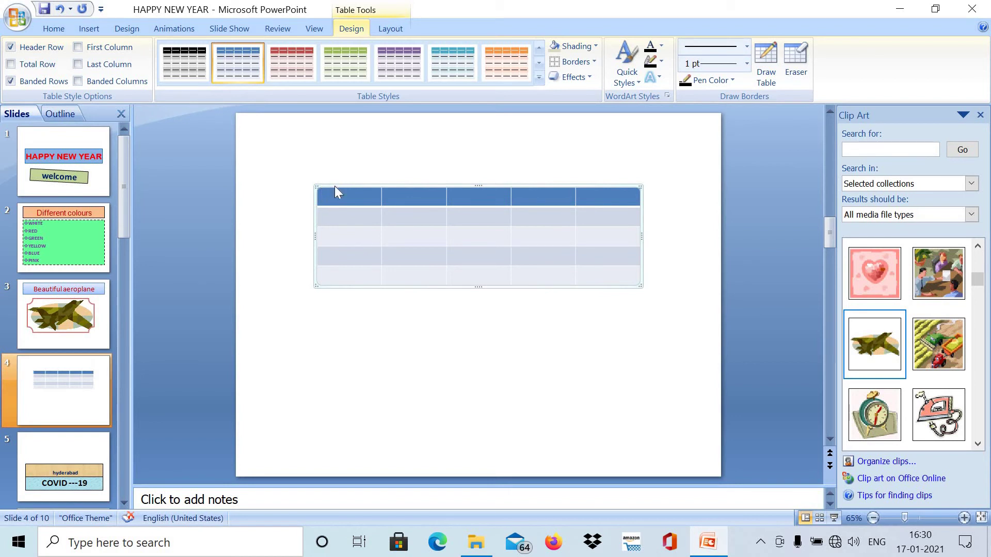
pyautogui.press('Delete')
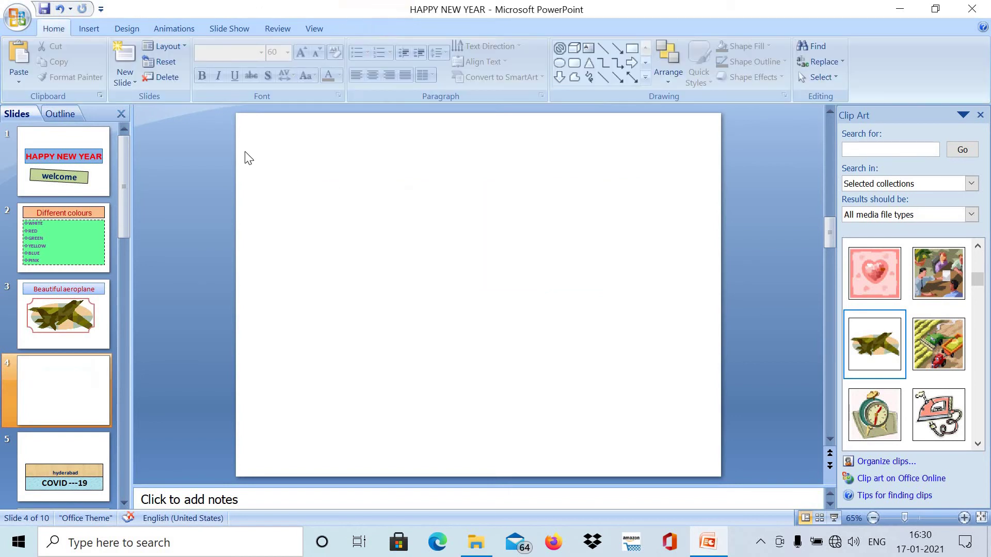
pyautogui.click(95, 27)
pyautogui.click(60, 46)
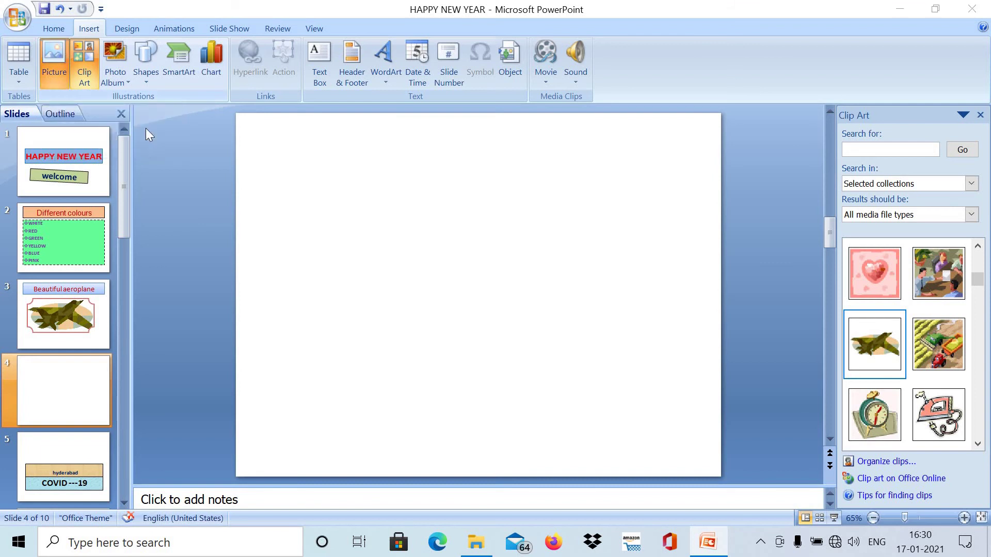
pyautogui.click(333, 124)
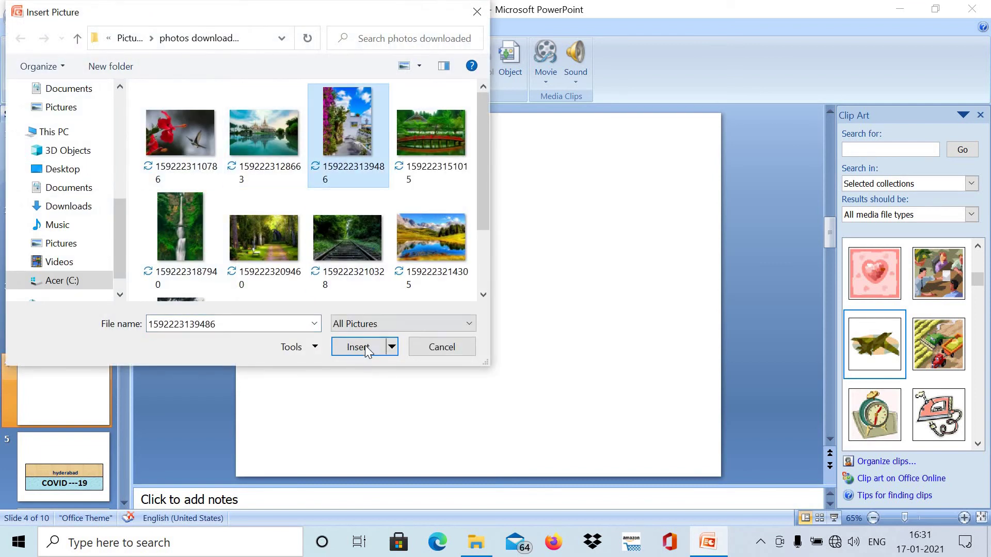
pyautogui.click(361, 347)
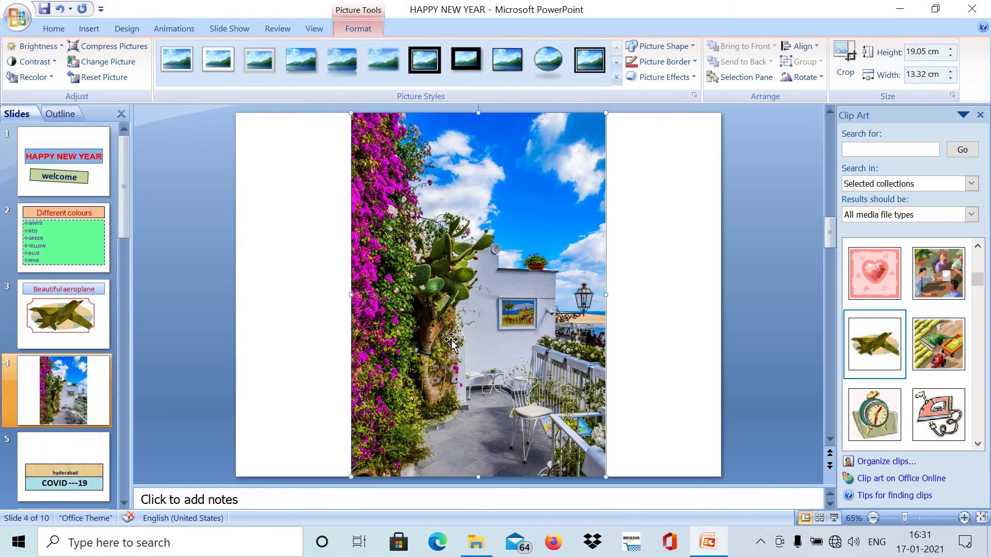
pyautogui.press('Delete')
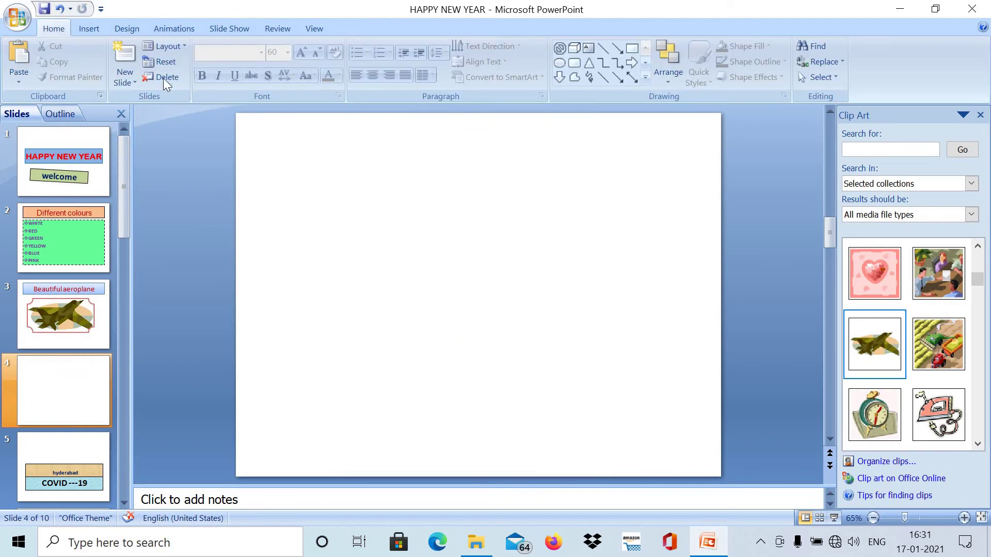
# Step: Add an automatically updating date, the slide number and the footer "hai" to the "HAPPY NEW YEAR" slide only
pyautogui.click(84, 29)
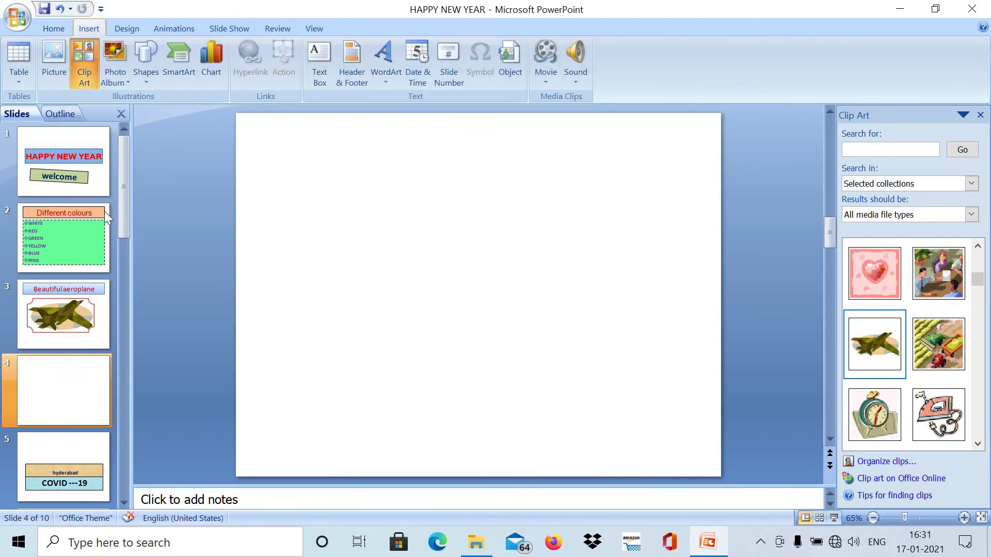
pyautogui.click(85, 184)
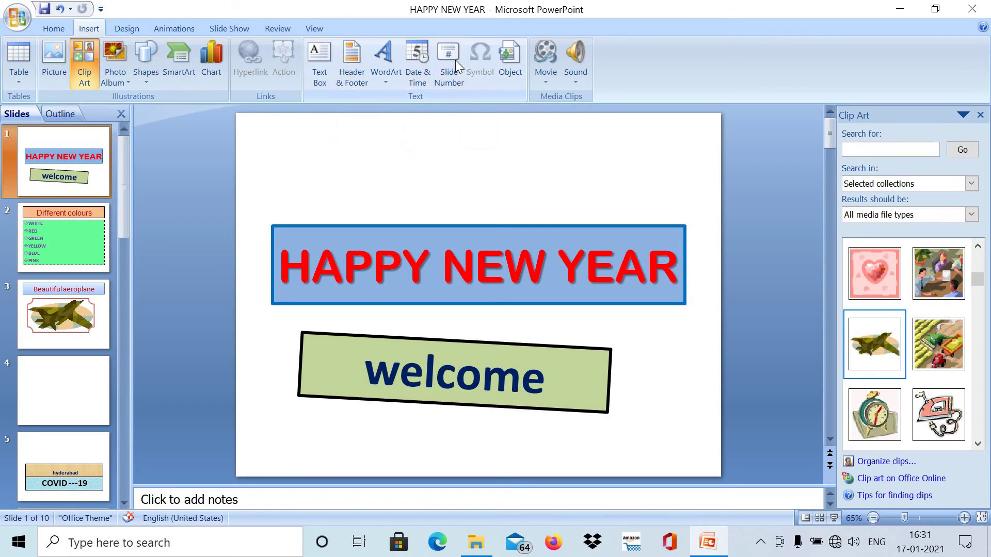
pyautogui.click(351, 54)
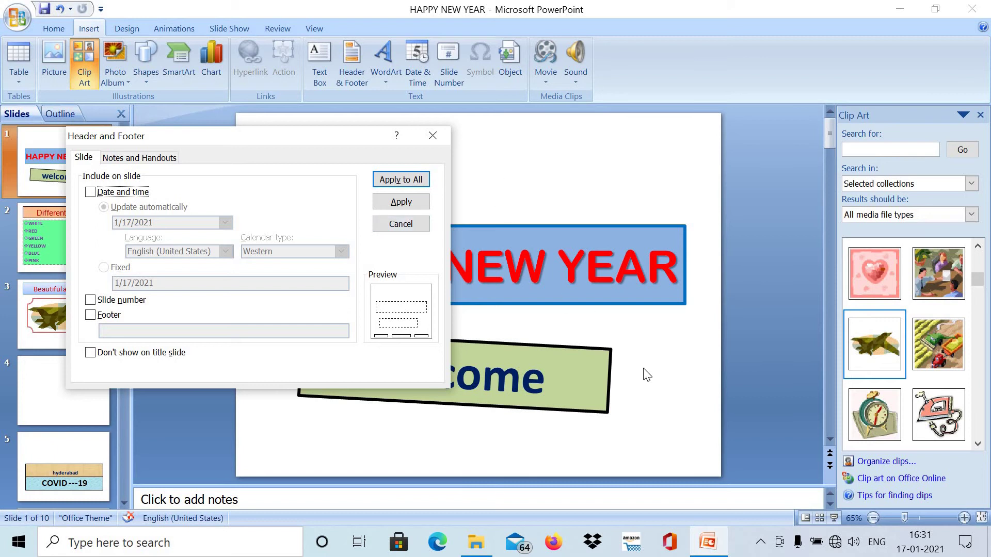
pyautogui.click(91, 192)
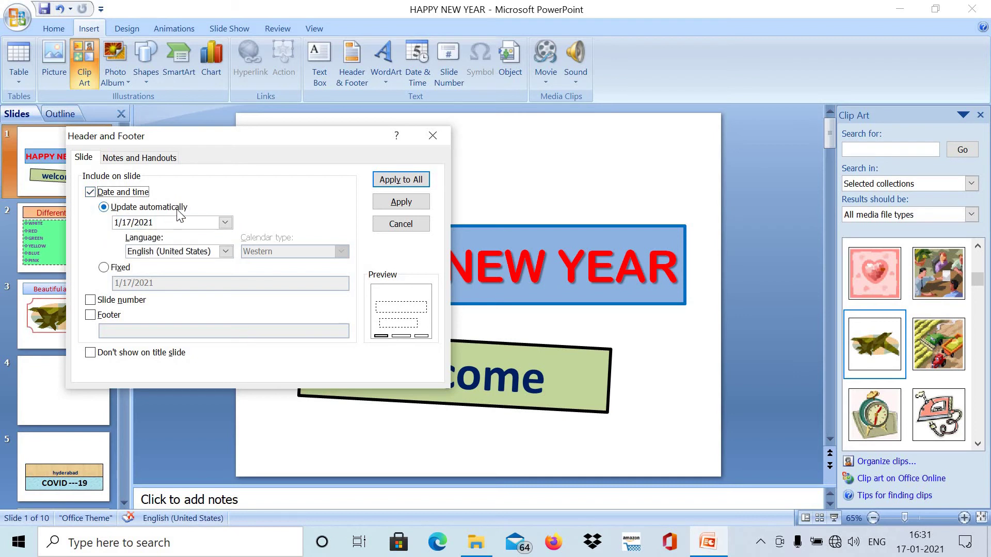
pyautogui.click(91, 301)
pyautogui.hotkey('alt', 'f')
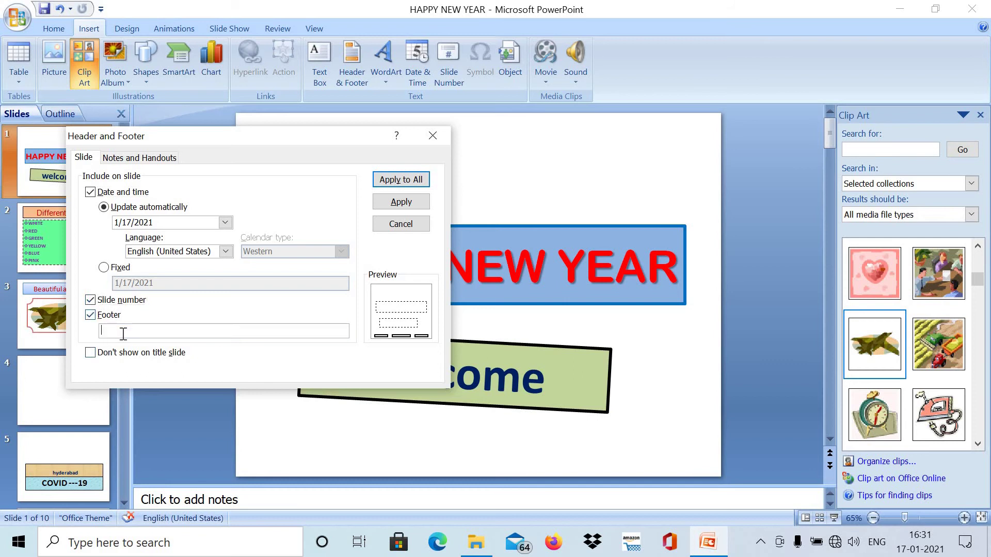
pyautogui.write('hai')
pyautogui.click(390, 203)
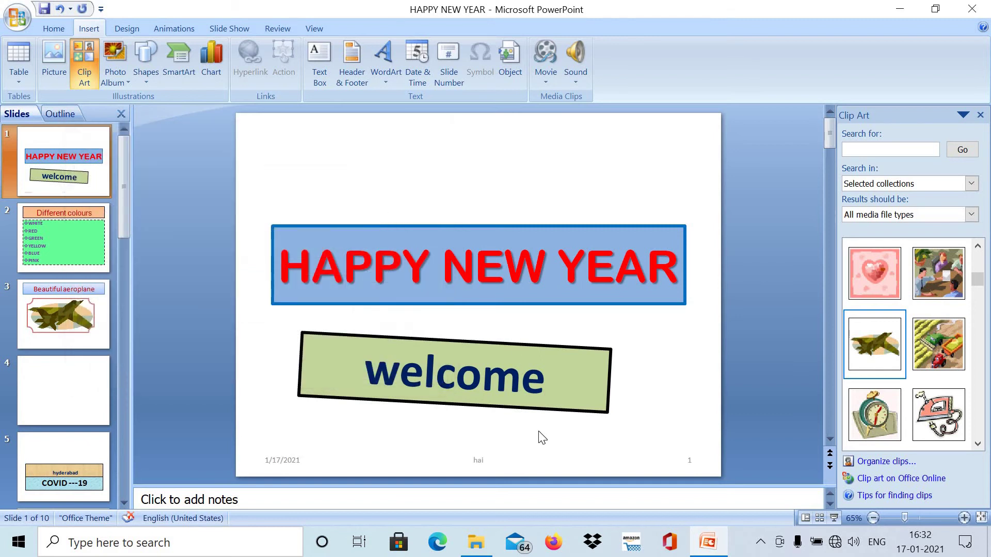
# Step: Add an automatically updating date, the slide number and the footer "hai" to all slides, starting from the "Different colours" slide
pyautogui.click(93, 242)
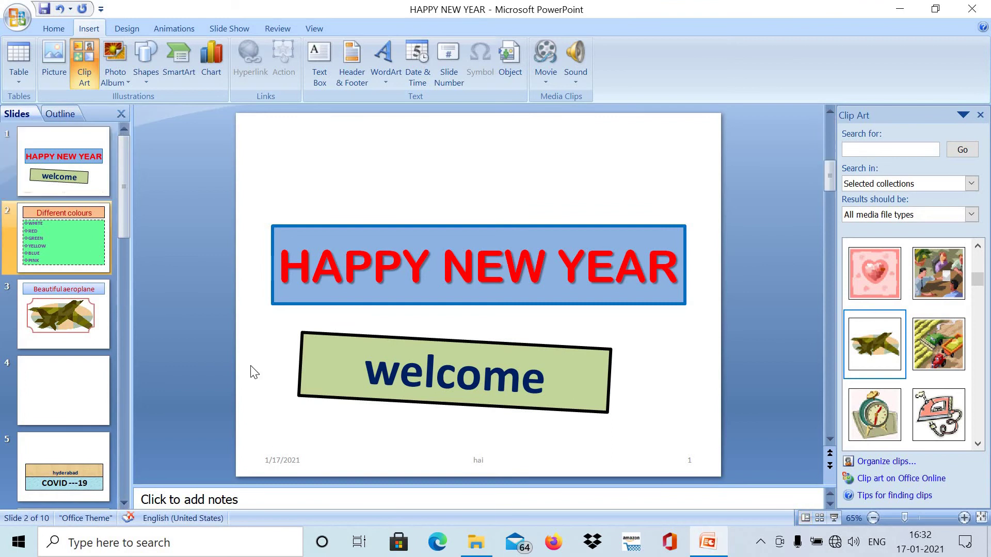
pyautogui.click(63, 316)
pyautogui.click(51, 234)
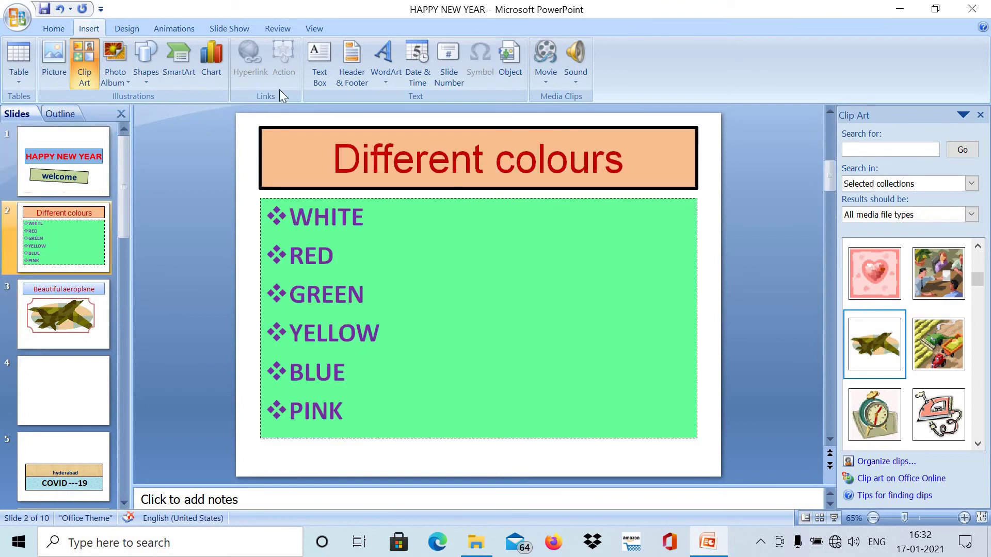
pyautogui.click(351, 60)
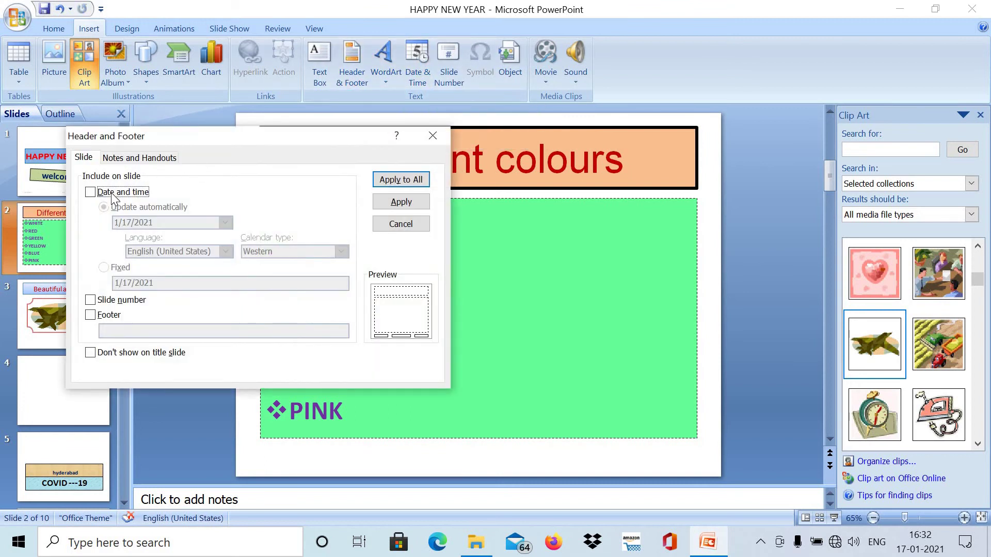
pyautogui.click(110, 194)
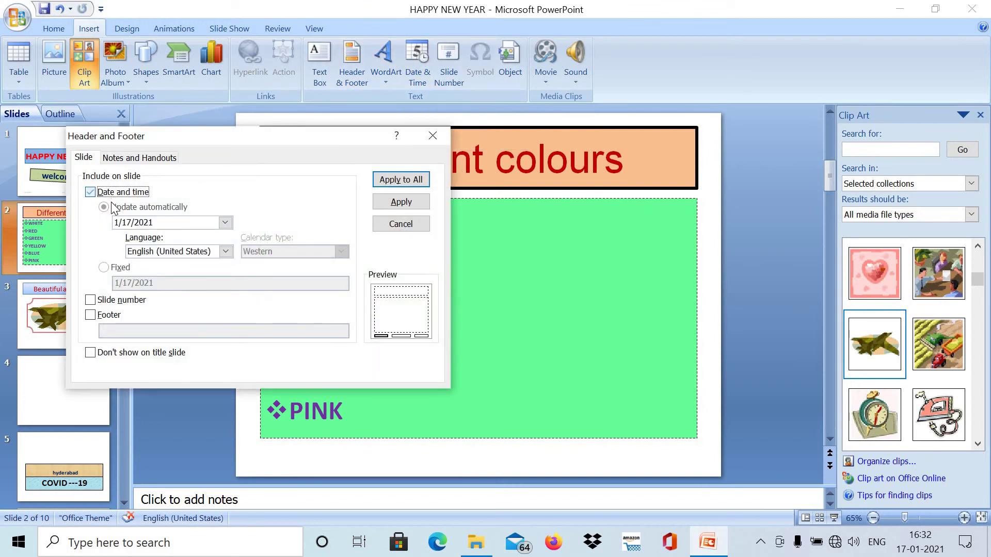
pyautogui.click(101, 302)
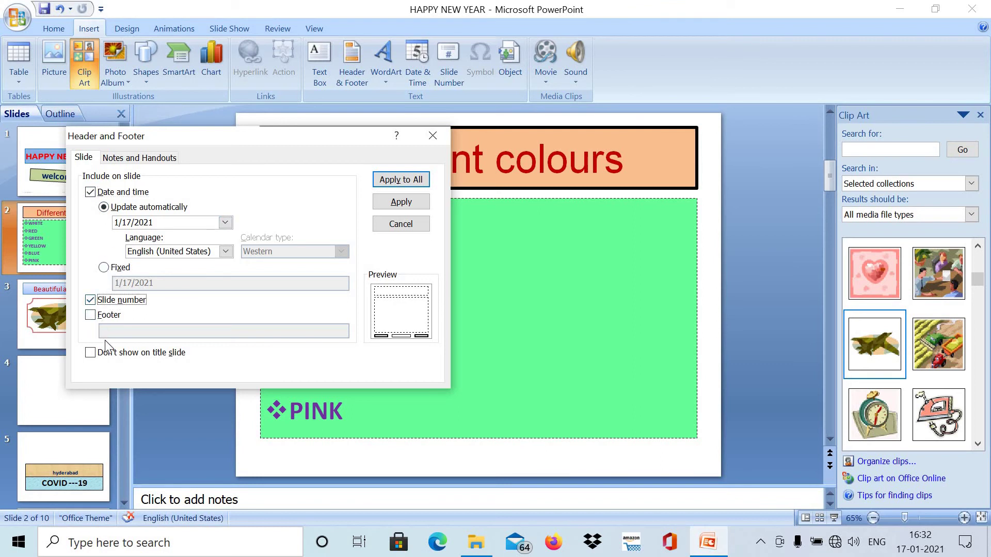
pyautogui.hotkey('alt', 'f')
pyautogui.press('Tab')
pyautogui.write('h')
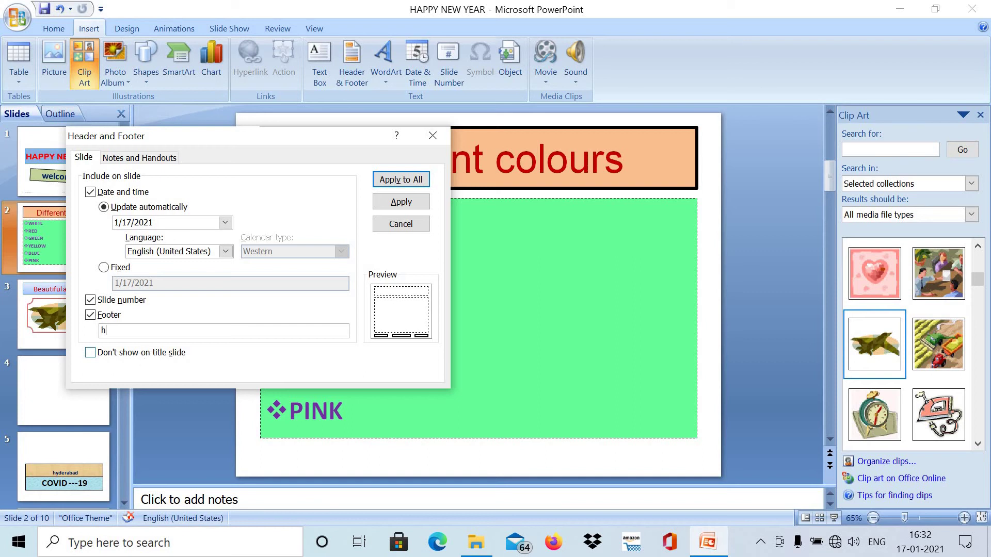
pyautogui.write('ai')
pyautogui.click(406, 181)
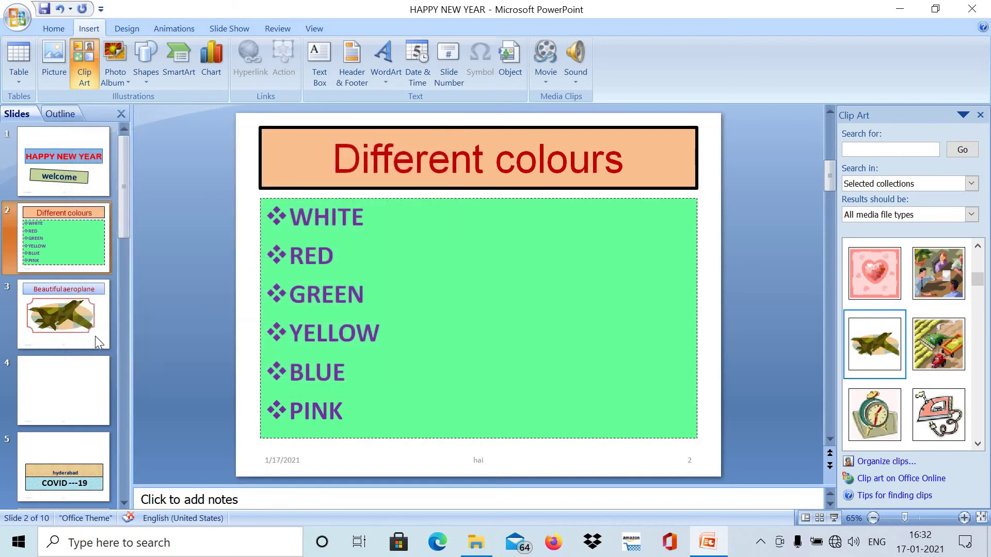
# Step: Look through slides 1 to 5 to check the date, footer and slide number on each
pyautogui.click(95, 336)
pyautogui.click(77, 405)
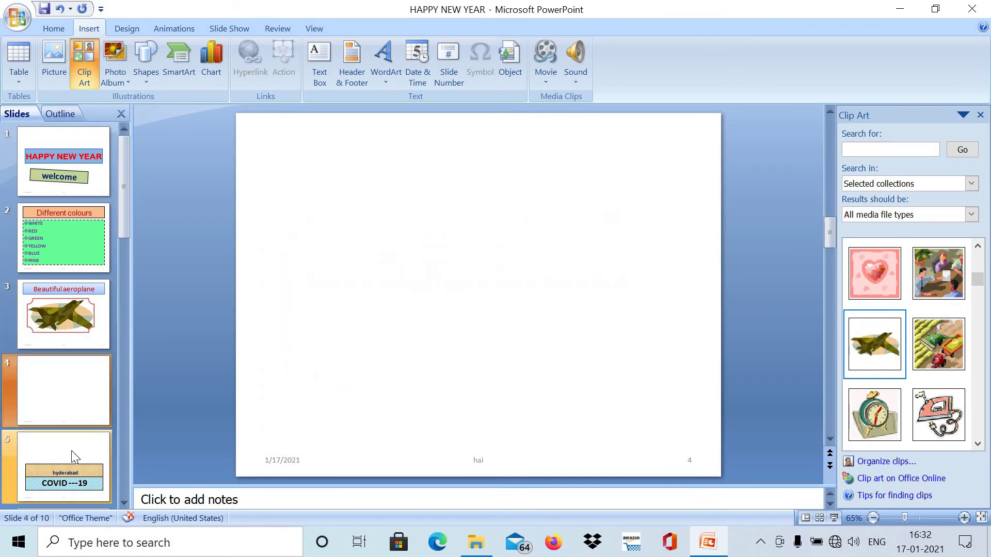
pyautogui.click(71, 450)
pyautogui.click(74, 397)
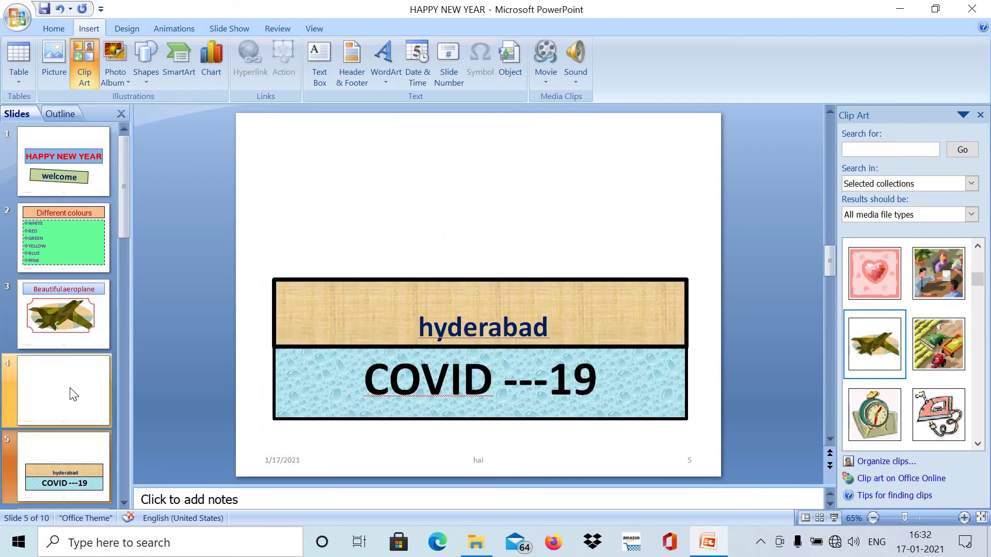
pyautogui.click(73, 315)
pyautogui.click(74, 255)
pyautogui.click(79, 177)
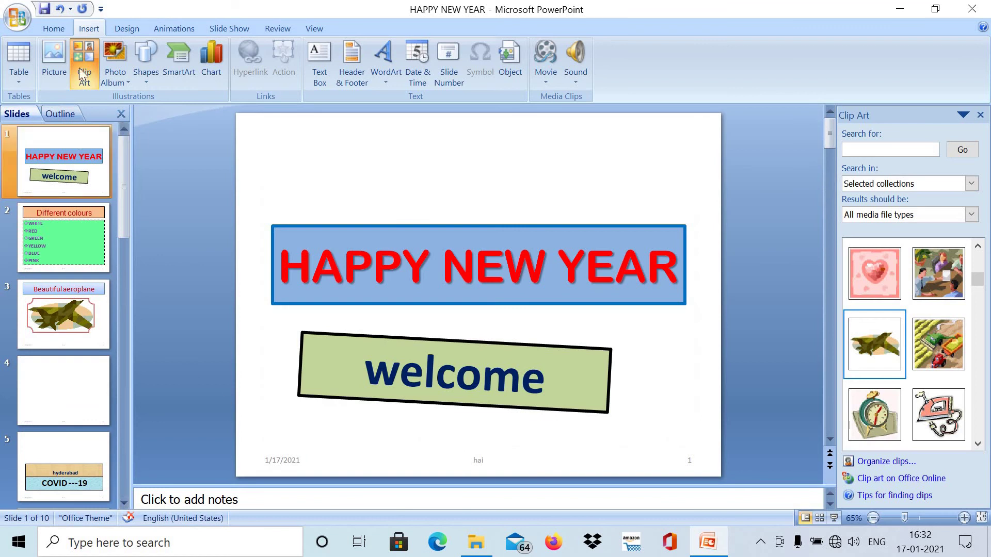
# Step: Change the date on all slides to the fixed date 11-5-2020
pyautogui.click(349, 58)
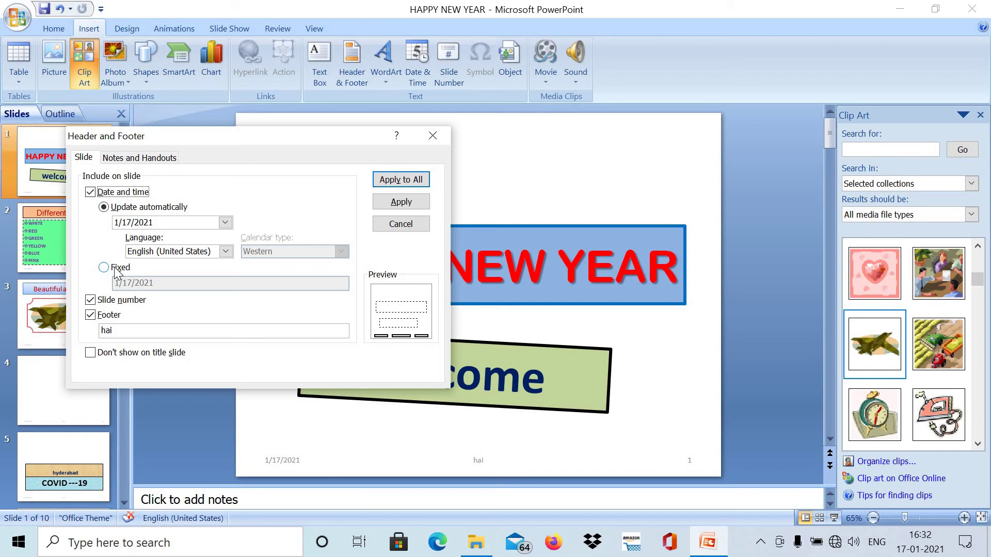
pyautogui.click(104, 268)
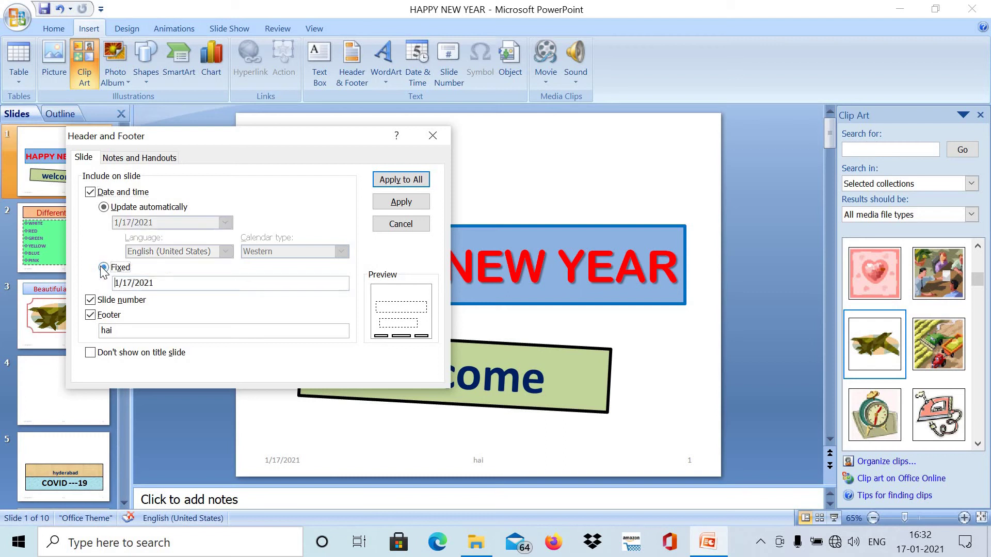
pyautogui.moveTo(155, 283); pyautogui.dragTo(88, 285)
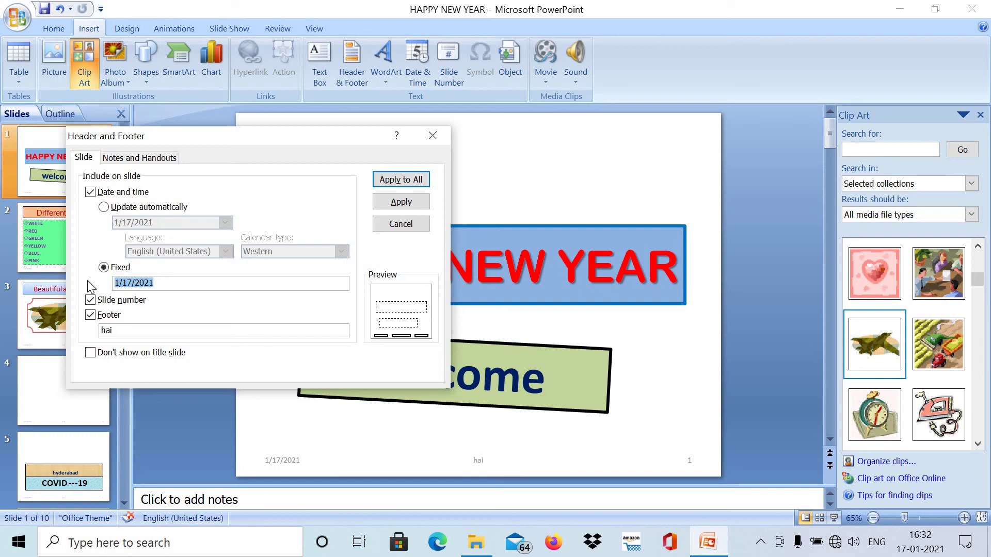
pyautogui.write('1')
pyautogui.click(421, 180)
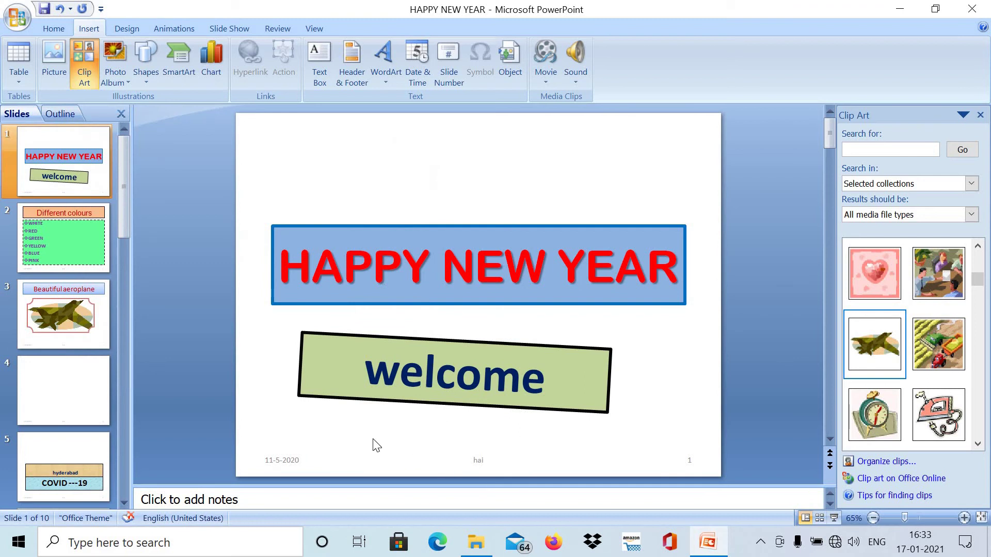
# Step: Check the date on slides 4 back to 1 and view the settings opened by the Date & Time and Slide Number commands
pyautogui.click(80, 411)
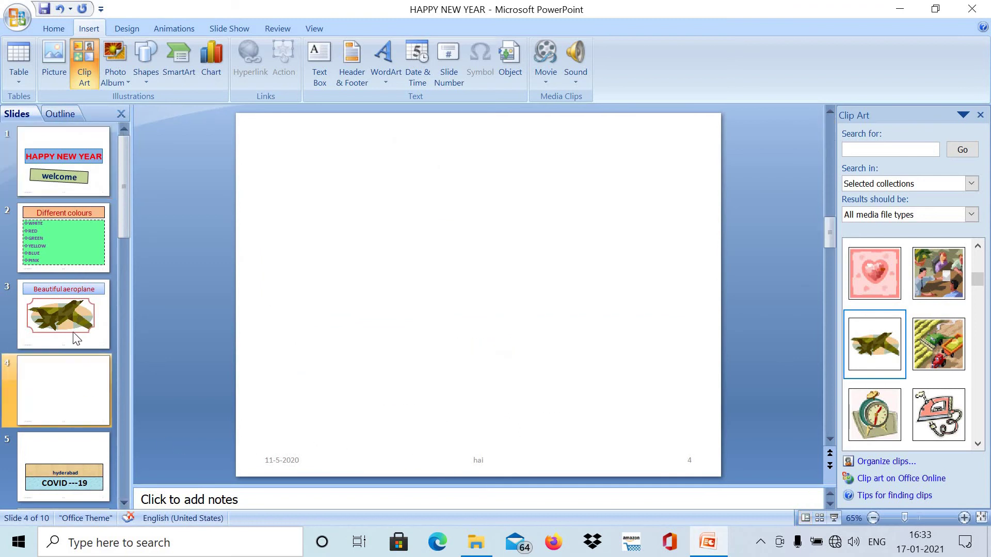
pyautogui.click(75, 310)
pyautogui.click(68, 252)
pyautogui.click(74, 162)
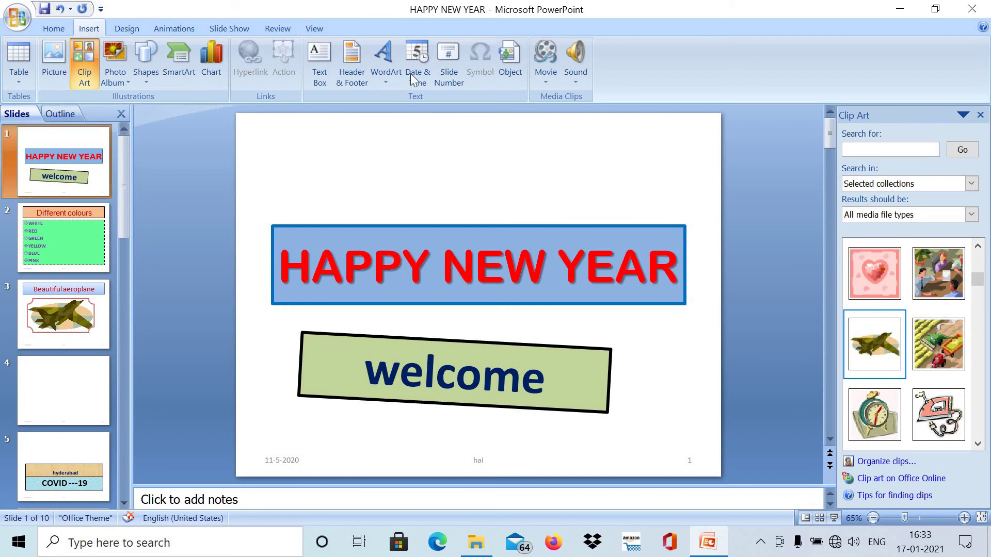
pyautogui.click(426, 54)
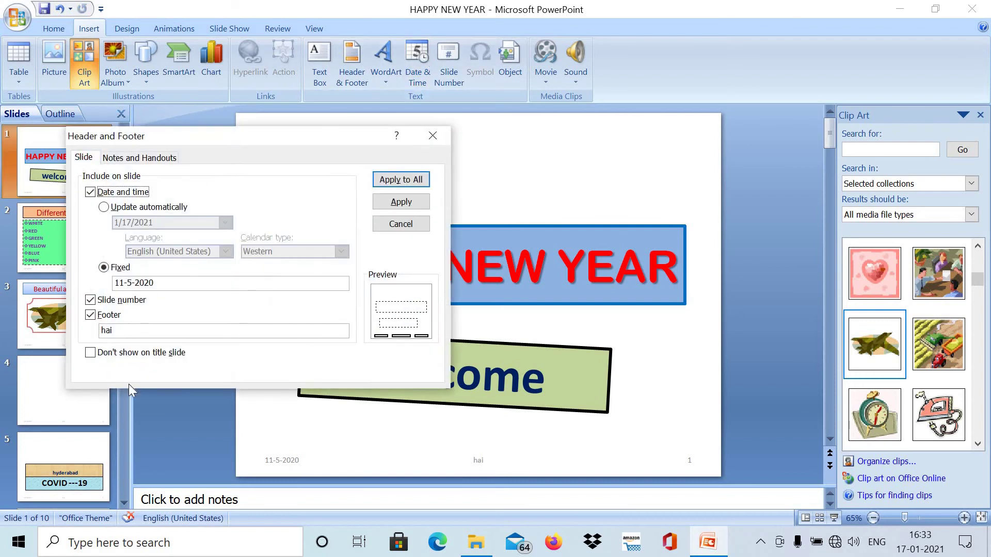
pyautogui.click(432, 135)
pyautogui.click(449, 57)
pyautogui.click(433, 136)
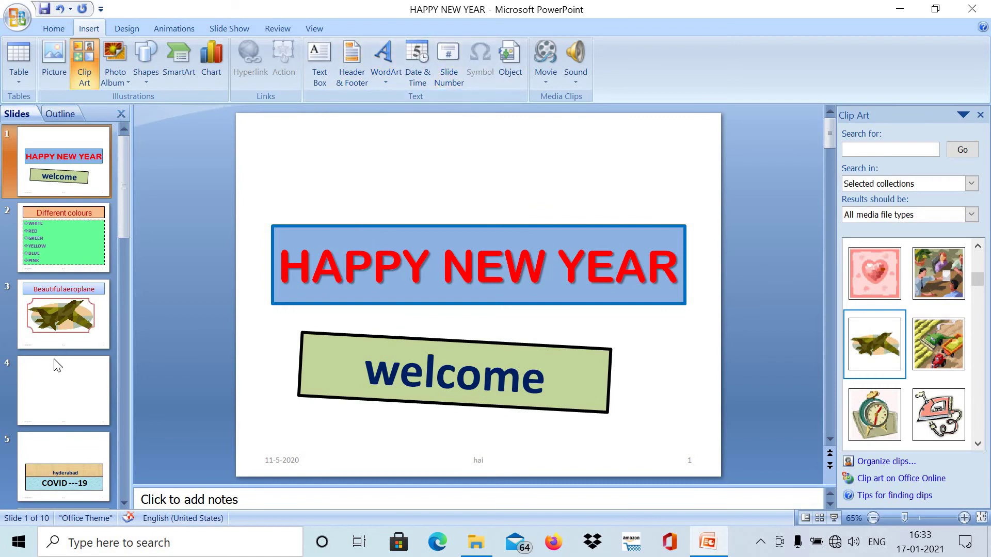
# Step: Start inserting a symbol before "hyderabad" on slide 5 and choose the Webdings symbol font
pyautogui.click(82, 483)
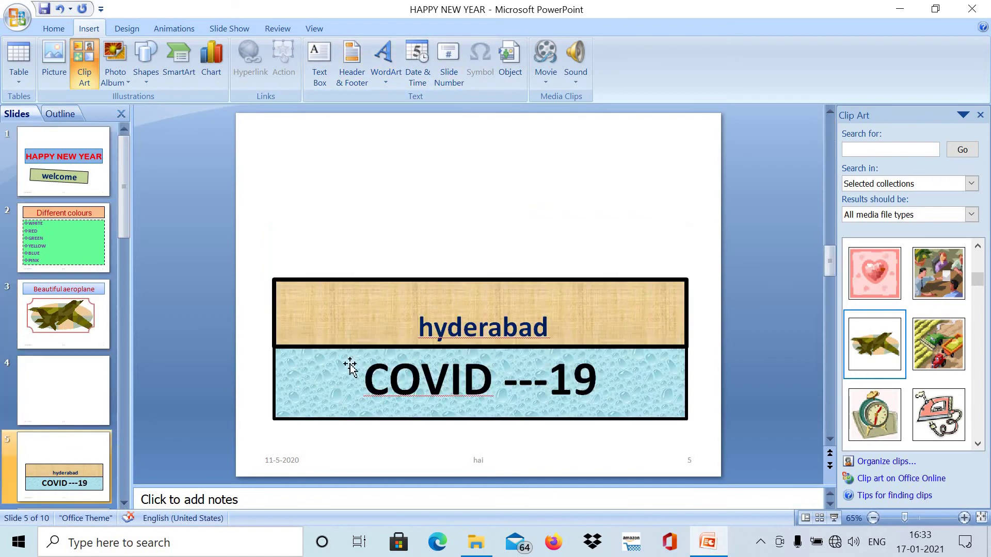
pyautogui.click(407, 326)
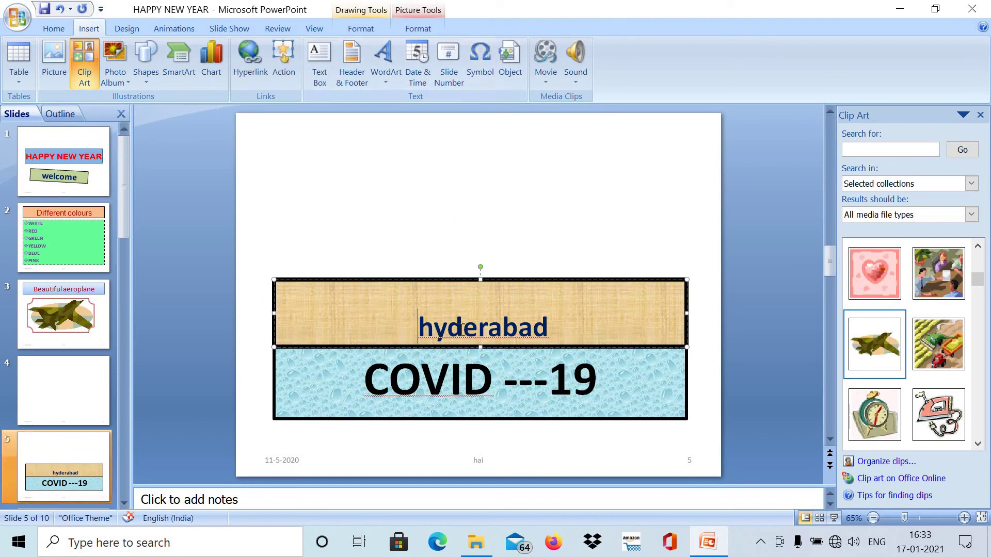
pyautogui.click(481, 70)
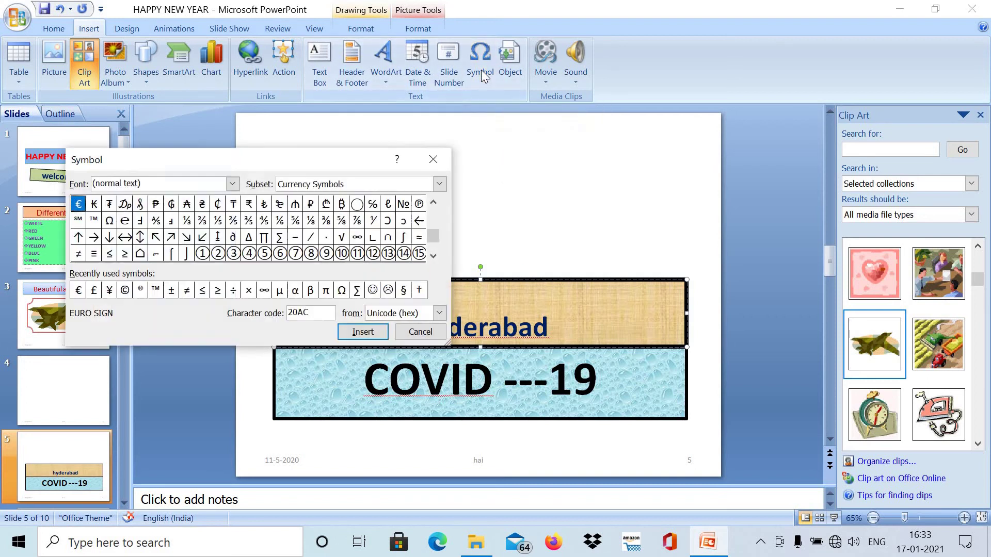
pyautogui.click(232, 184)
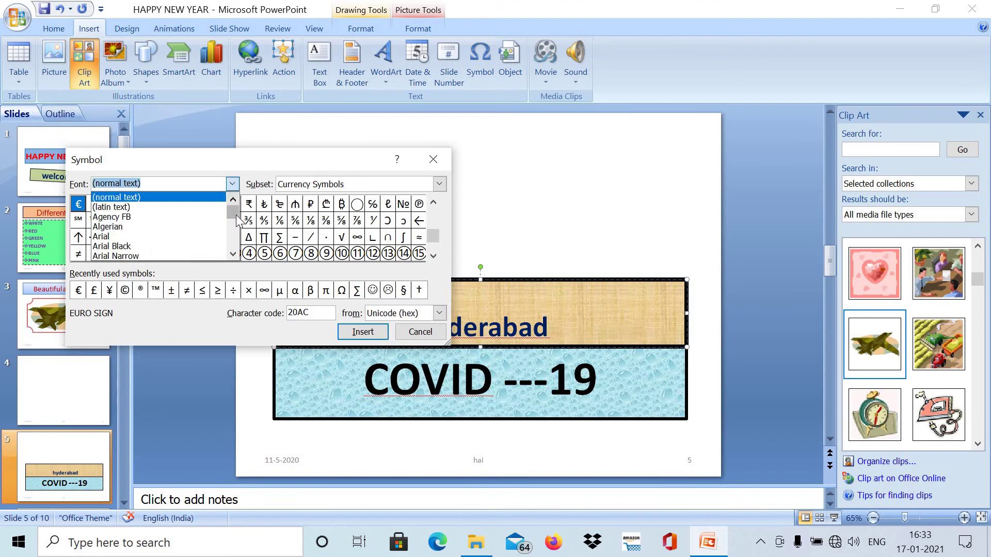
pyautogui.moveTo(237, 221); pyautogui.dragTo(236, 253)
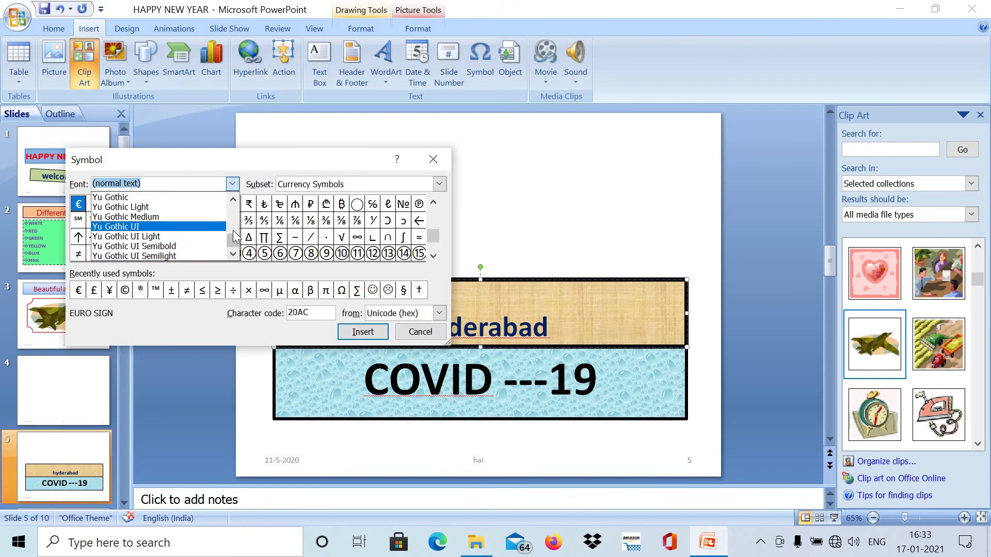
pyautogui.moveTo(235, 237)
pyautogui.mouseDown()
pyautogui.moveTo(232, 201)
pyautogui.moveTo(233, 238)
pyautogui.mouseUp()
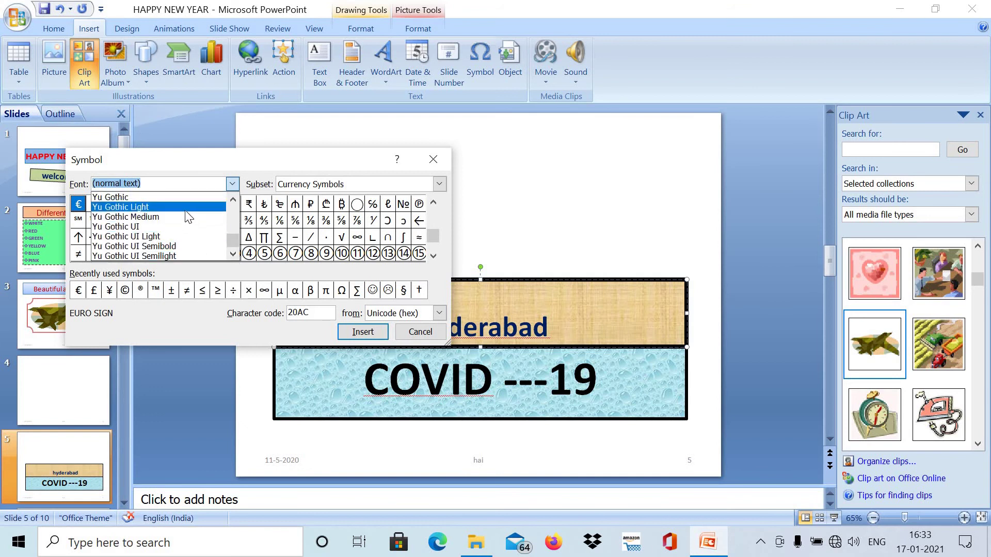
pyautogui.write('w')
pyautogui.click(153, 202)
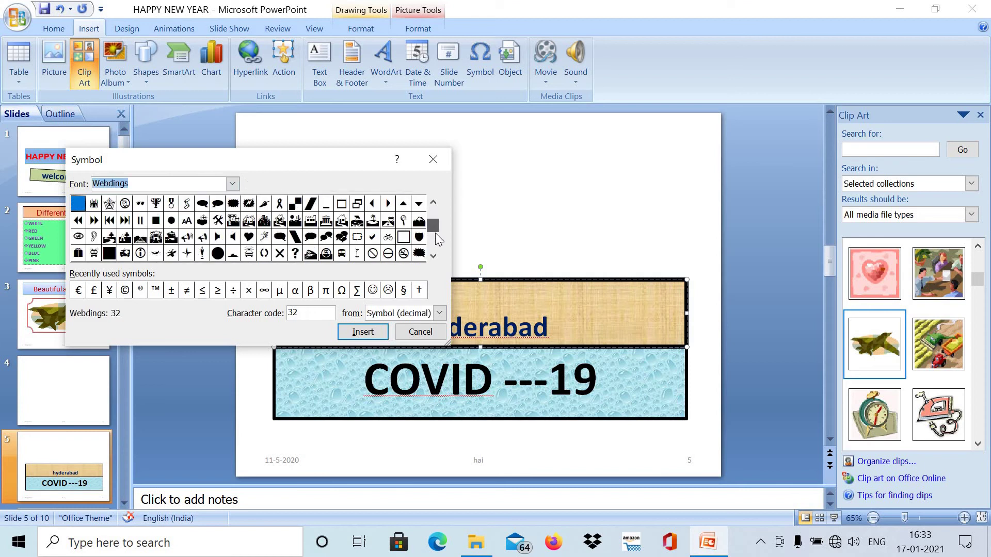
# Step: Insert the Webdings musical notes symbol, character code 175, before "hyderabad"
pyautogui.click(435, 234)
pyautogui.scroll(-1, 410, 267)
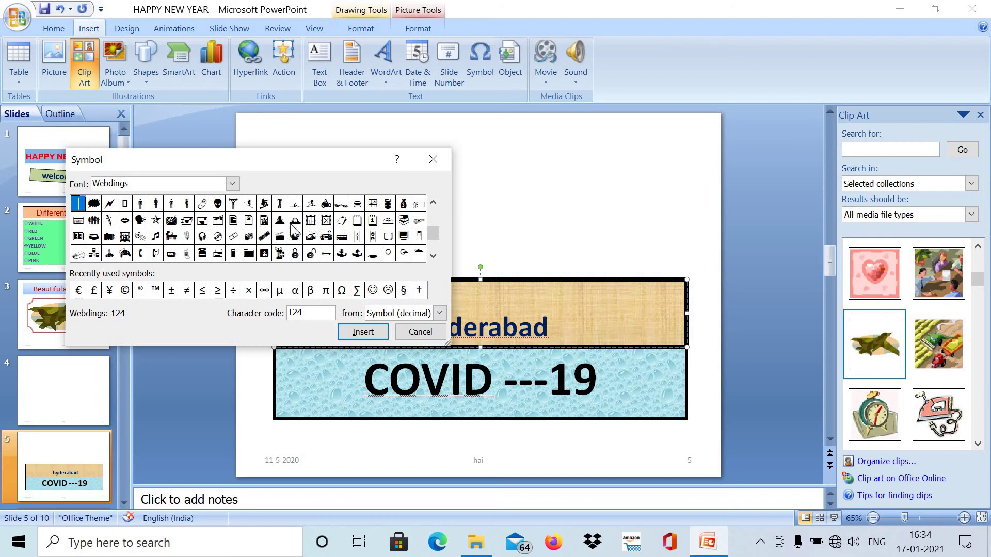
pyautogui.click(274, 227)
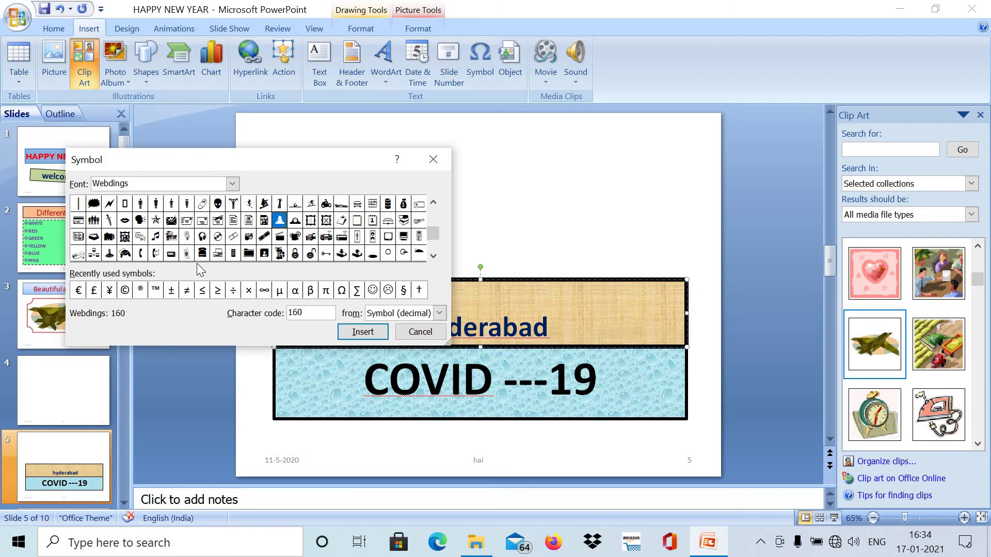
pyautogui.click(156, 237)
pyautogui.click(344, 334)
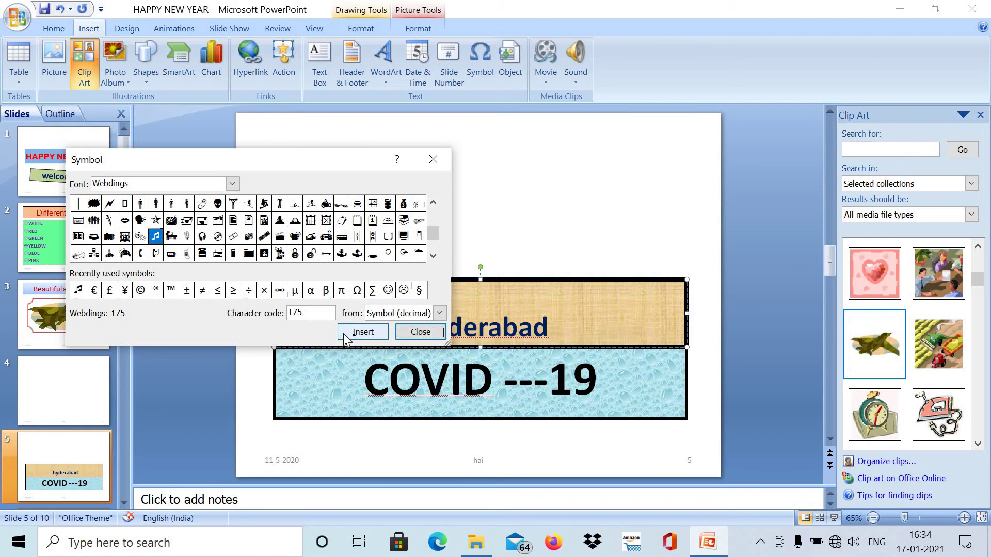
pyautogui.click(420, 332)
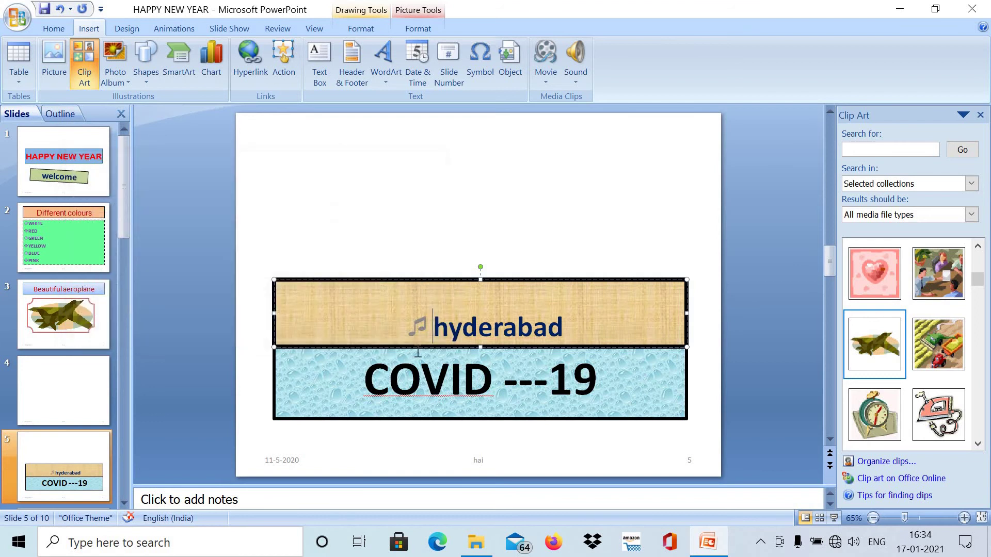
# Step: Insert the Webdings information symbol, character code 105, before "COVID ---19" and go to blank slide 4
pyautogui.click(364, 387)
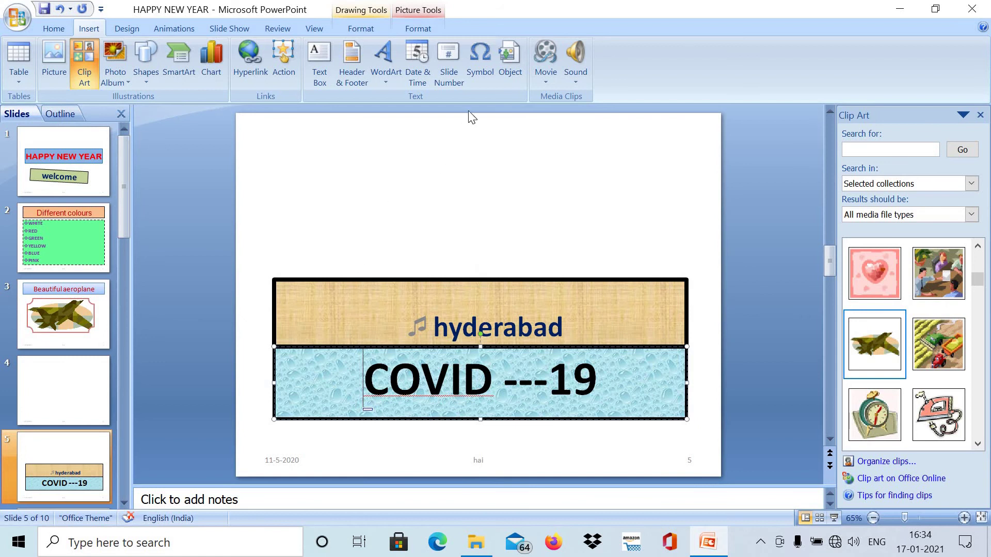
pyautogui.click(481, 64)
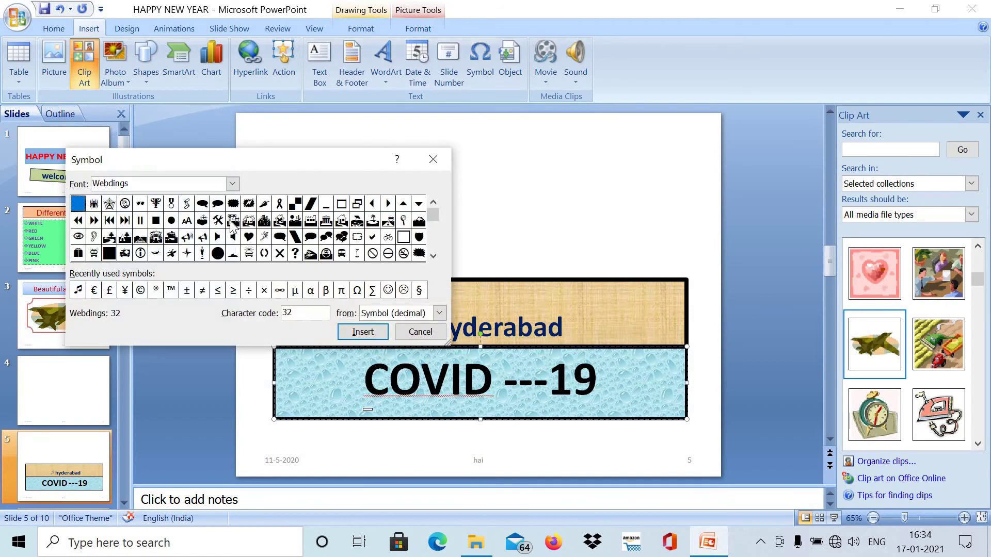
pyautogui.click(140, 253)
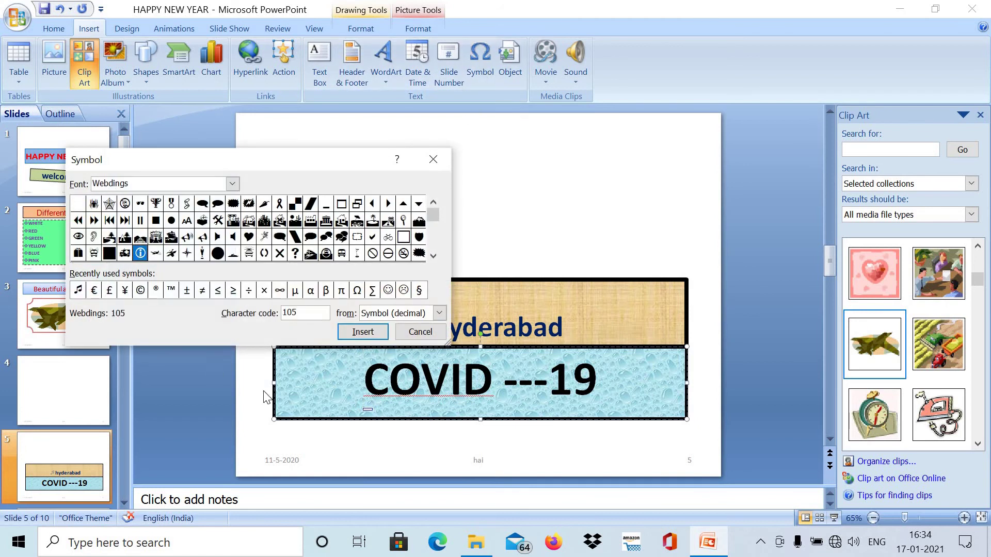
pyautogui.click(363, 332)
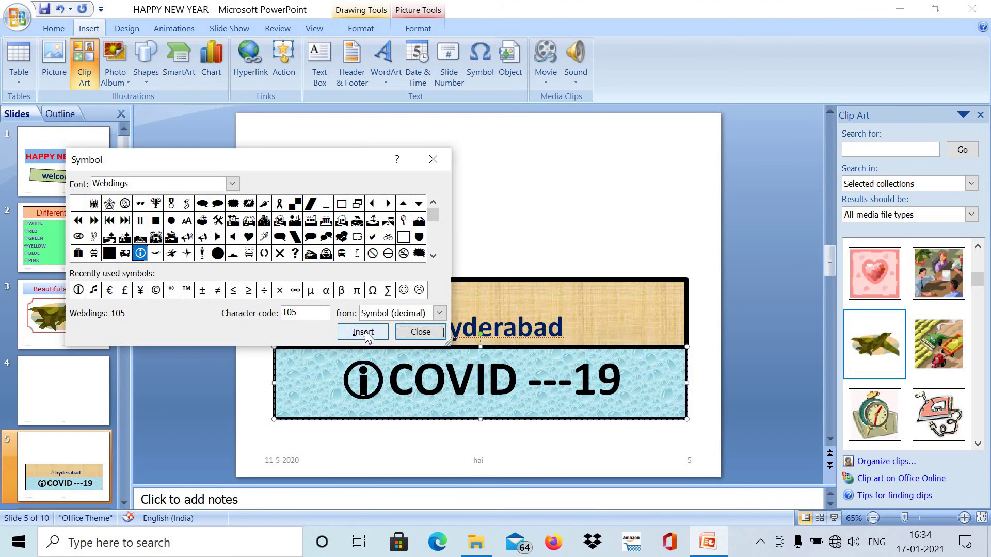
pyautogui.click(436, 163)
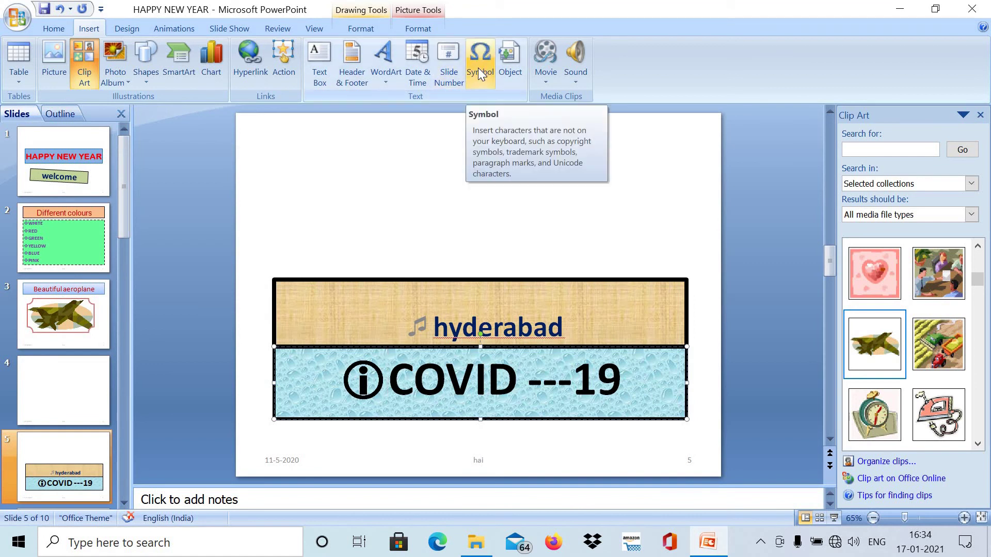
pyautogui.click(78, 388)
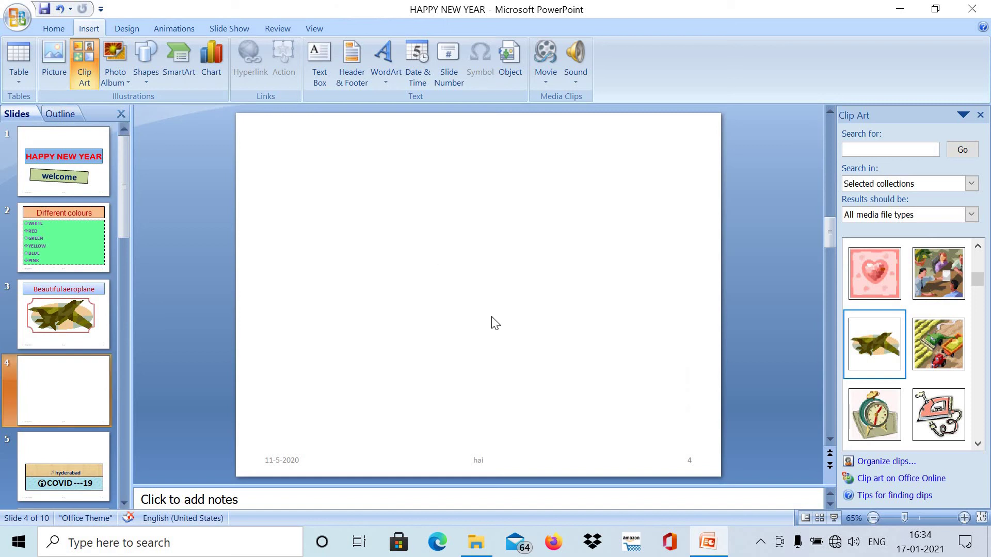
# Step: Insert a new Bitmap Image object on slide 4 and enlarge its Paint canvas to about 696 × 404 px
pyautogui.click(506, 61)
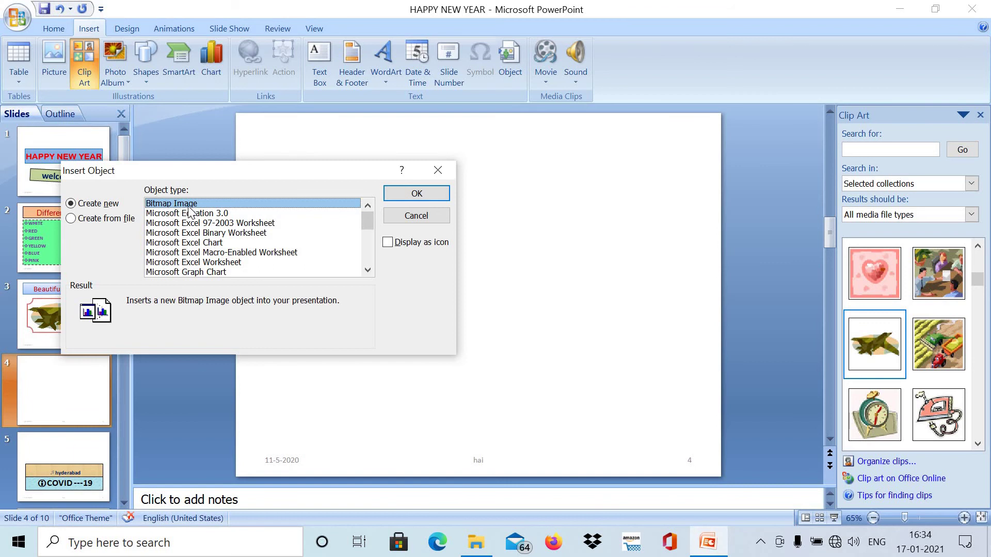
pyautogui.click(410, 194)
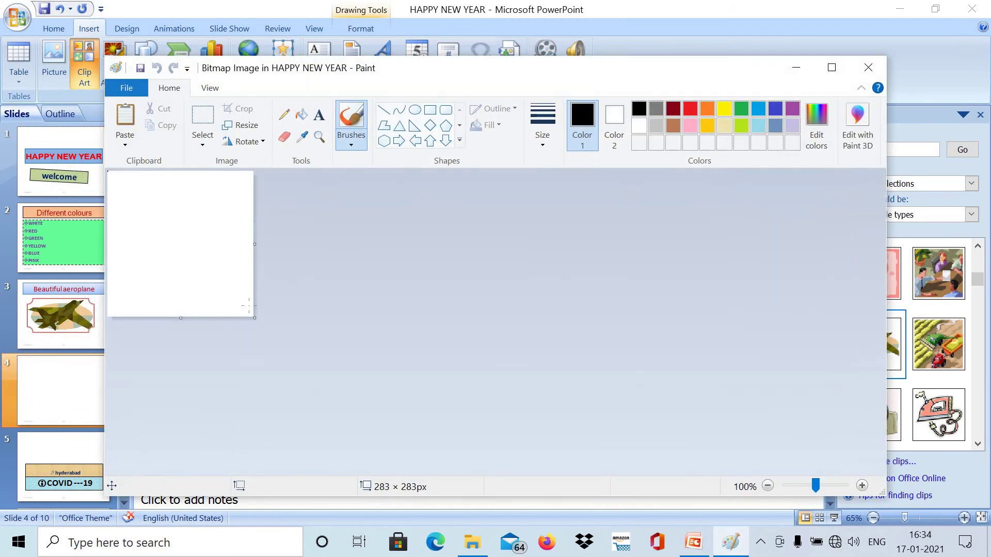
pyautogui.moveTo(255, 318); pyautogui.dragTo(467, 380)
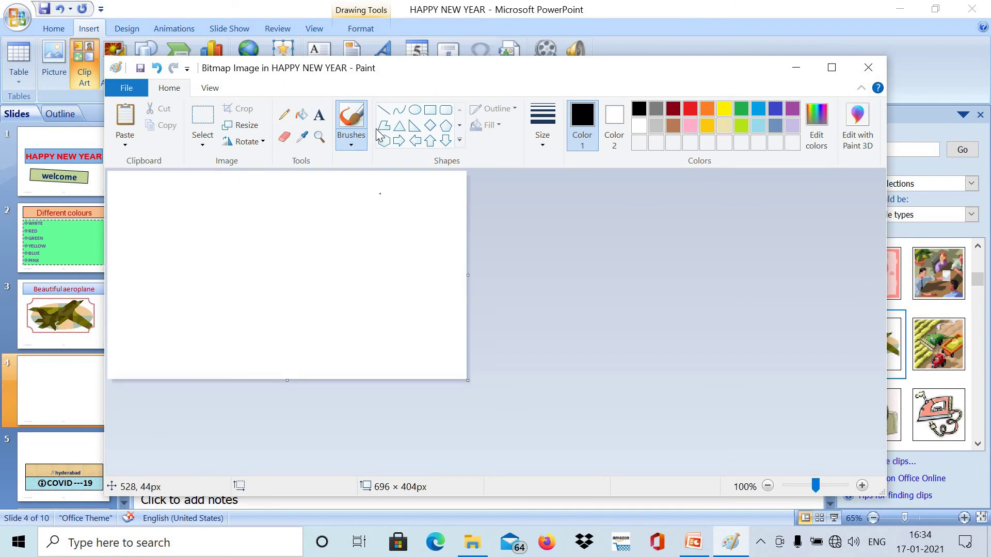
# Step: Draw a lotus with five upper petals, two lower leaves and a flared stem using the Pencil, thickest line and red colour
pyautogui.click(290, 115)
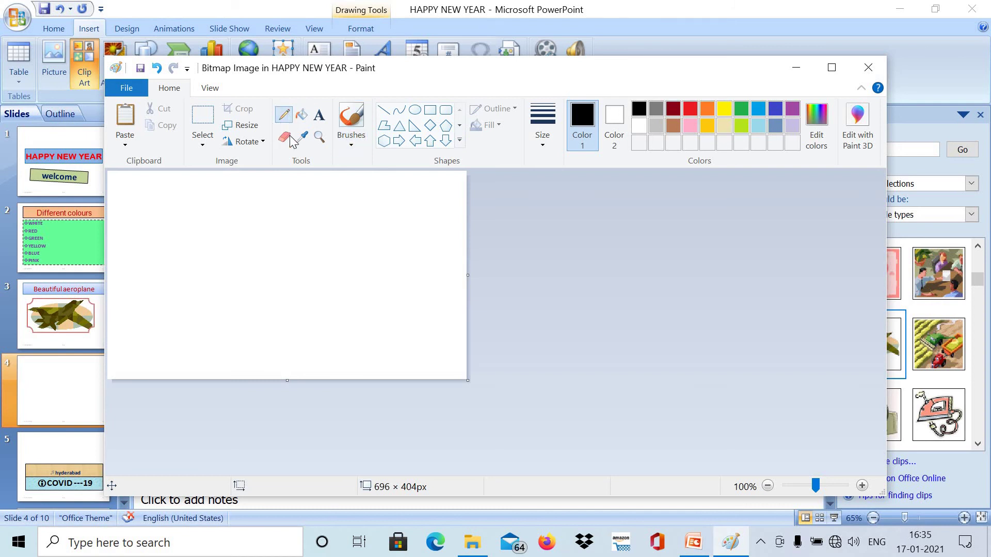
pyautogui.click(546, 145)
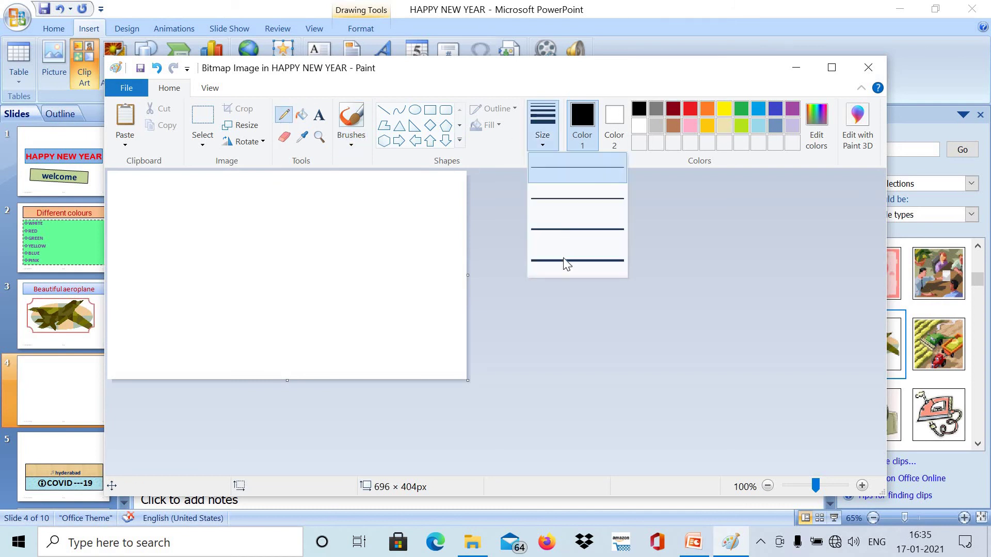
pyautogui.click(563, 260)
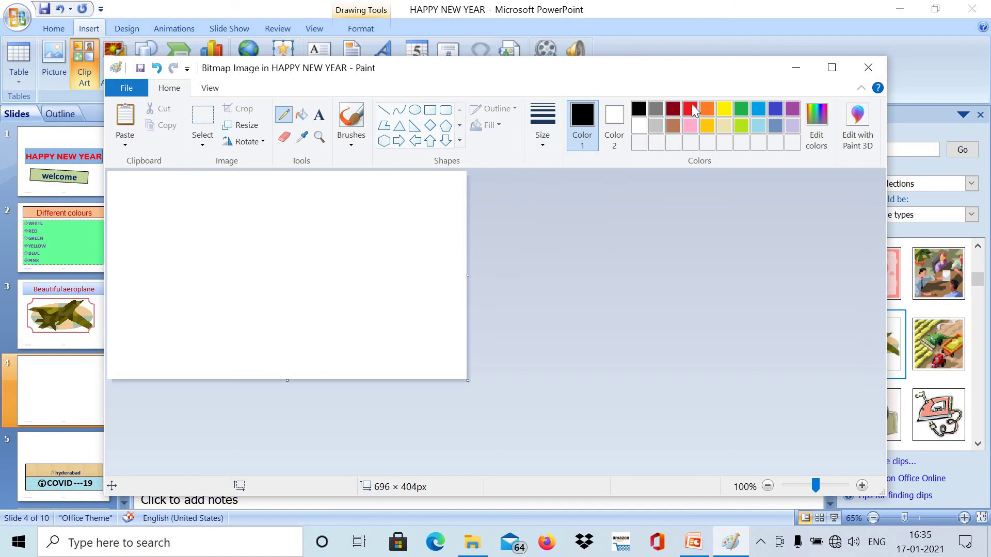
pyautogui.click(692, 110)
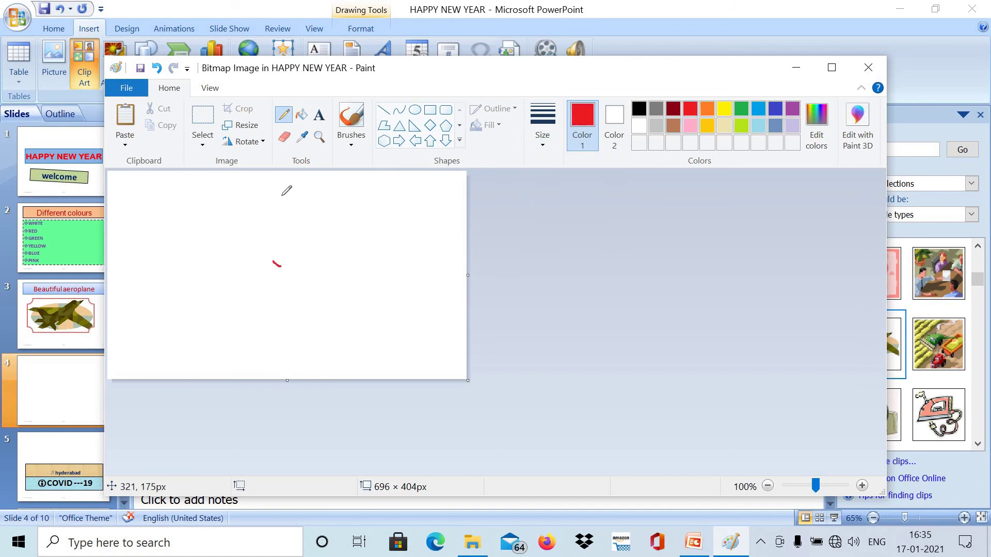
pyautogui.moveTo(273, 262); pyautogui.dragTo(281, 196)
pyautogui.moveTo(289, 266)
pyautogui.mouseDown()
pyautogui.moveTo(313, 209)
pyautogui.moveTo(283, 190)
pyautogui.mouseUp()
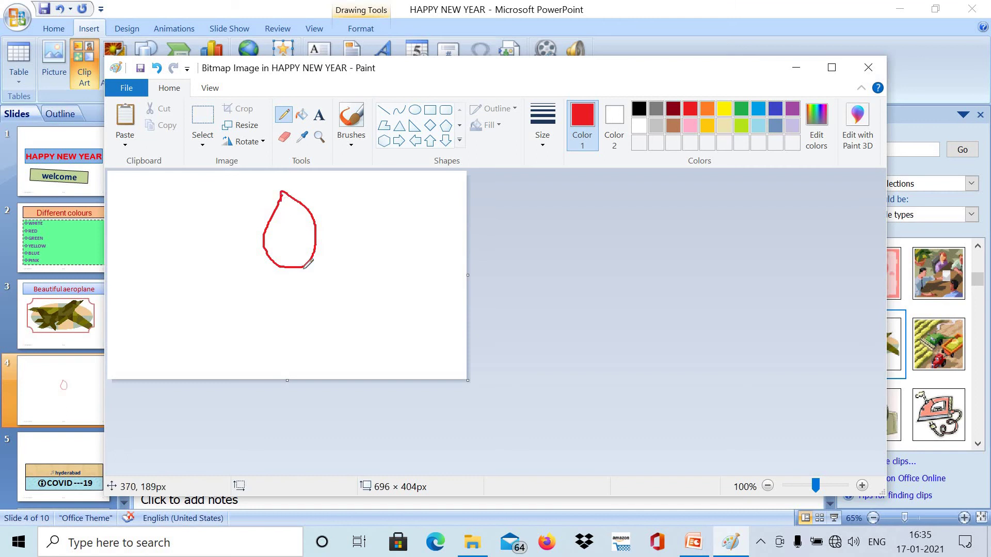
pyautogui.moveTo(310, 270)
pyautogui.mouseDown()
pyautogui.moveTo(336, 237)
pyautogui.moveTo(316, 200)
pyautogui.moveTo(311, 219)
pyautogui.mouseUp()
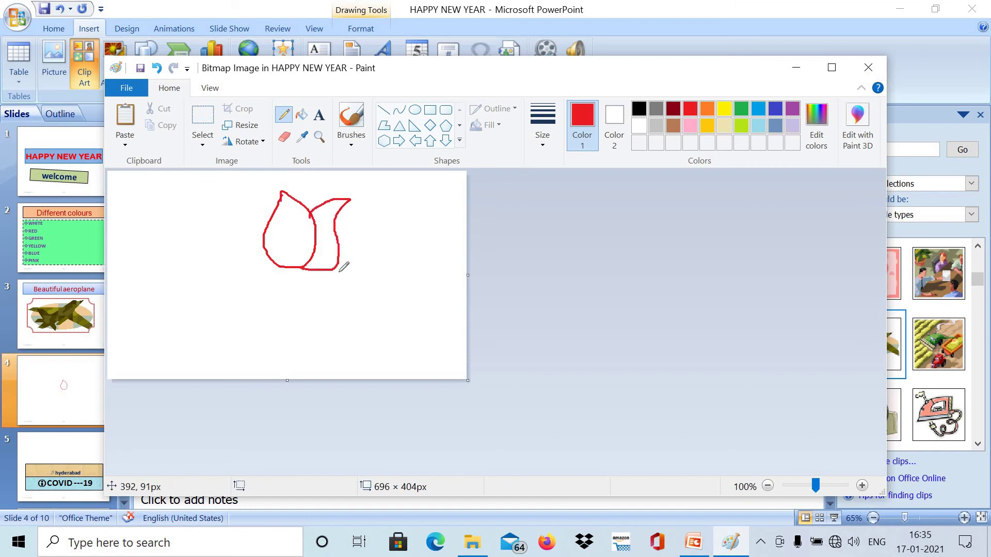
pyautogui.moveTo(332, 271)
pyautogui.mouseDown()
pyautogui.moveTo(392, 203)
pyautogui.moveTo(341, 207)
pyautogui.moveTo(341, 224)
pyautogui.mouseUp()
pyautogui.moveTo(261, 273)
pyautogui.mouseDown()
pyautogui.moveTo(228, 226)
pyautogui.moveTo(209, 217)
pyautogui.moveTo(265, 229)
pyautogui.moveTo(264, 237)
pyautogui.mouseUp()
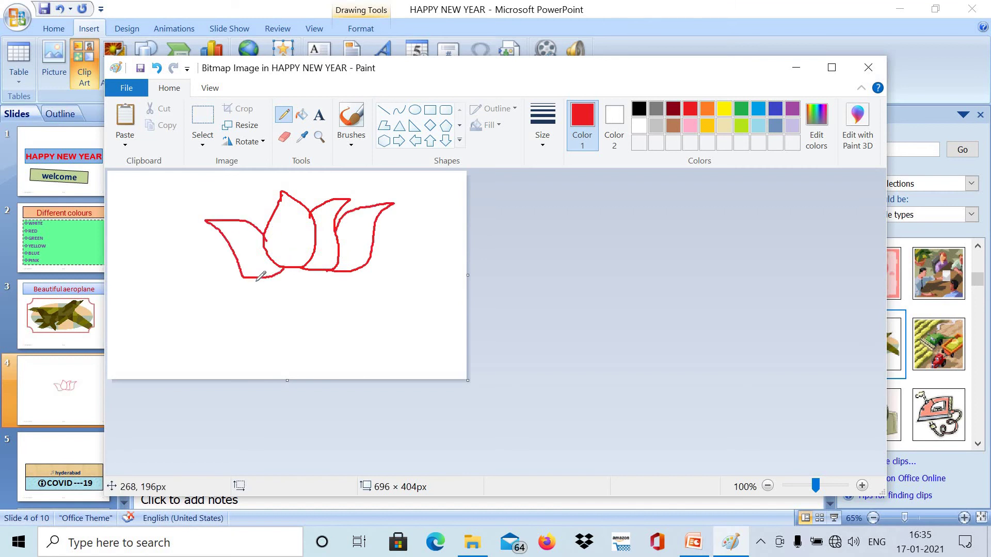
pyautogui.moveTo(257, 281)
pyautogui.mouseDown()
pyautogui.moveTo(176, 241)
pyautogui.moveTo(235, 244)
pyautogui.mouseUp()
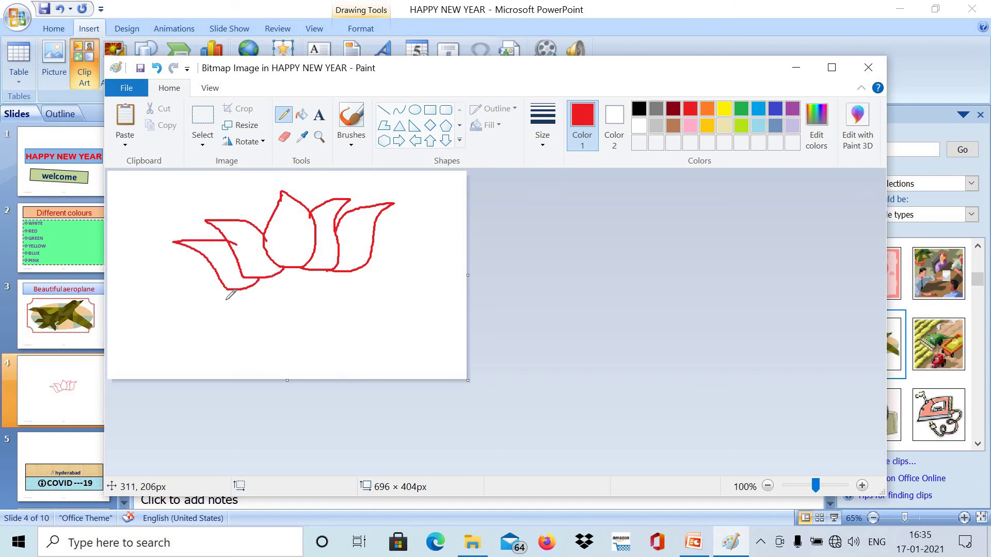
pyautogui.moveTo(228, 289)
pyautogui.mouseDown()
pyautogui.moveTo(228, 314)
pyautogui.moveTo(294, 281)
pyautogui.moveTo(298, 268)
pyautogui.moveTo(400, 316)
pyautogui.moveTo(394, 293)
pyautogui.moveTo(356, 274)
pyautogui.mouseUp()
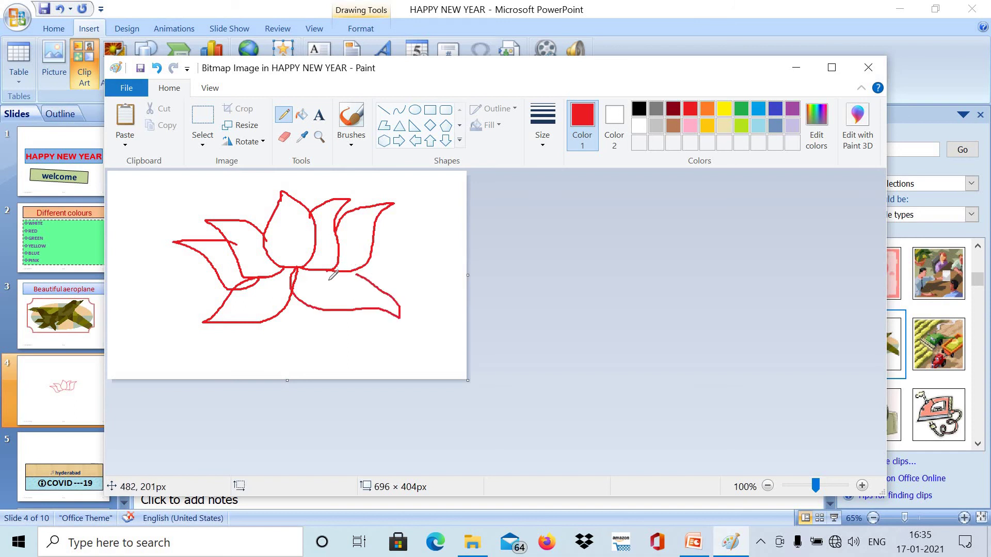
pyautogui.moveTo(291, 297)
pyautogui.mouseDown()
pyautogui.moveTo(279, 354)
pyautogui.moveTo(329, 347)
pyautogui.moveTo(299, 305)
pyautogui.mouseUp()
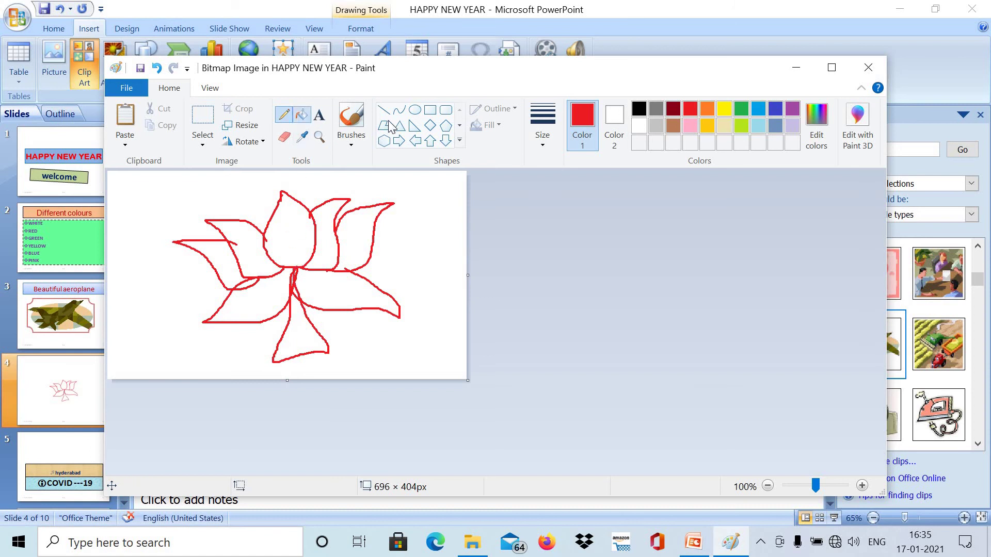
# Step: Fill the lotus's five upper petals with yellow
pyautogui.click(301, 114)
pyautogui.click(726, 111)
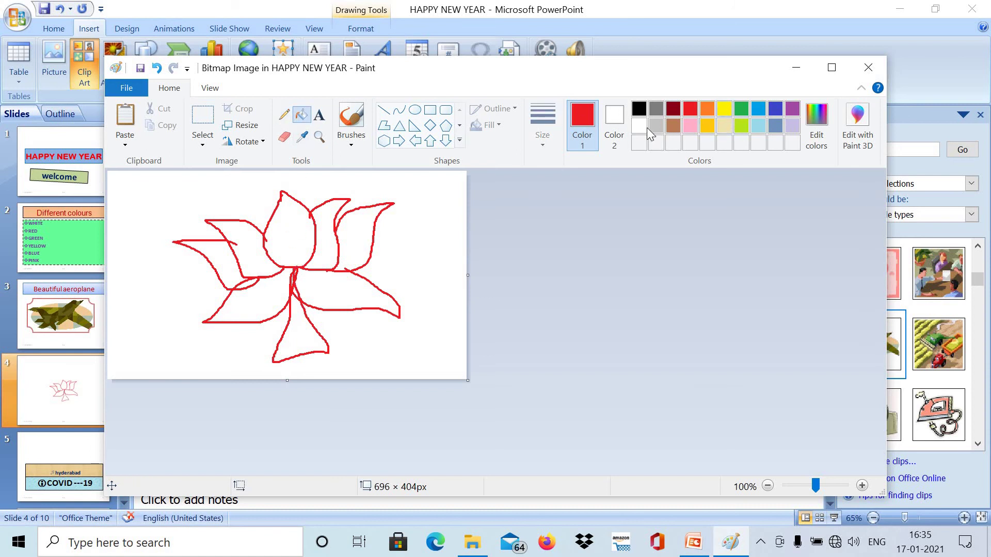
pyautogui.click(306, 237)
pyautogui.click(326, 244)
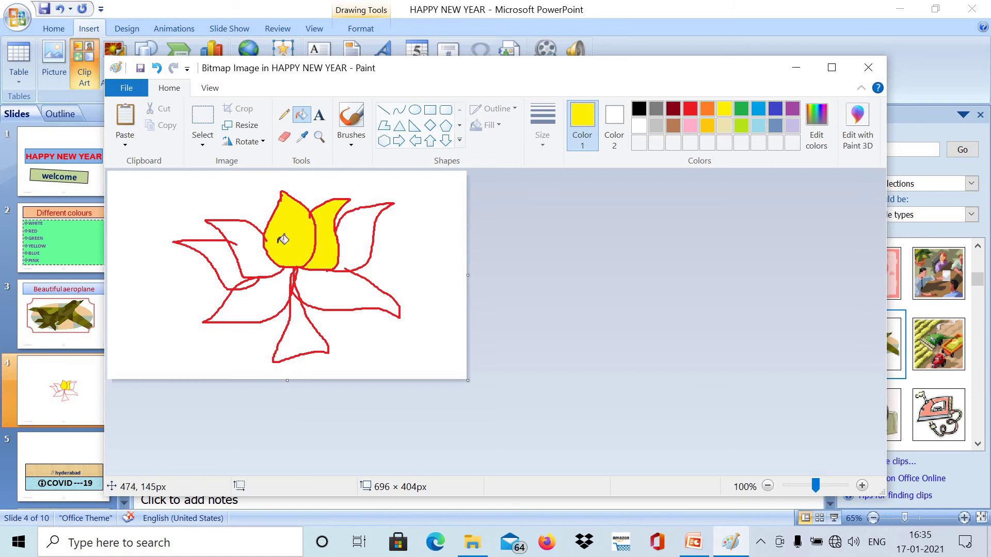
pyautogui.click(359, 241)
pyautogui.click(230, 254)
pyautogui.click(212, 257)
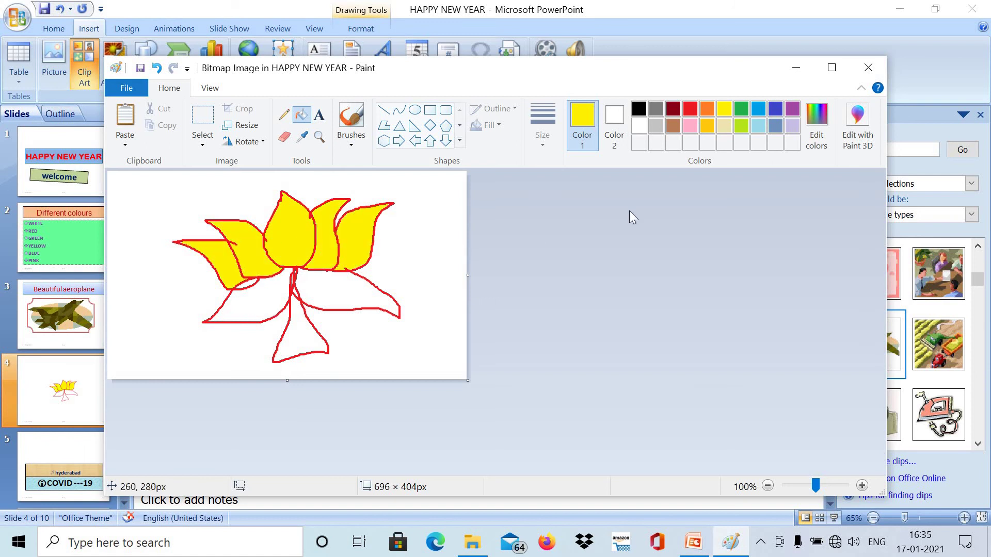
# Step: Fill the two lower leaves with lime green and the stem with brown
pyautogui.click(741, 129)
pyautogui.click(337, 300)
pyautogui.click(269, 297)
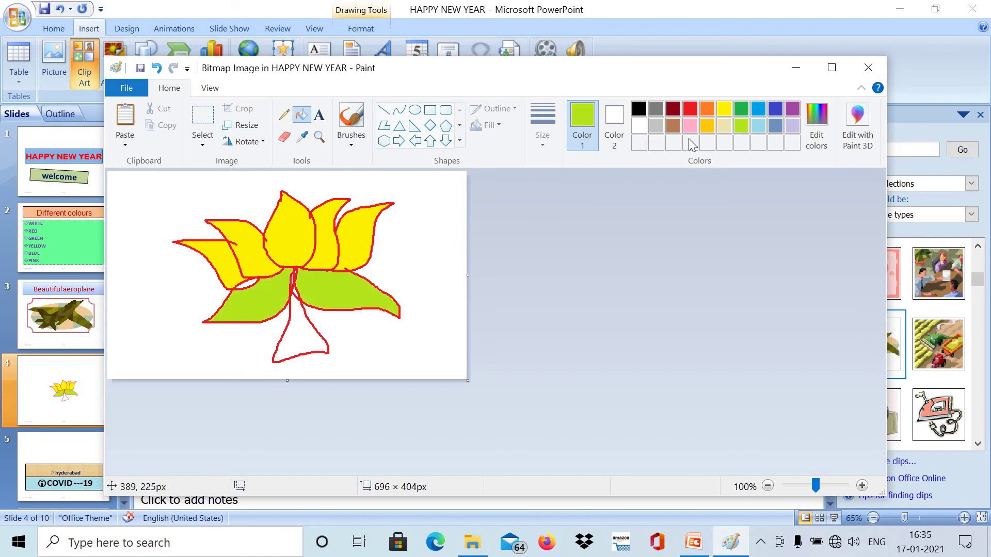
pyautogui.click(691, 108)
pyautogui.click(674, 125)
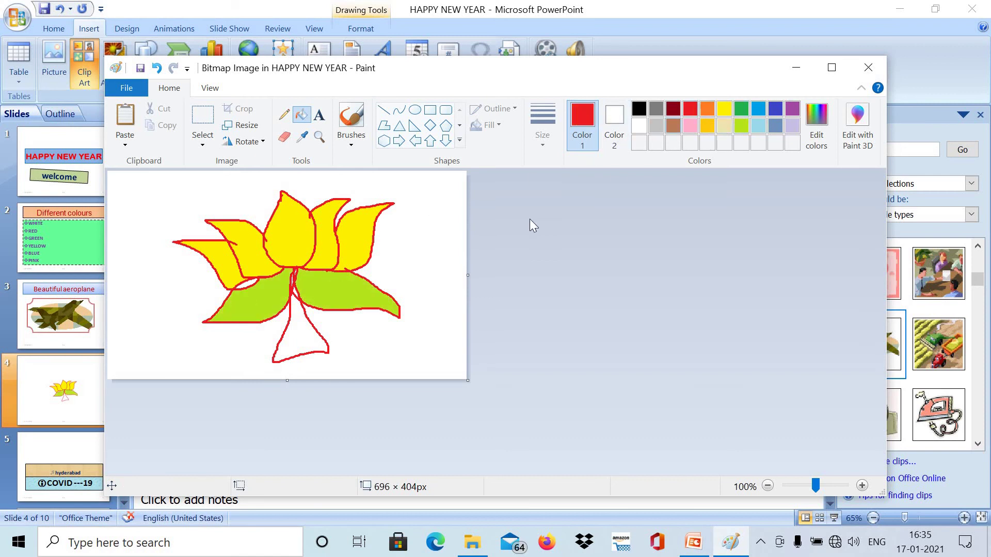
pyautogui.click(312, 339)
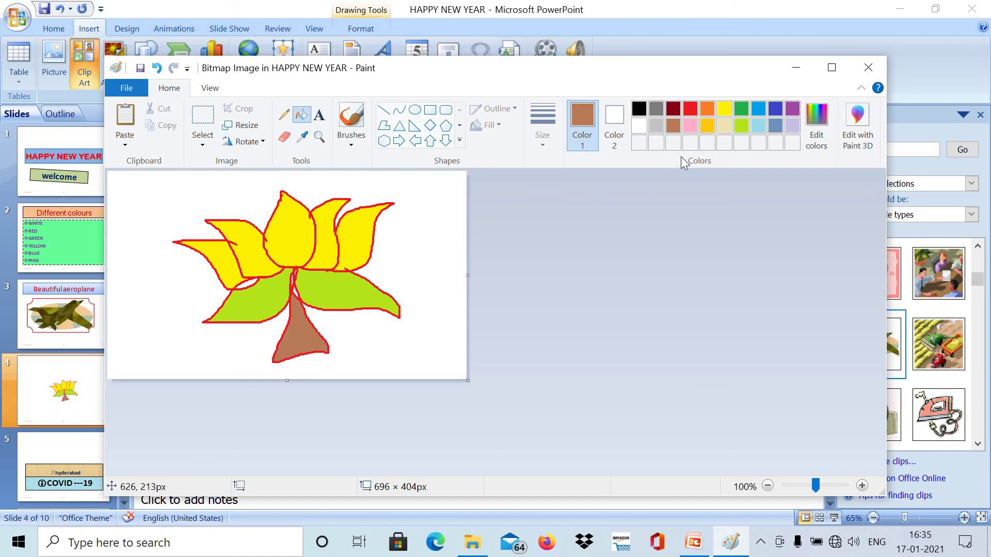
# Step: Fill the drawing's background with turquoise blue and close Paint to return to the slide
pyautogui.click(755, 110)
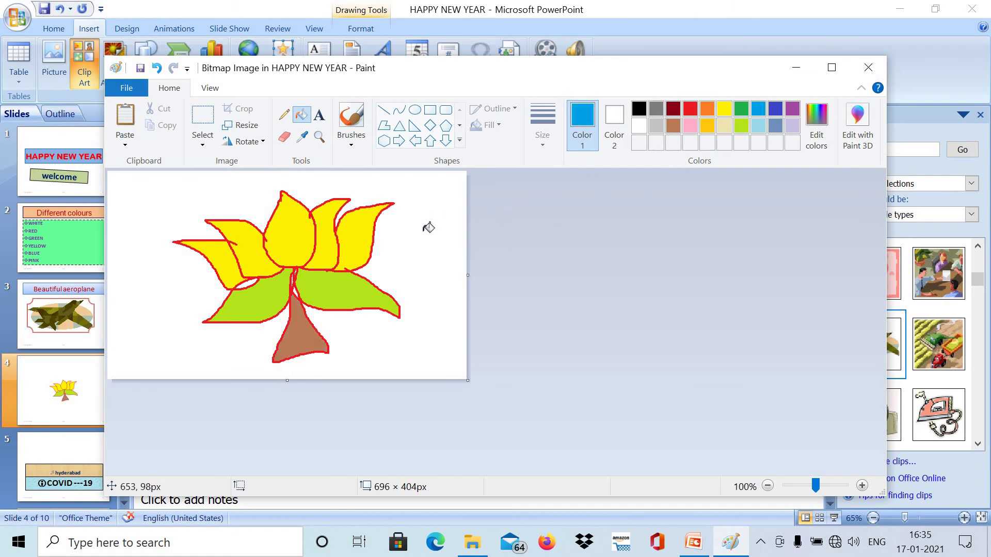
pyautogui.click(428, 229)
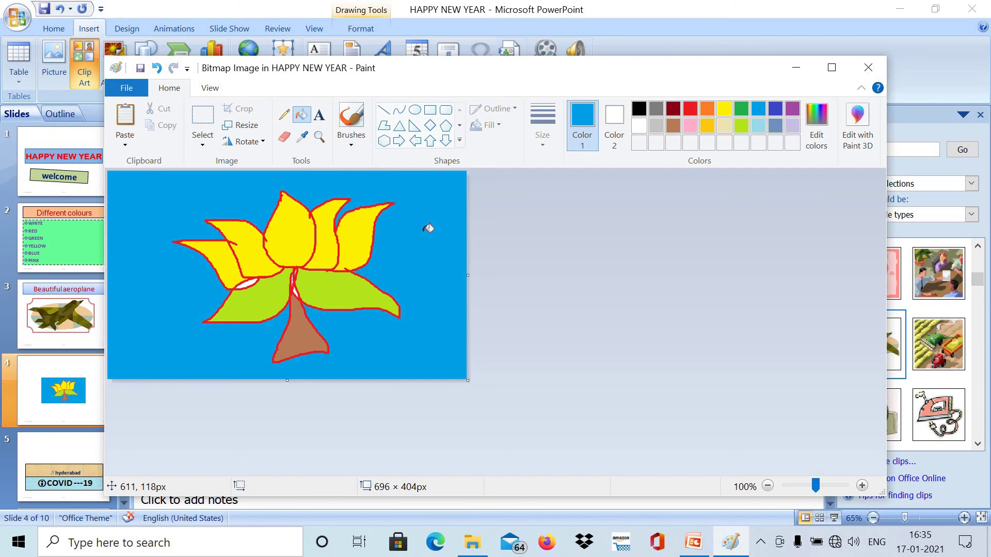
pyautogui.click(870, 68)
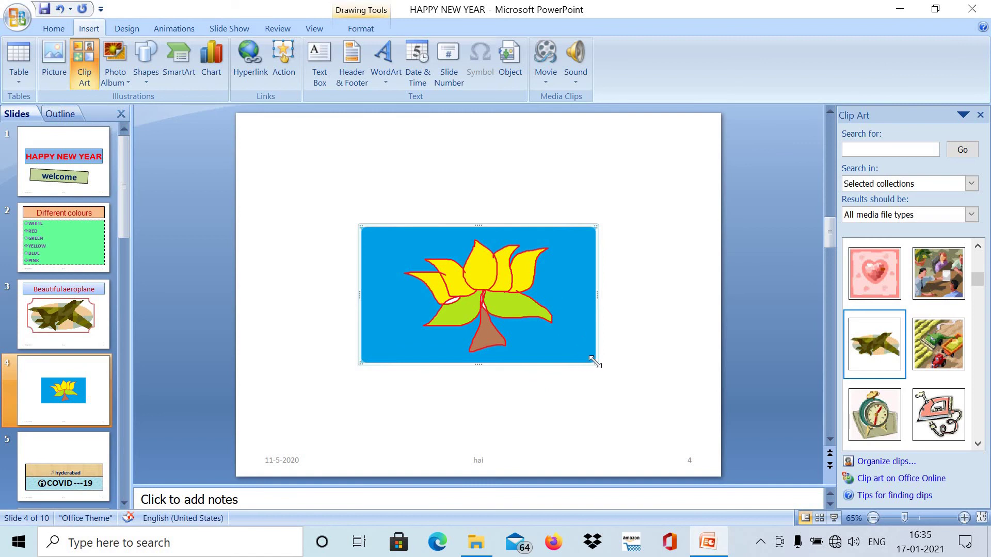
# Step: Enlarge the lotus bitmap on slide 4 in width and height and move it to the middle of the slide
pyautogui.moveTo(595, 363); pyautogui.dragTo(663, 402)
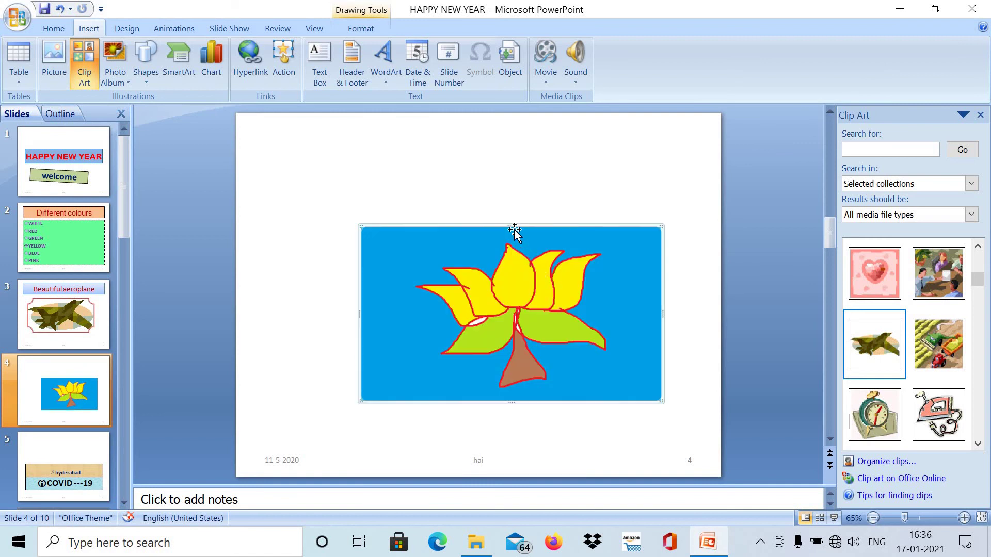
pyautogui.moveTo(511, 183); pyautogui.dragTo(511, 168)
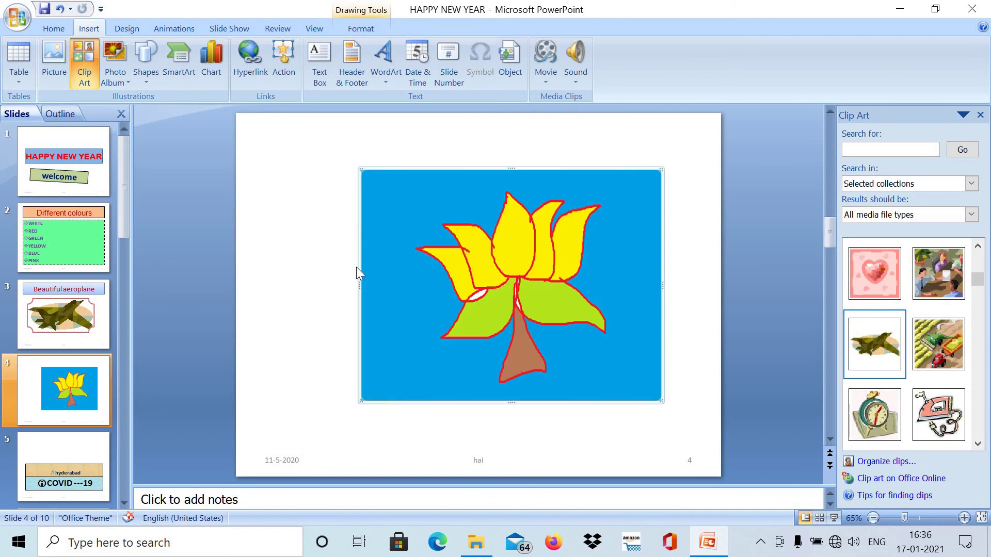
pyautogui.moveTo(324, 295); pyautogui.dragTo(323, 285)
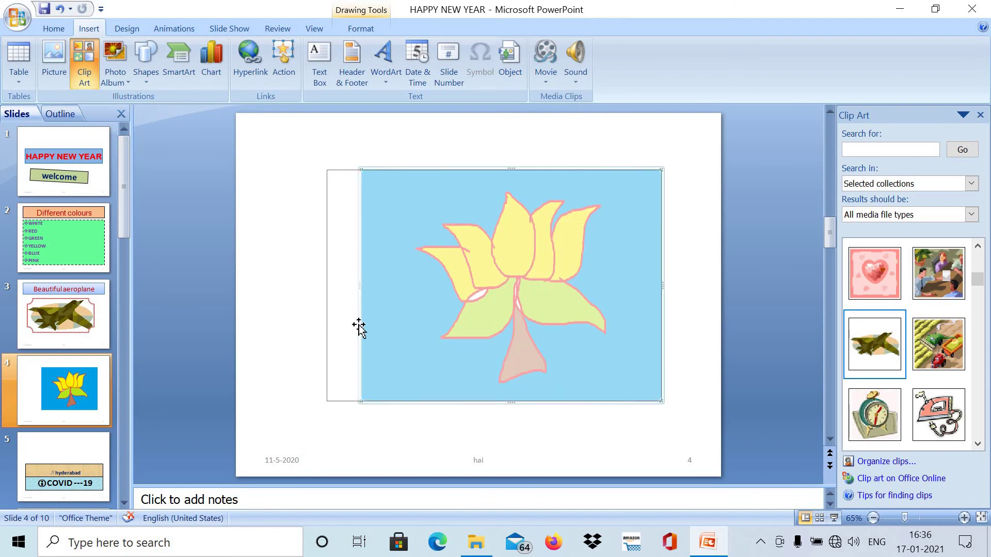
pyautogui.moveTo(382, 339); pyautogui.dragTo(369, 360)
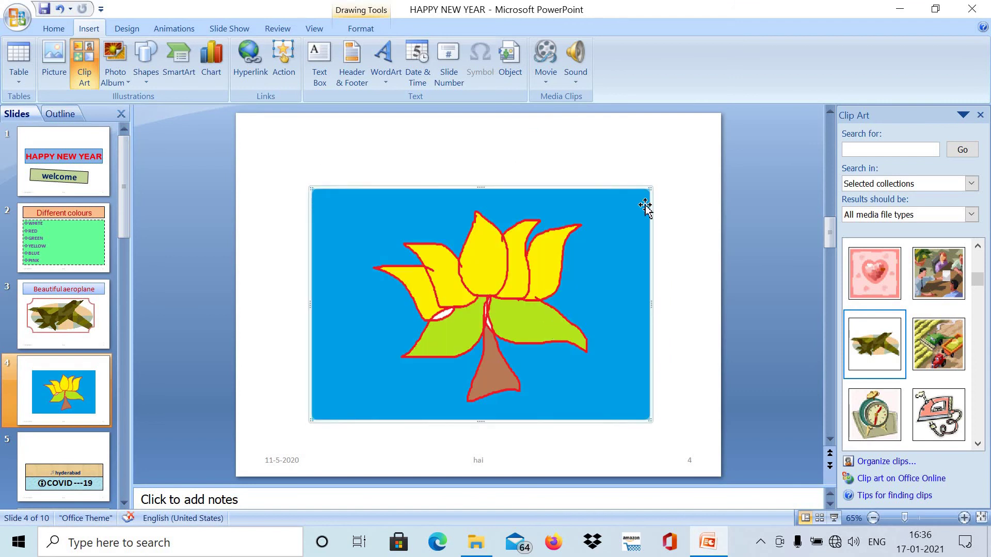
pyautogui.click(480, 156)
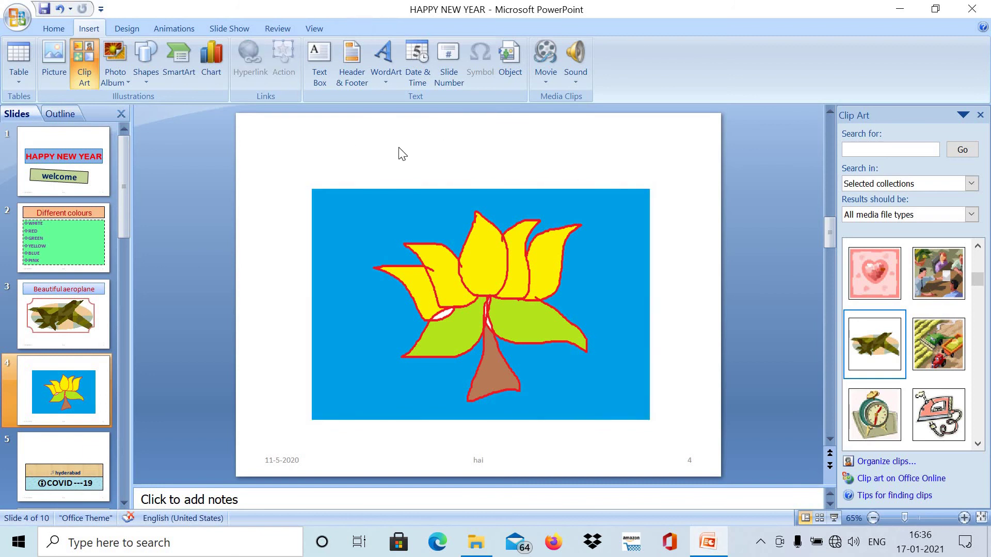
# Step: Insert WordArt in the orange third-row style, shift the lotus bitmap slightly left and place the WordArt above it
pyautogui.click(395, 63)
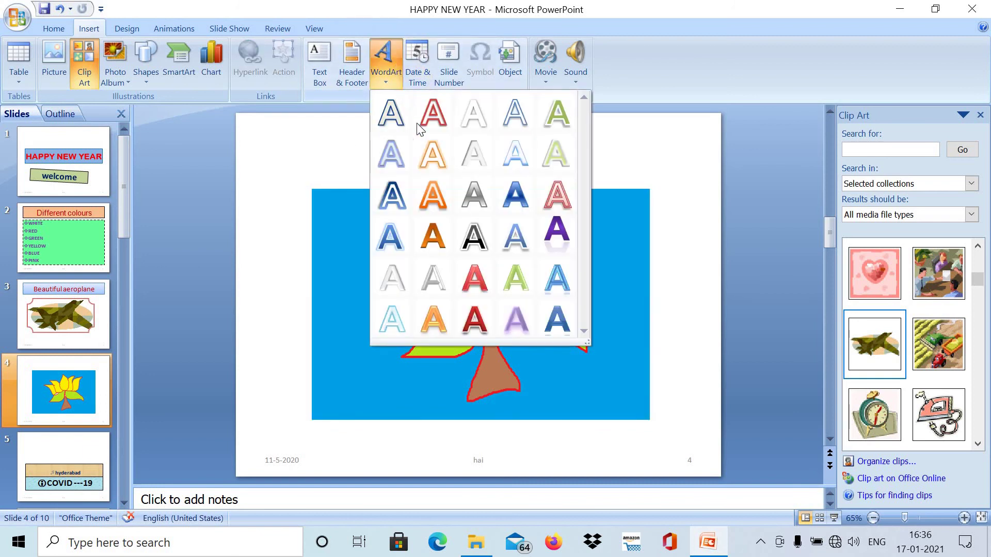
pyautogui.click(433, 193)
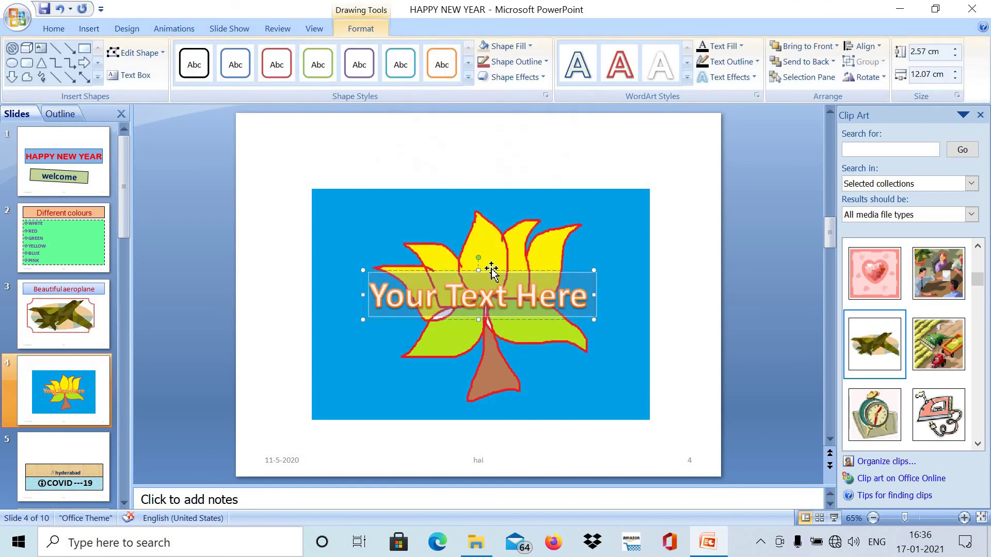
pyautogui.click(483, 195)
pyautogui.moveTo(483, 195); pyautogui.dragTo(446, 260)
pyautogui.click(464, 271)
pyautogui.click(551, 281)
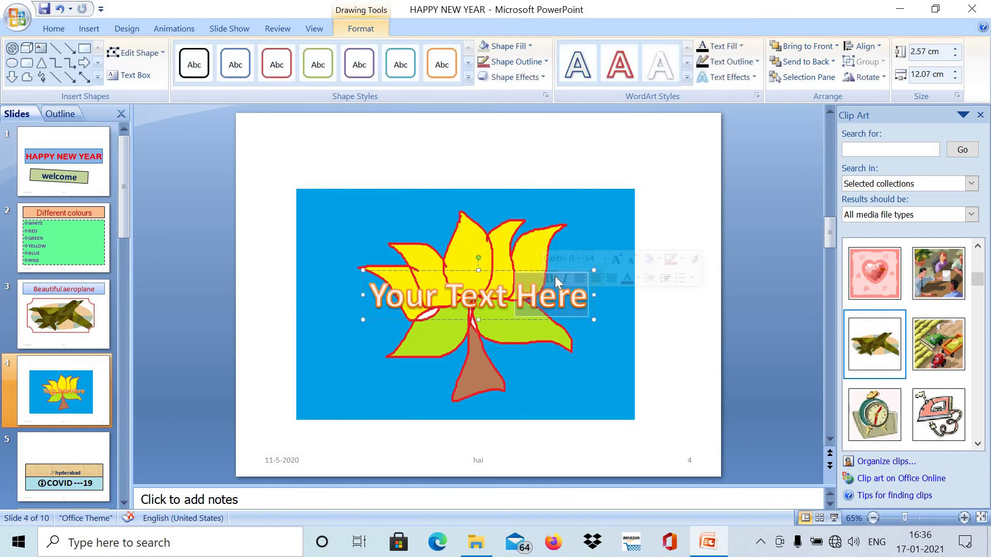
pyautogui.moveTo(521, 224); pyautogui.dragTo(519, 135)
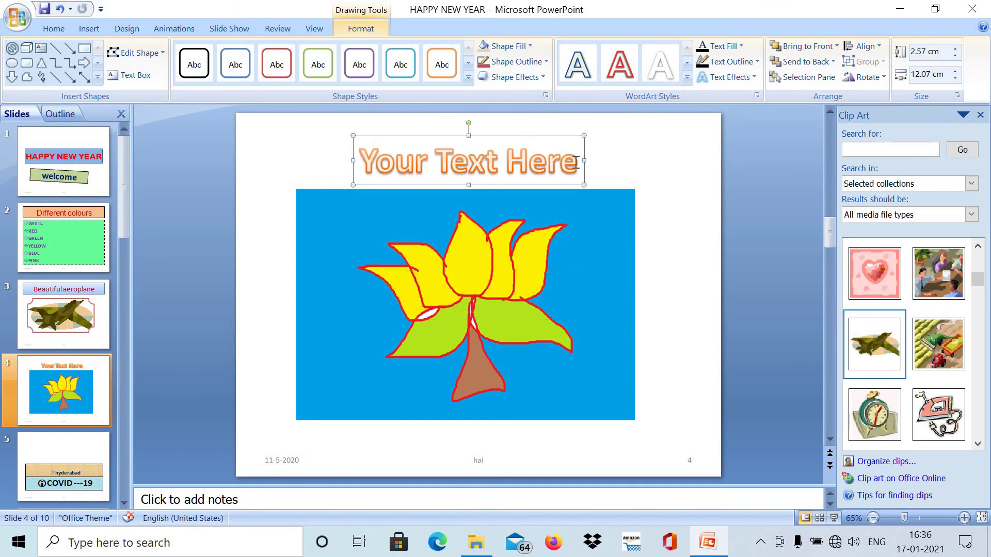
# Step: Replace the WordArt's placeholder text with "beautiful"
pyautogui.click(576, 163)
pyautogui.press('BackSpace')
pyautogui.press('BackSpace')
pyautogui.press('BackSpace')
pyautogui.press('BackSpace')
pyautogui.press('BackSpace')
pyautogui.press('BackSpace')
pyautogui.press('BackSpace')
pyautogui.press('BackSpace')
pyautogui.press('BackSpace')
pyautogui.press('BackSpace')
pyautogui.press('BackSpace')
pyautogui.press('BackSpace')
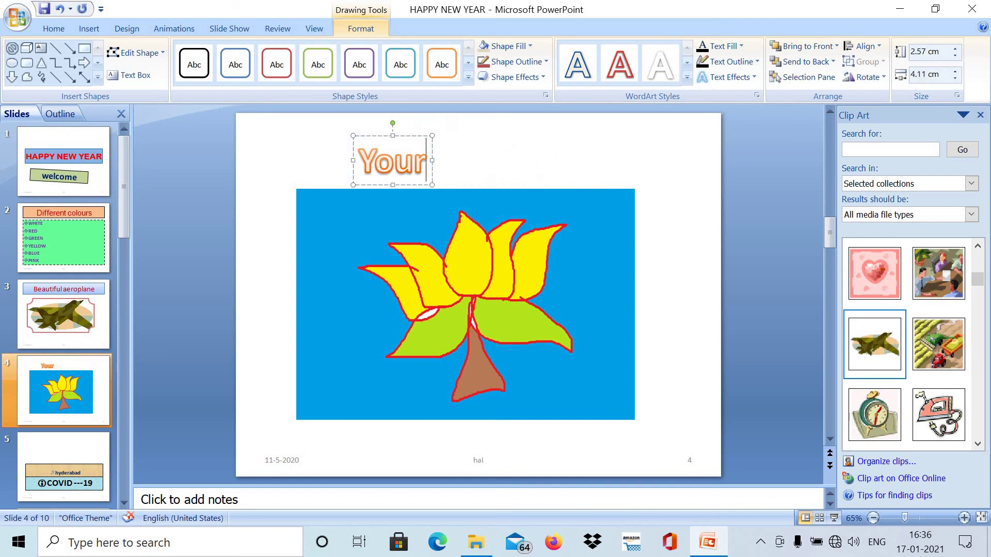
pyautogui.press('BackSpace')
pyautogui.press('BackSpace')
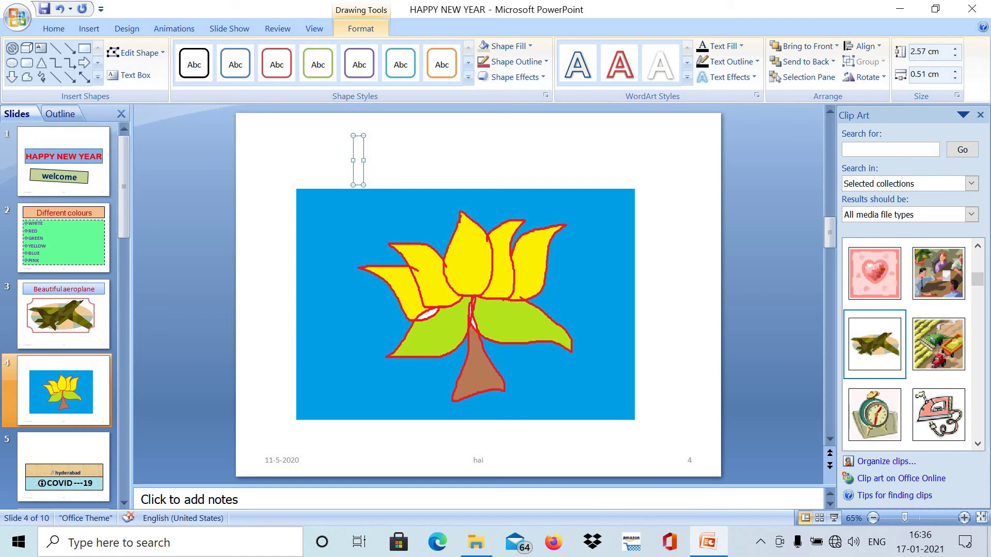
pyautogui.write('b')
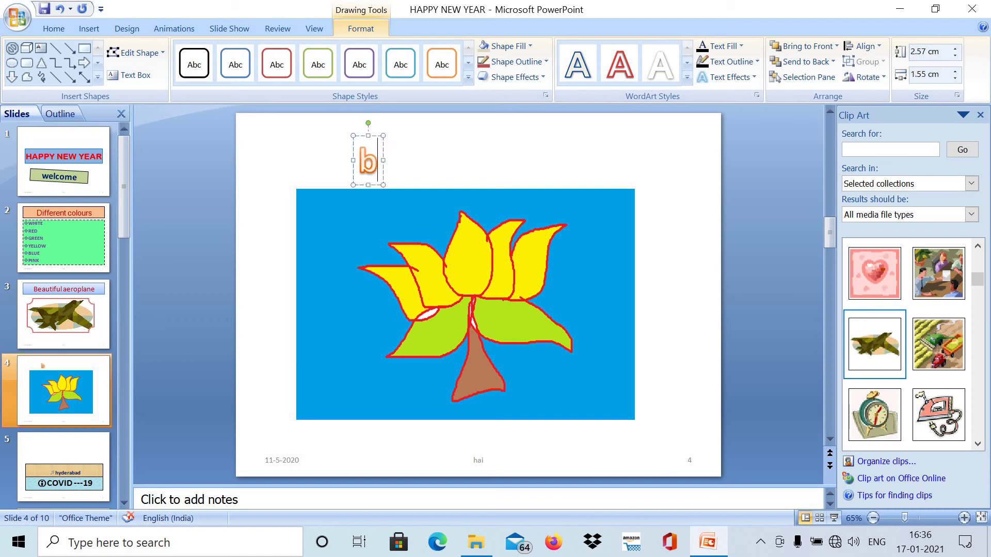
pyautogui.write('eautiful')
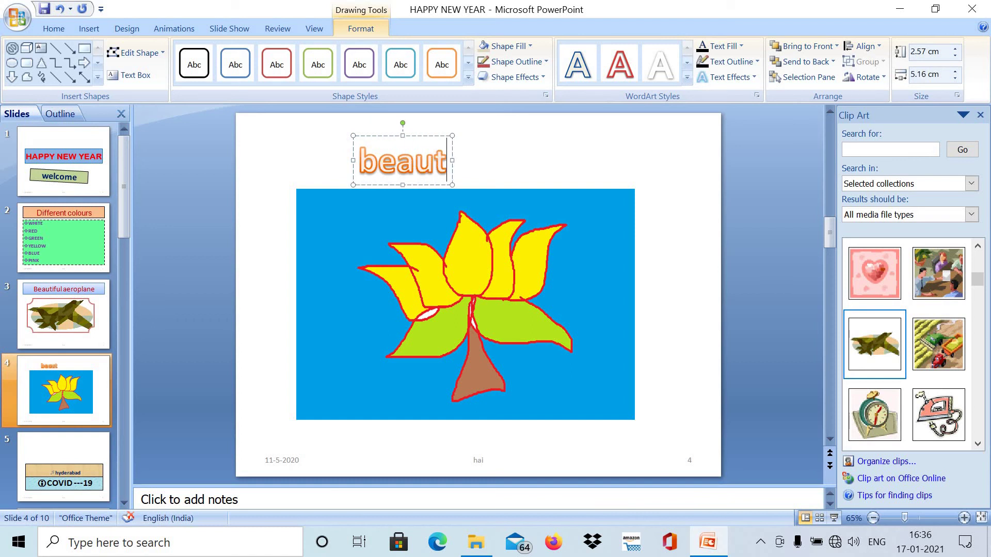